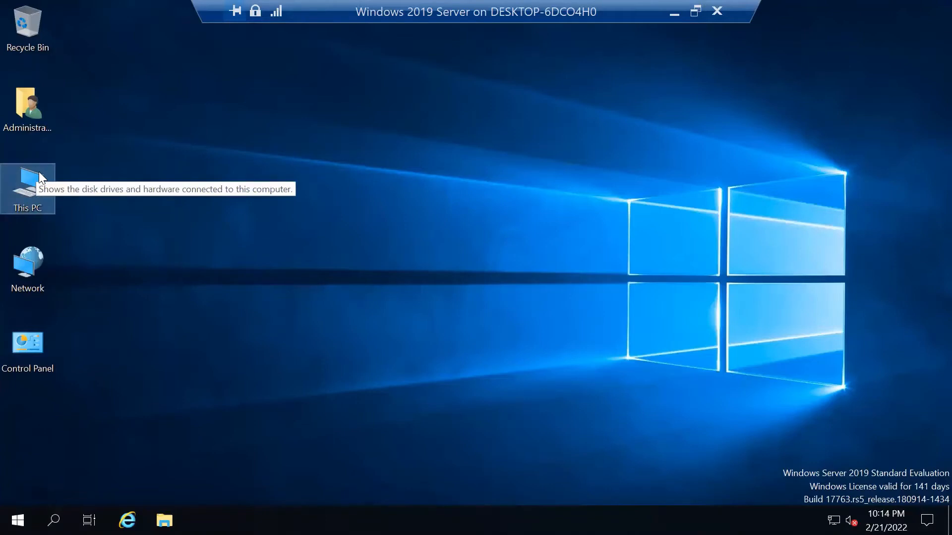
Bring up the context menu for This PC on the Windows 2019 Server VM desktop.
{"action": "right_click", "coordinate": [38, 174]}
{"action": "left_click", "coordinate": [124, 347]}
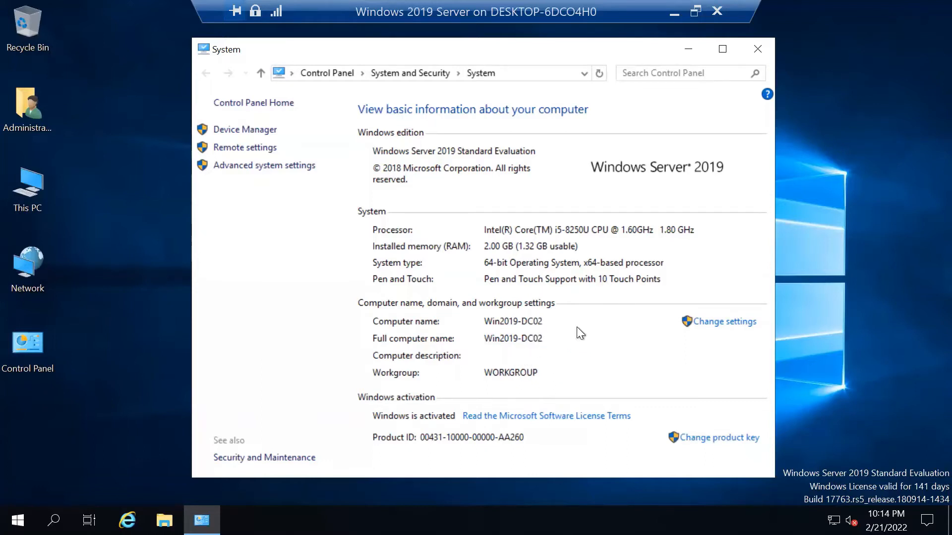
{"action": "left_click", "coordinate": [758, 49]}
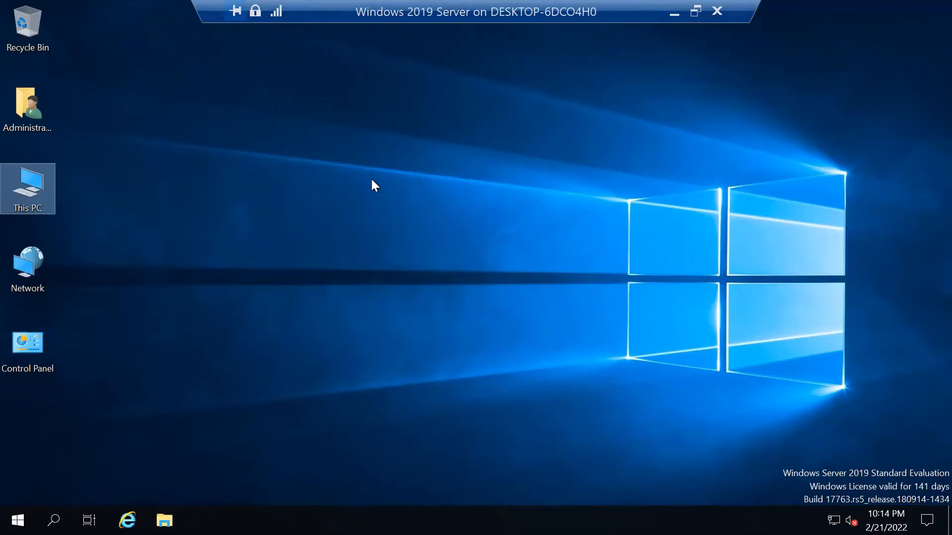
Open This PC full-screen and browse into Local Disk (C:) > Windows.
{"action": "double_click", "coordinate": [38, 171]}
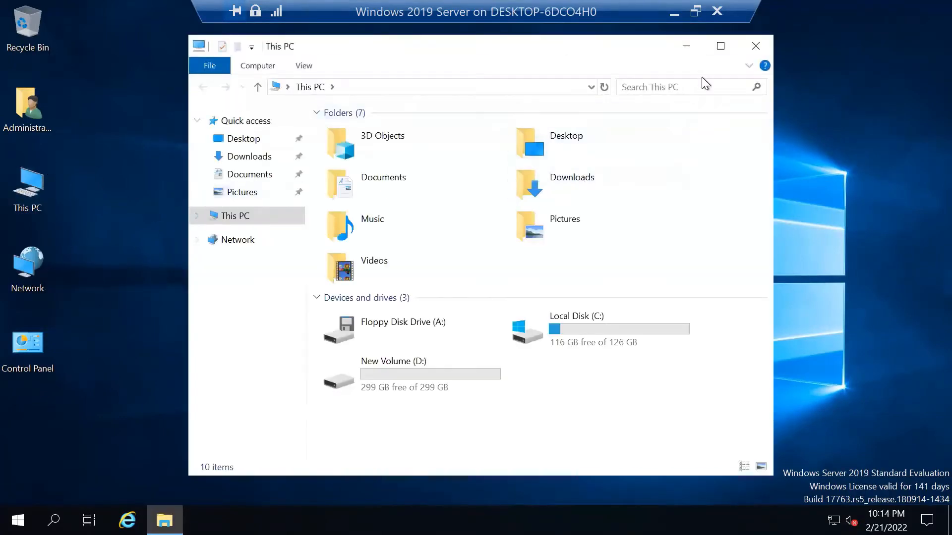
{"action": "left_click", "coordinate": [721, 49]}
{"action": "double_click", "coordinate": [411, 207]}
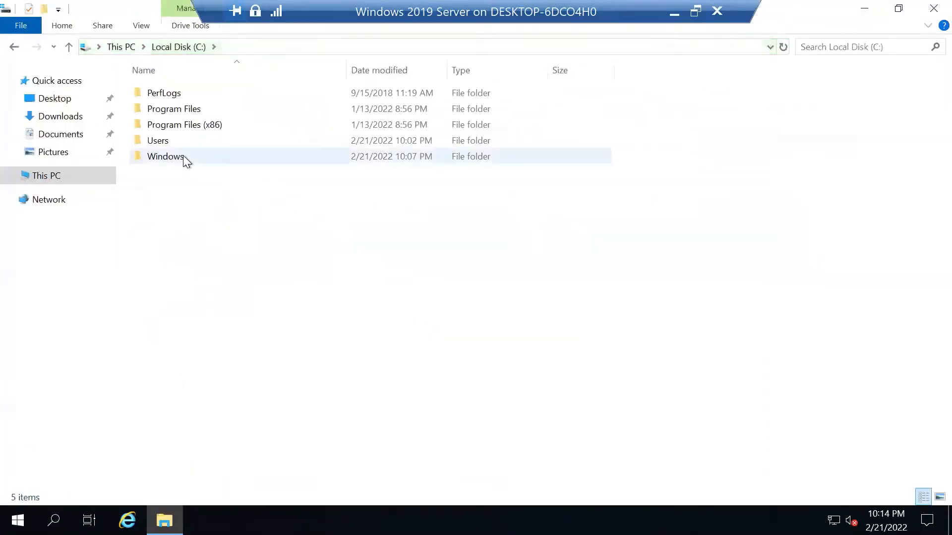
{"action": "double_click", "coordinate": [183, 157]}
Browse into System32 > Sysprep and display the path C:\Windows\System32\Sysprep.
{"action": "left_click", "coordinate": [192, 158]}
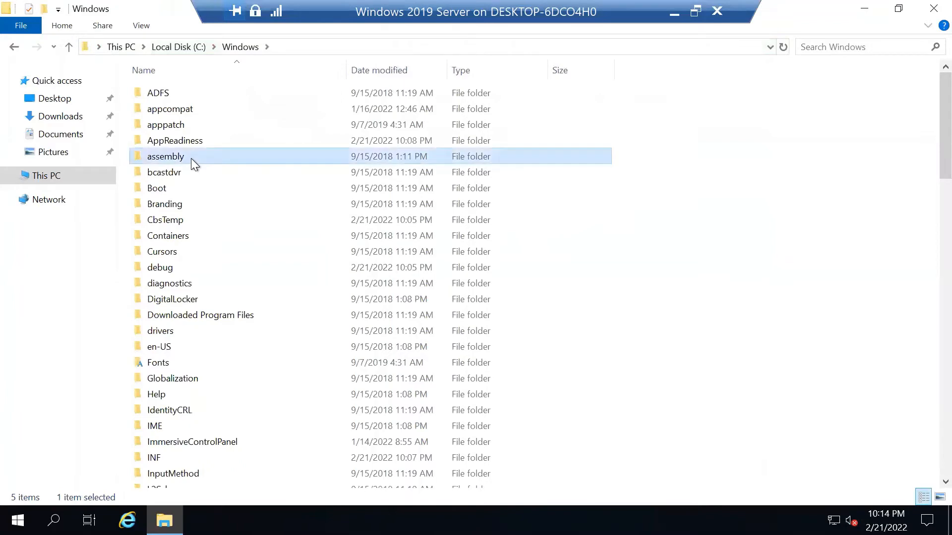
{"action": "type", "text": "sys"}
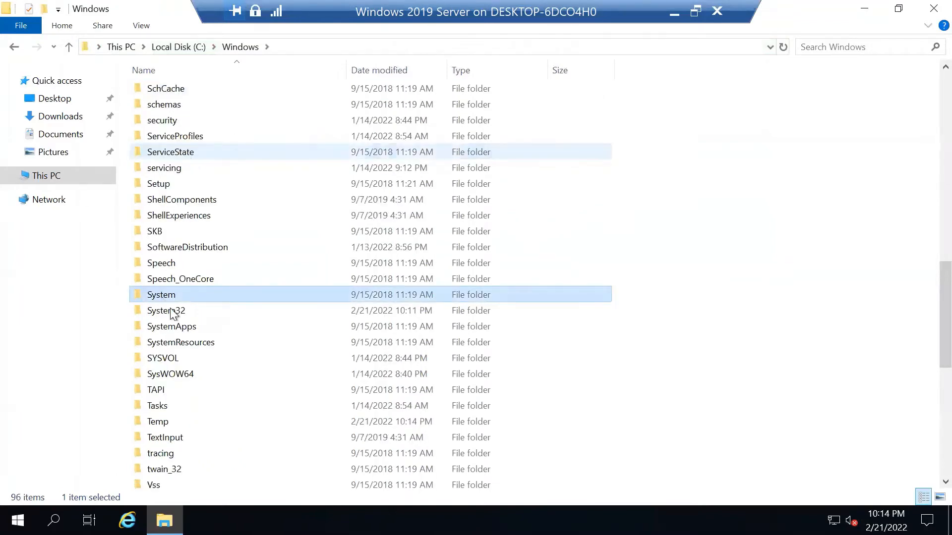
{"action": "left_click", "coordinate": [171, 311]}
{"action": "double_click", "coordinate": [171, 311]}
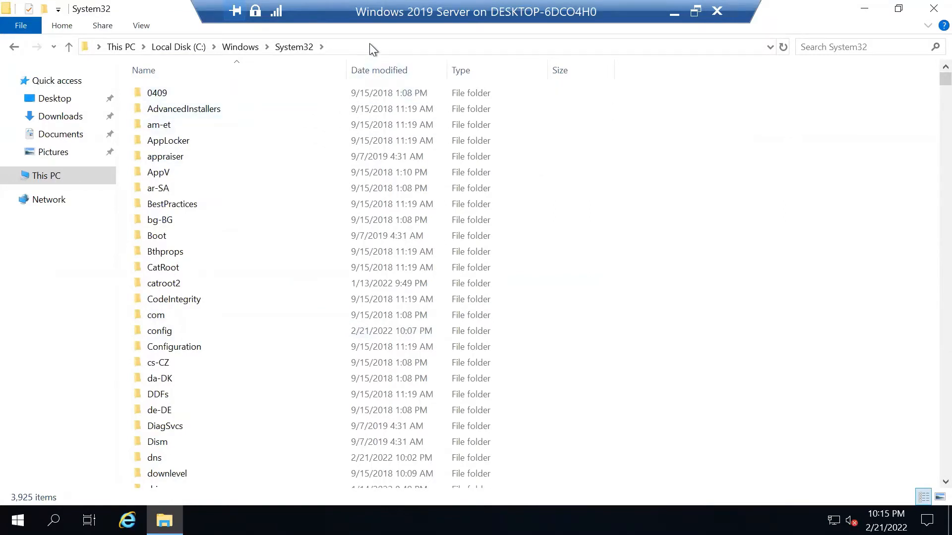
{"action": "left_click", "coordinate": [216, 135]}
{"action": "type", "text": "sysprep"}
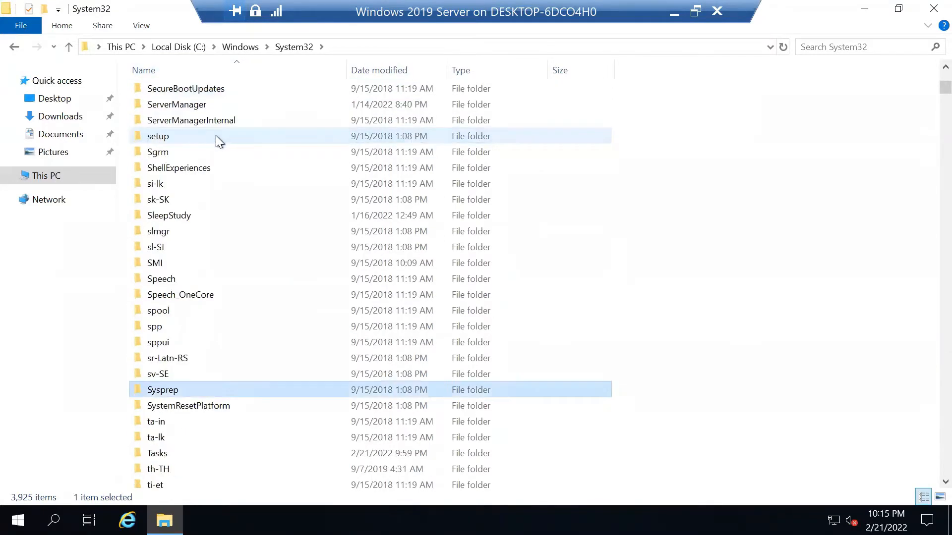
{"action": "double_click", "coordinate": [195, 391]}
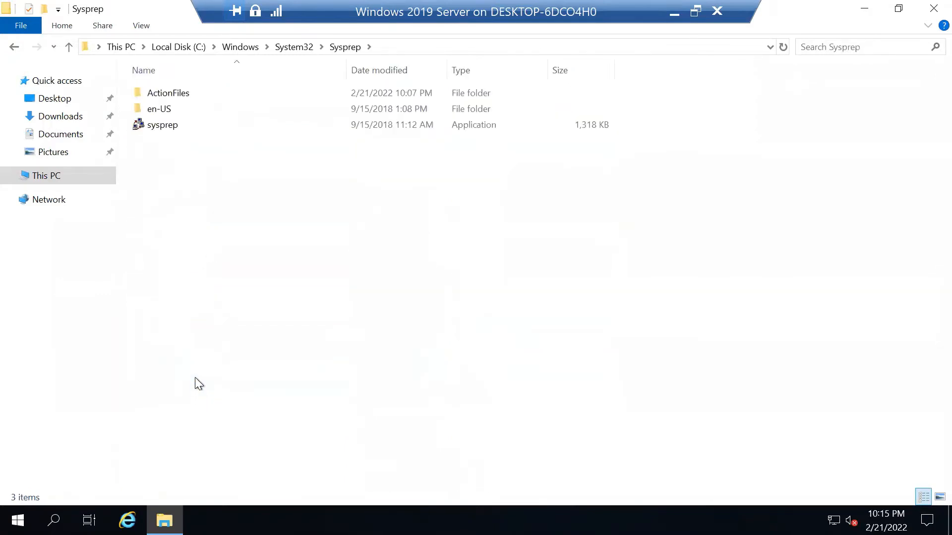
{"action": "left_click", "coordinate": [389, 49]}
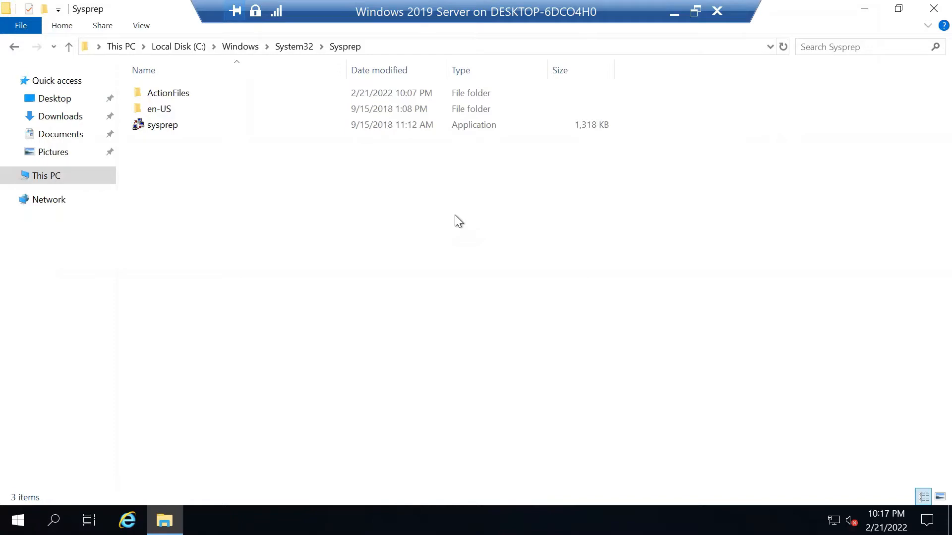
{"action": "left_click", "coordinate": [398, 47]}
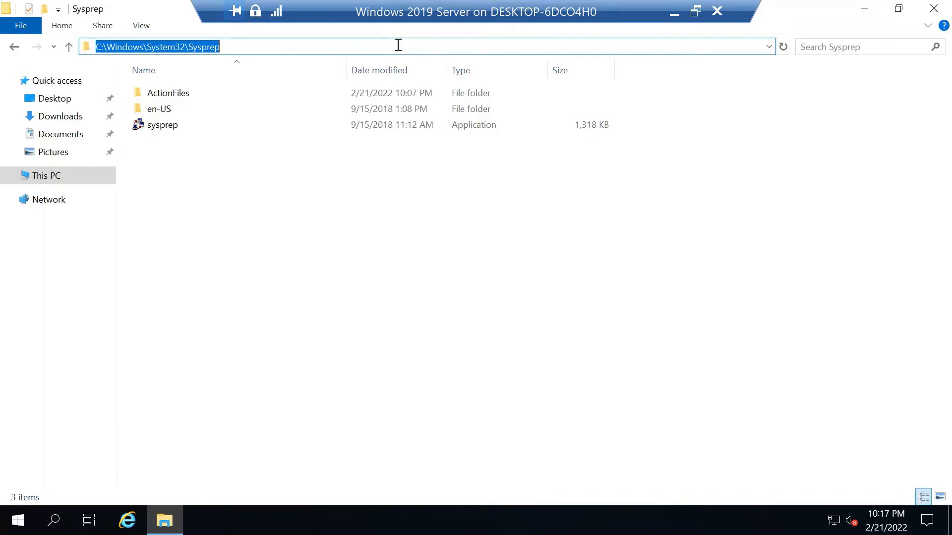
Launch the sysprep application as administrator.
{"action": "left_click", "coordinate": [156, 125]}
{"action": "right_click", "coordinate": [158, 124]}
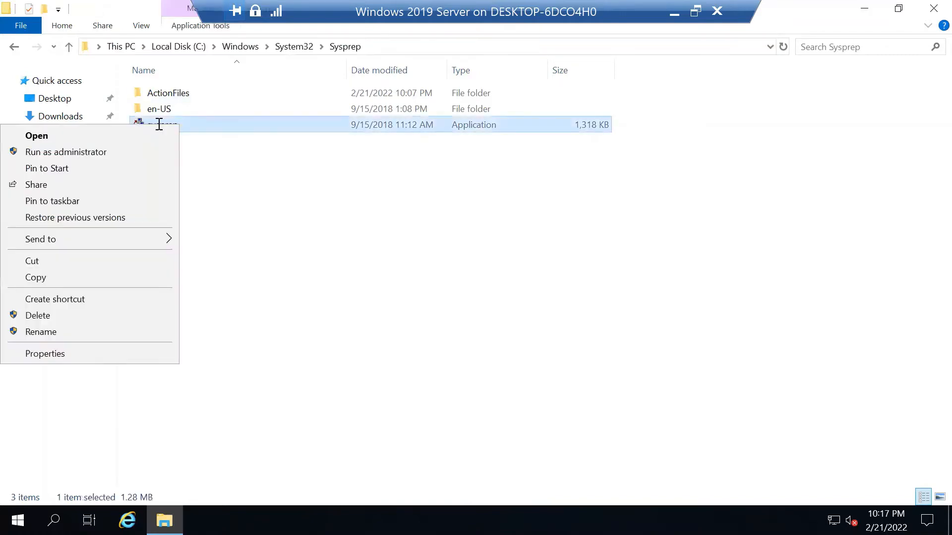
{"action": "left_click", "coordinate": [123, 155]}
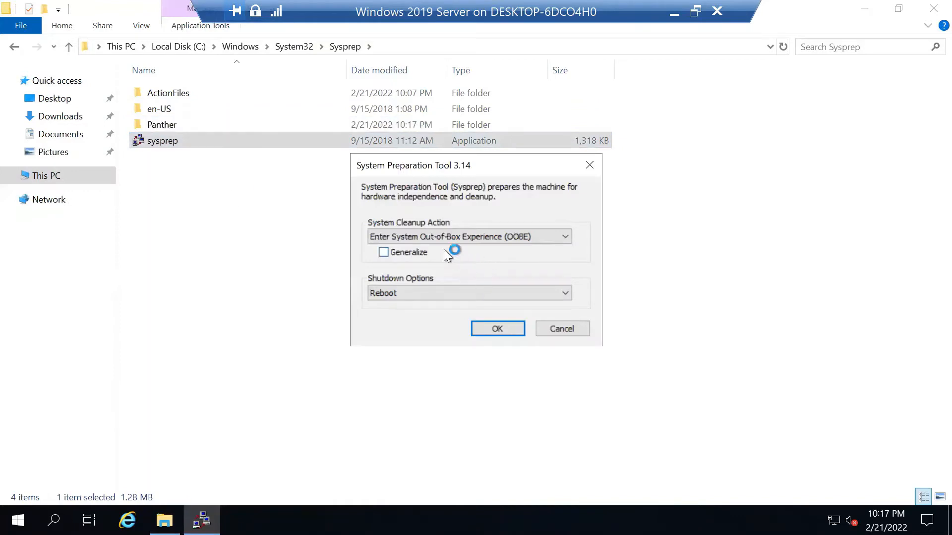
Run sysprep with OOBE, Generalize checked and Shutdown as the shutdown option.
{"action": "left_click", "coordinate": [416, 255]}
{"action": "left_click", "coordinate": [519, 239]}
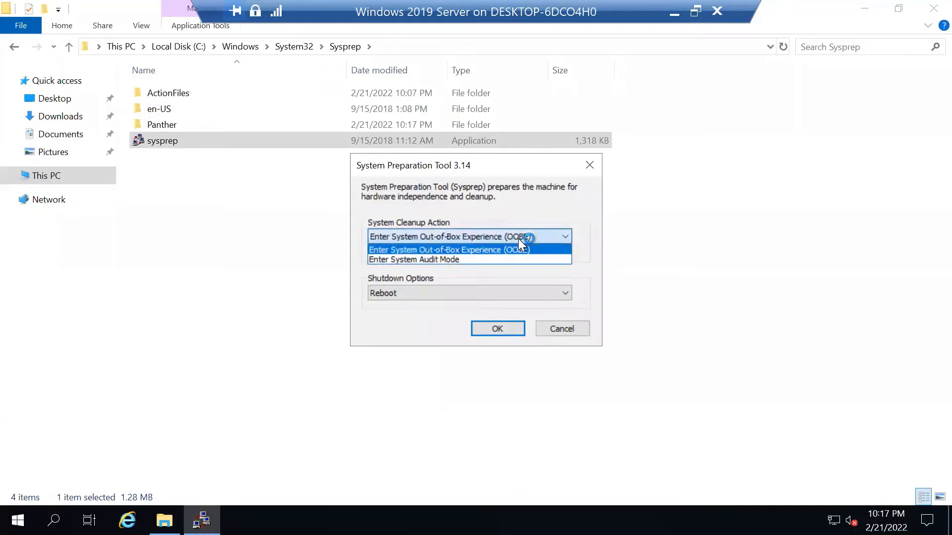
{"action": "left_click", "coordinate": [519, 239]}
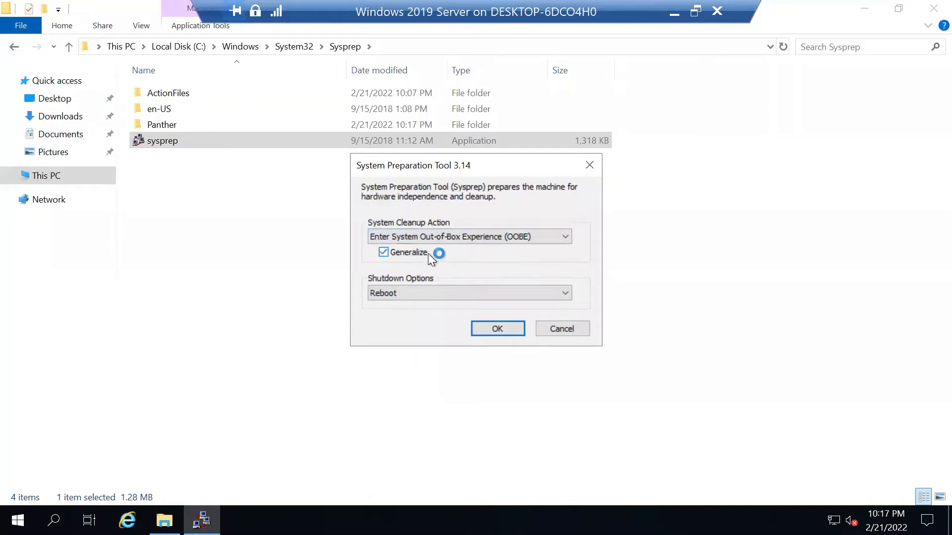
{"action": "left_click", "coordinate": [463, 293]}
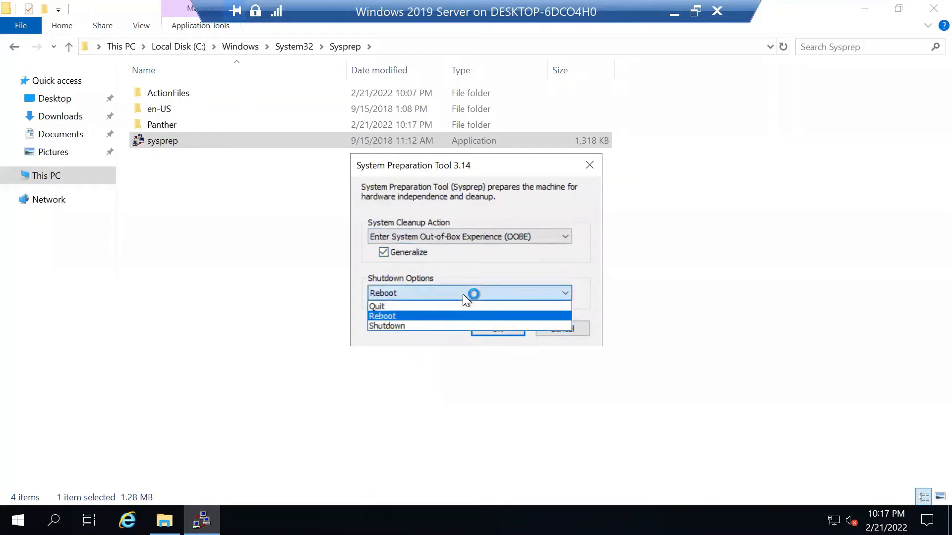
{"action": "left_click", "coordinate": [397, 326]}
{"action": "left_click", "coordinate": [427, 293]}
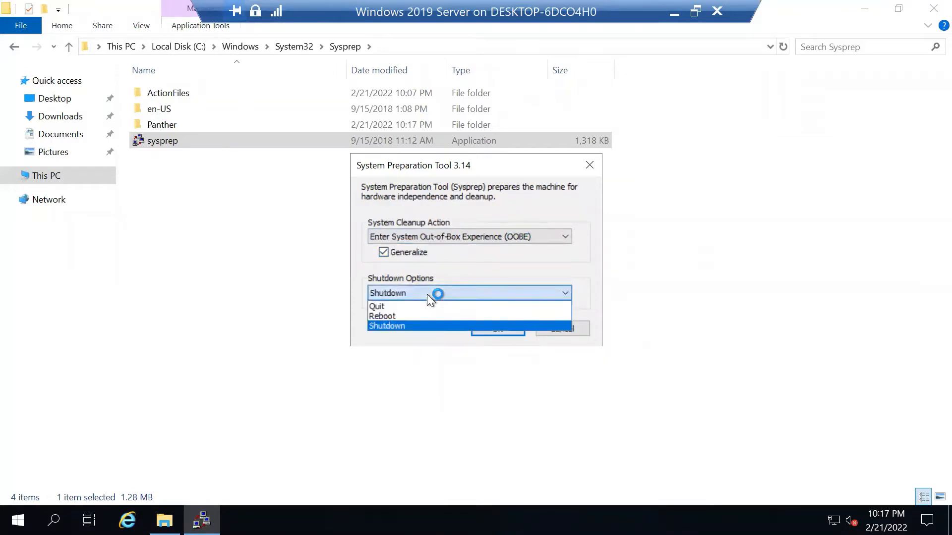
{"action": "left_click", "coordinate": [395, 323]}
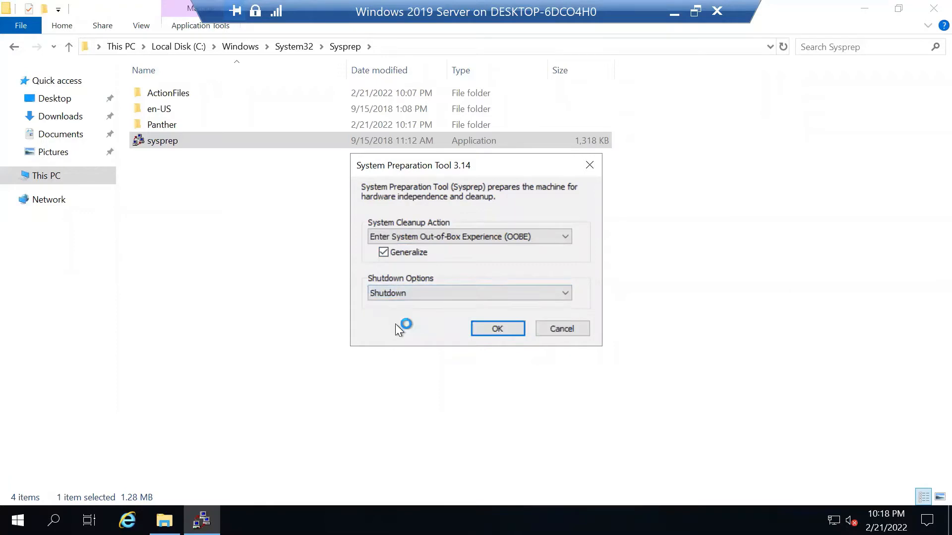
{"action": "left_click", "coordinate": [498, 329]}
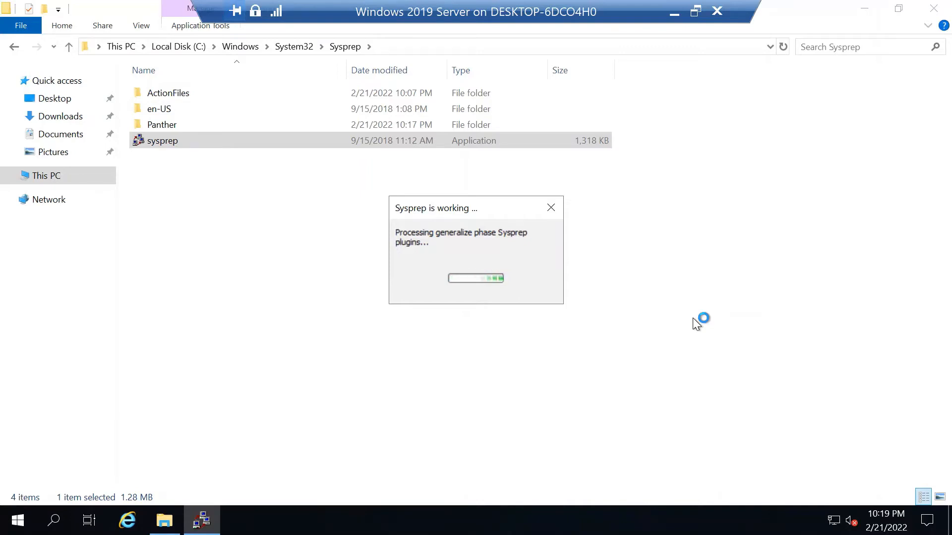
Minimize the file browser and move the Sysprep progress window aside while generalize runs.
{"action": "right_click", "coordinate": [173, 145]}
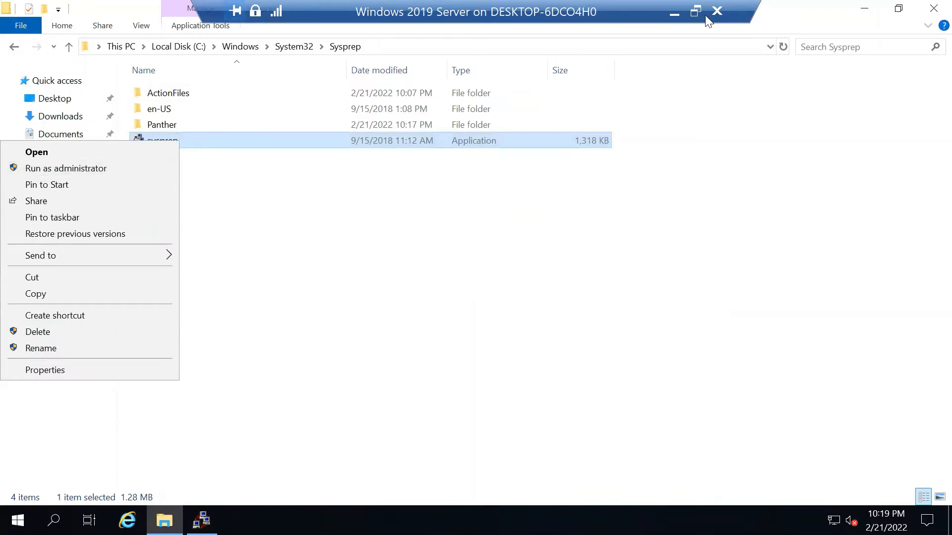
{"action": "left_click", "coordinate": [868, 8]}
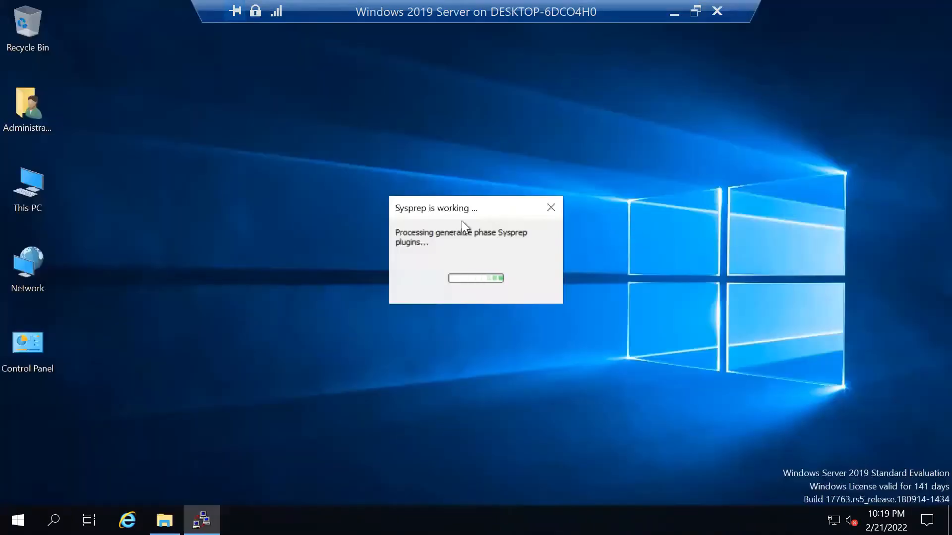
{"action": "left_click_drag", "start_coordinate": [471, 210], "coordinate": [415, 127]}
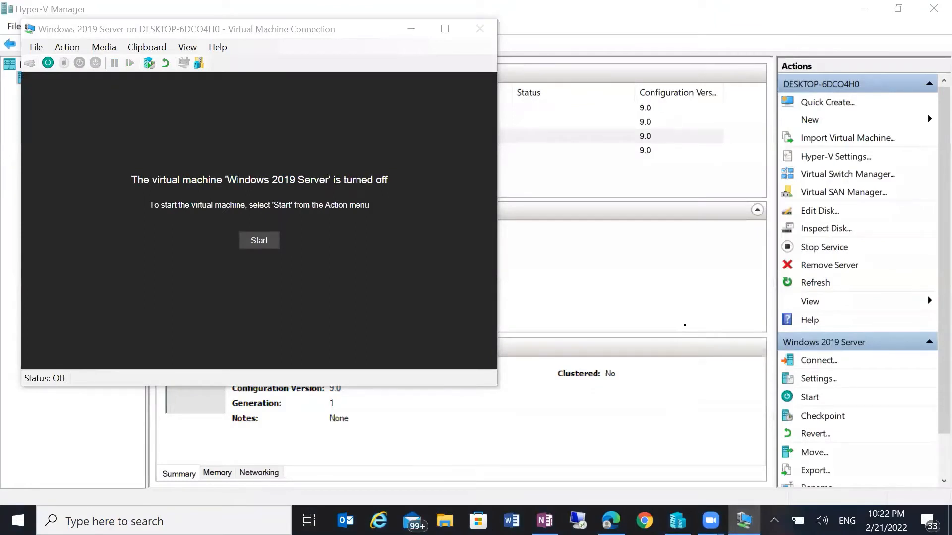
Close the VM connection, give Windows 2019 Server 4 virtual processors, and minimize Hyper-V Manager.
{"action": "left_click", "coordinate": [480, 28]}
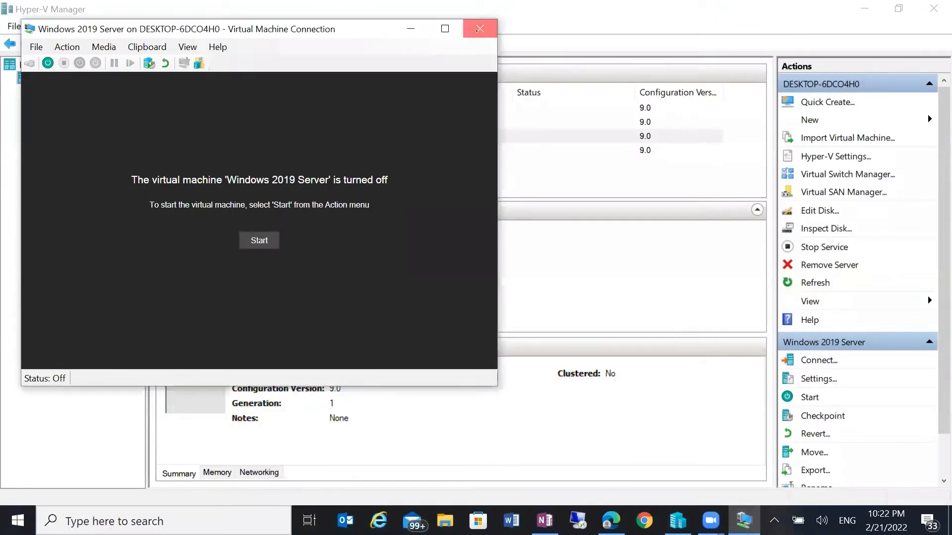
{"action": "right_click", "coordinate": [330, 141]}
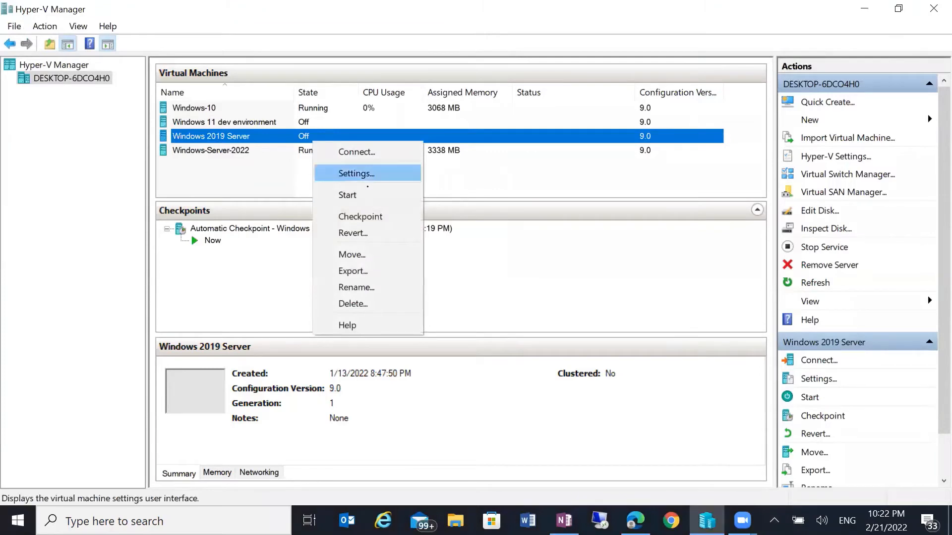
{"action": "left_click", "coordinate": [356, 173]}
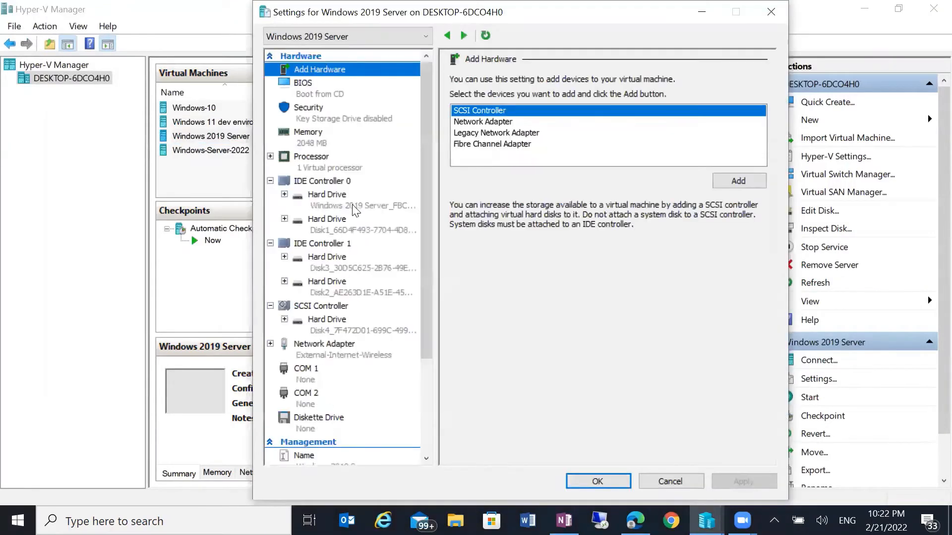
{"action": "left_click", "coordinate": [354, 208]}
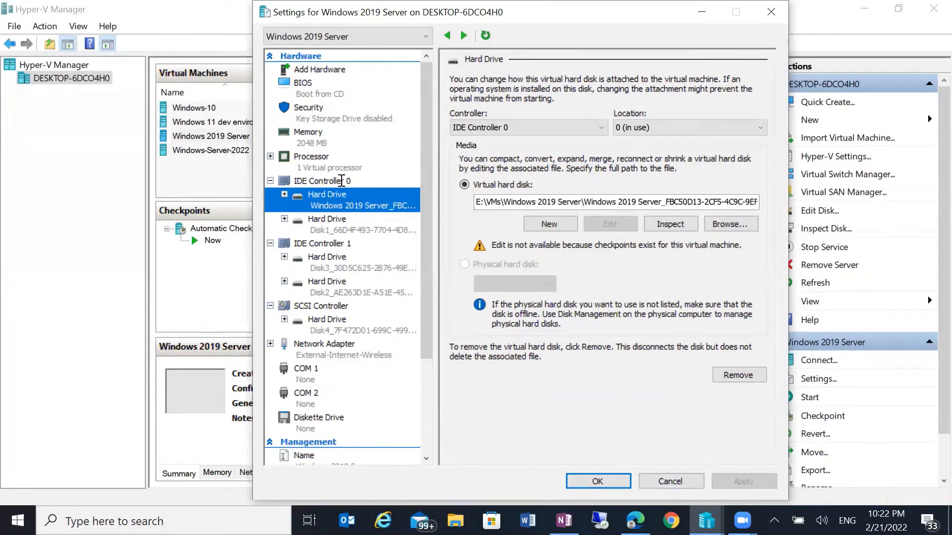
{"action": "left_click", "coordinate": [332, 163]}
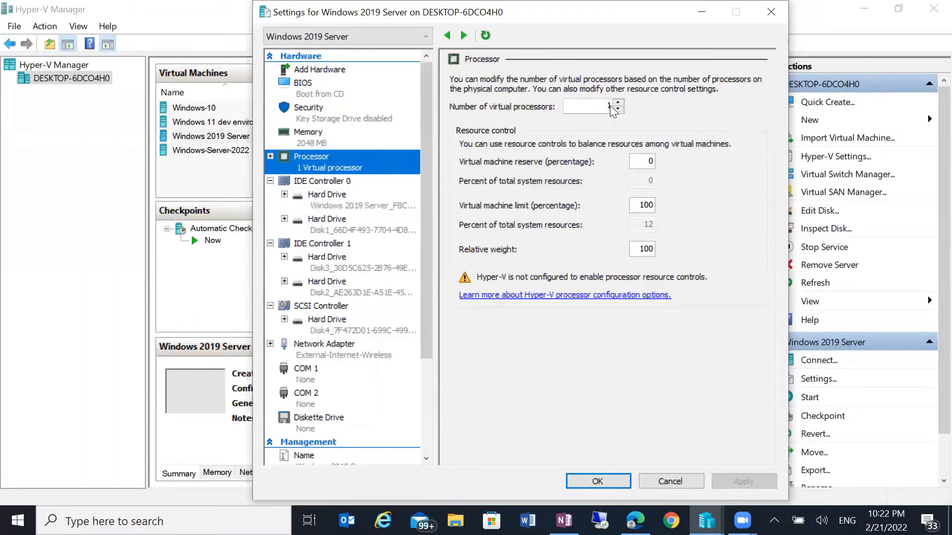
{"action": "triple_click", "coordinate": [617, 103]}
{"action": "left_click", "coordinate": [744, 481]}
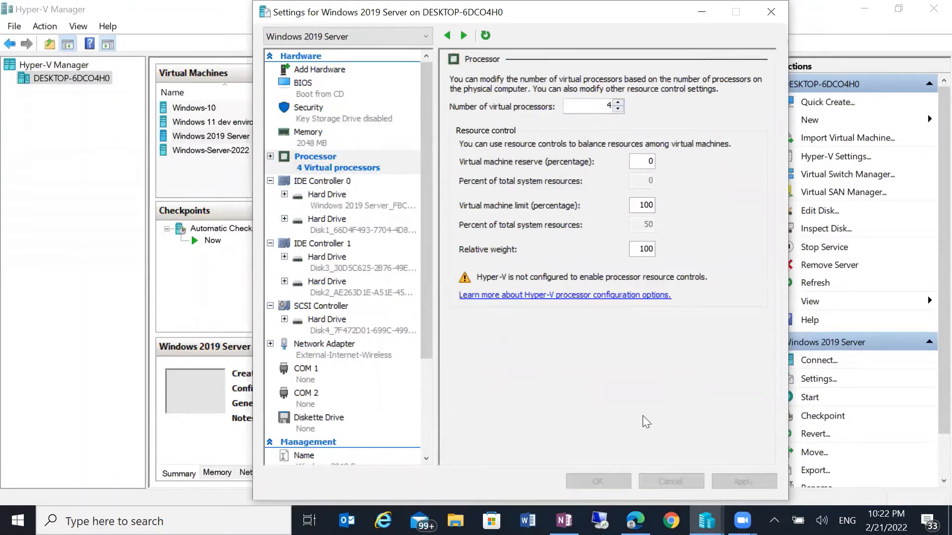
{"action": "left_click", "coordinate": [627, 478]}
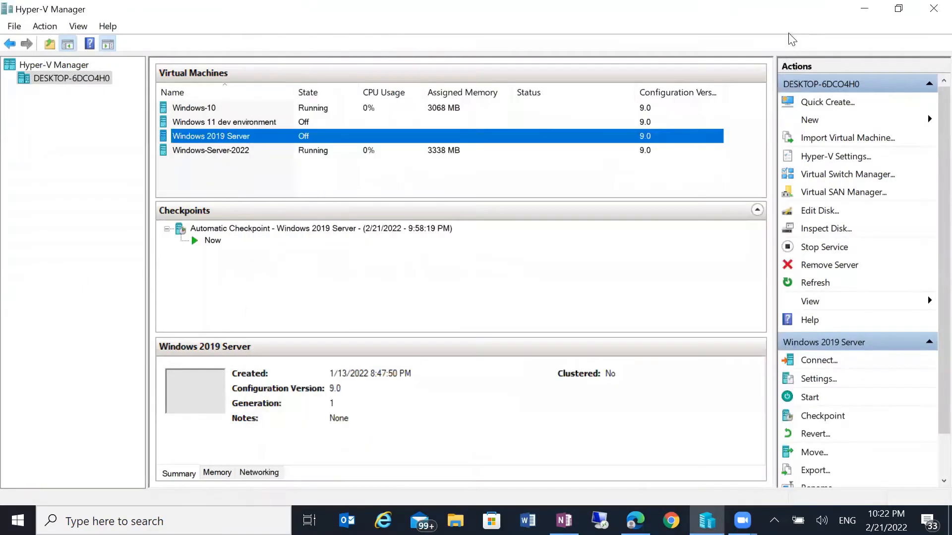
{"action": "left_click", "coordinate": [864, 8]}
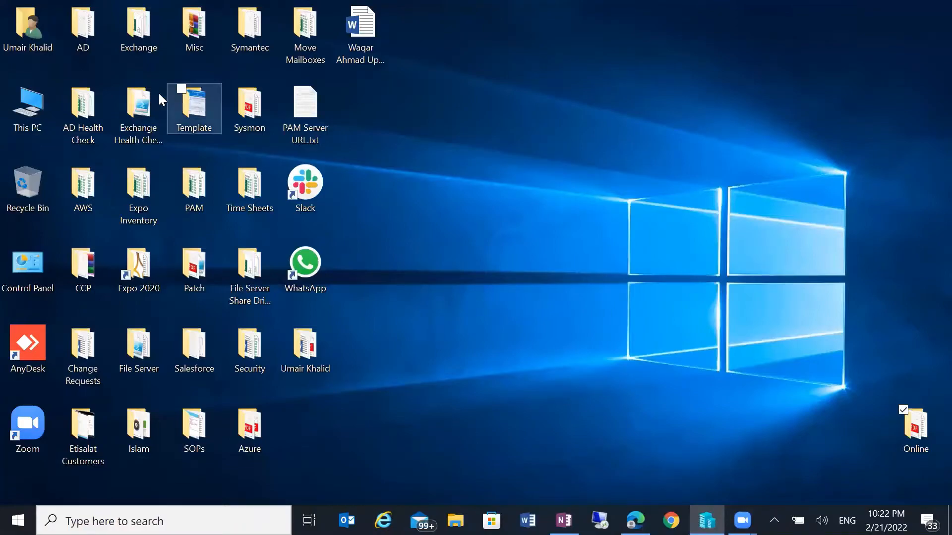
Copy Windows 2019 Server.vhdx from E:\VMs\Windows 2019 Server, sorted by date modified.
{"action": "double_click", "coordinate": [56, 105]}
{"action": "double_click", "coordinate": [477, 277]}
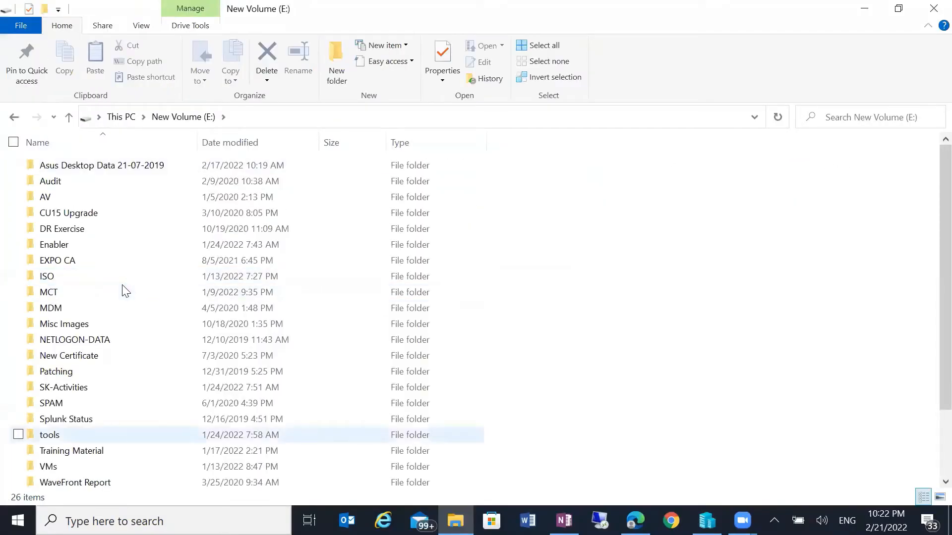
{"action": "double_click", "coordinate": [122, 466]}
{"action": "double_click", "coordinate": [125, 172]}
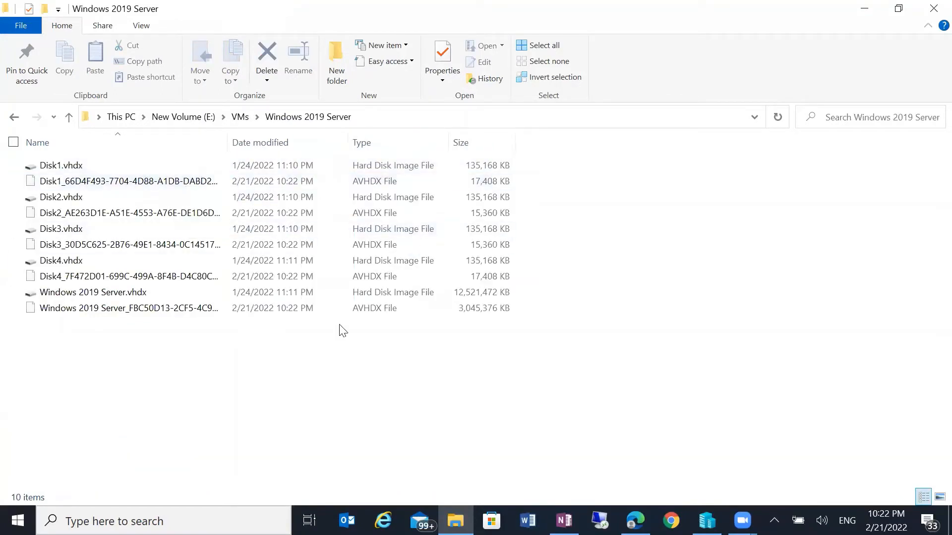
{"action": "left_click", "coordinate": [247, 146]}
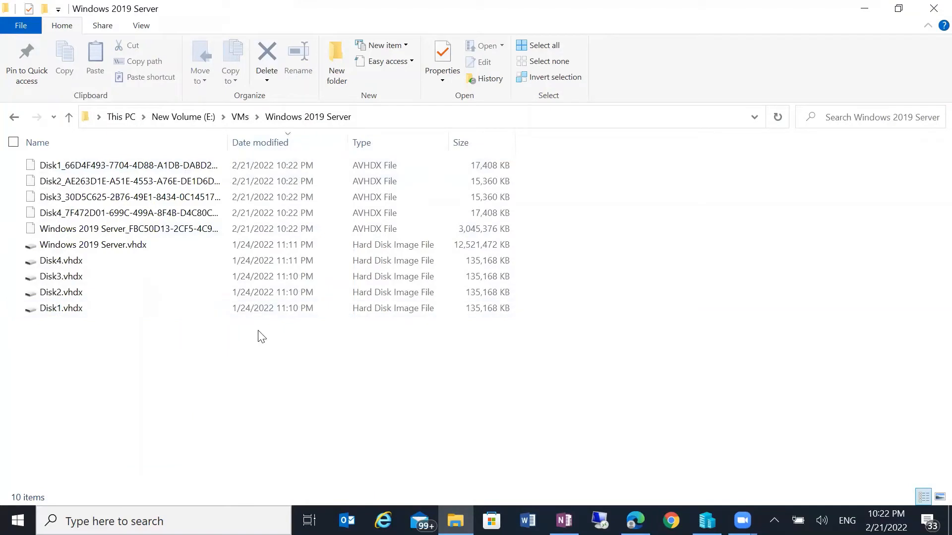
{"action": "left_click", "coordinate": [153, 248]}
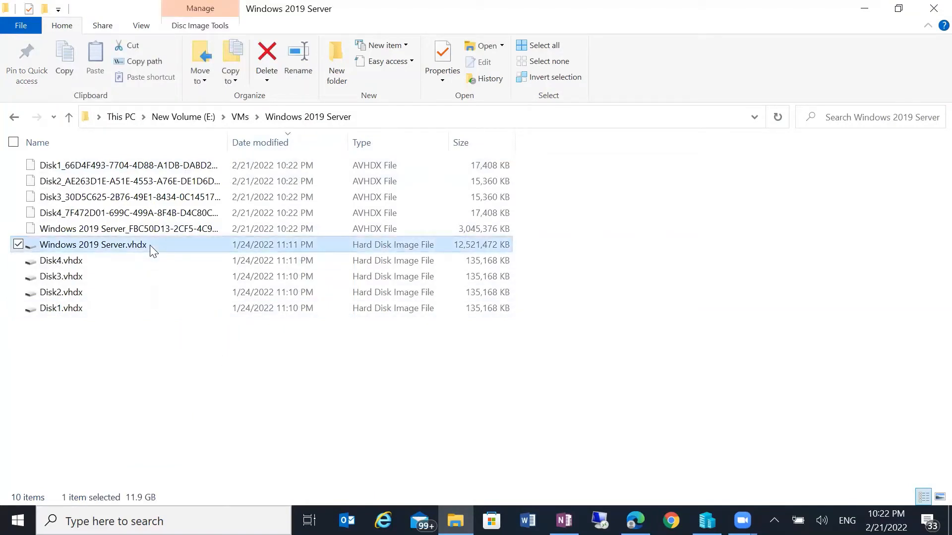
{"action": "right_click", "coordinate": [150, 245]}
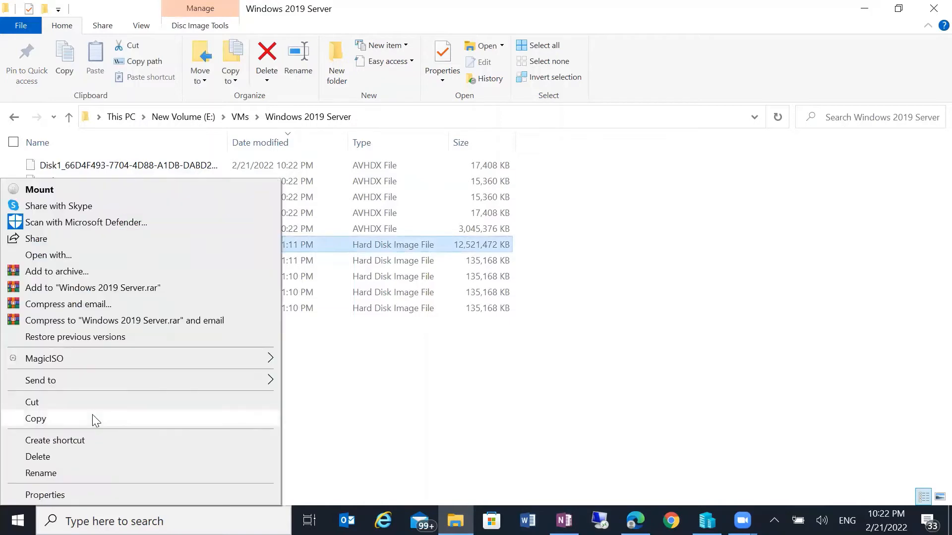
{"action": "left_click", "coordinate": [93, 415]}
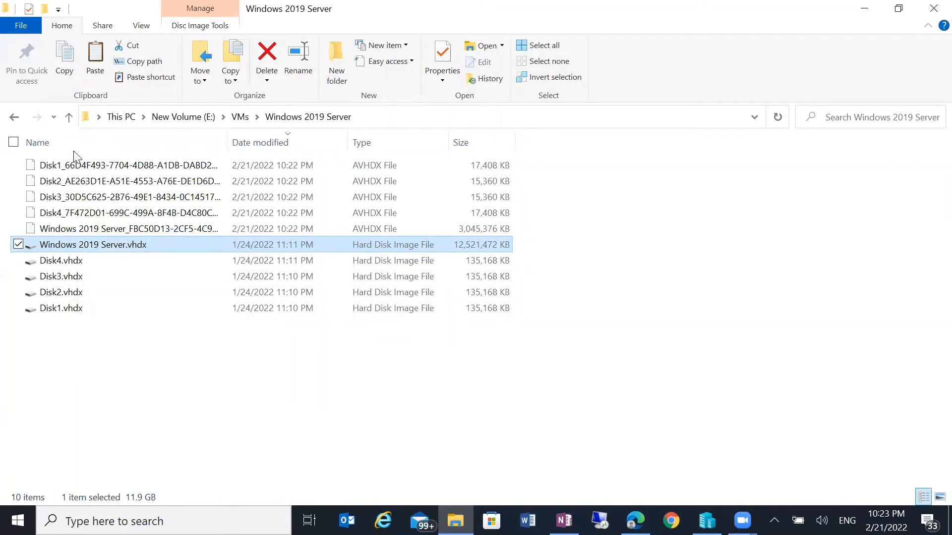
Create a new folder inside E:\VMs.
{"action": "left_click", "coordinate": [68, 117]}
{"action": "right_click", "coordinate": [201, 332]}
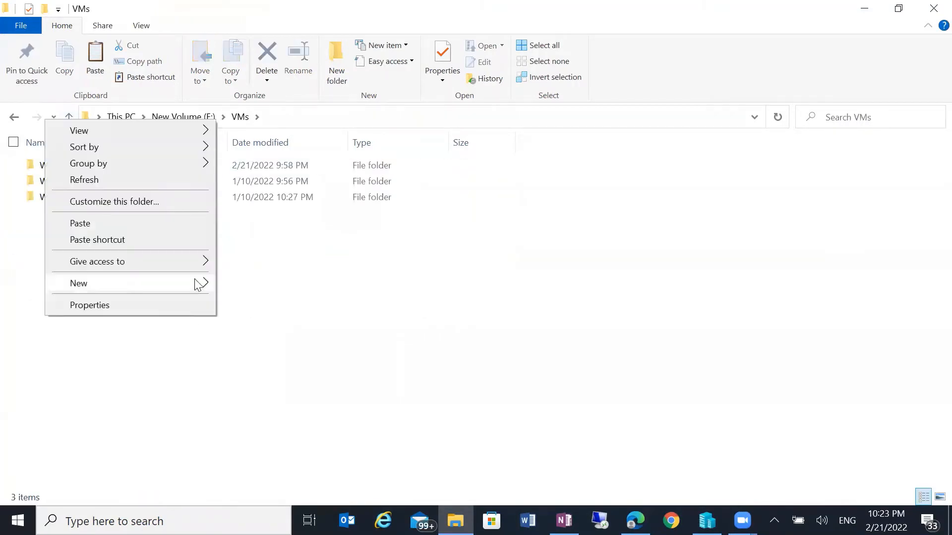
{"action": "mouse_move", "coordinate": [198, 283]}
{"action": "left_click", "coordinate": [234, 283]}
Name the new folder '2019 Template' and paste the server disk image into it.
{"action": "type", "text": "2"}
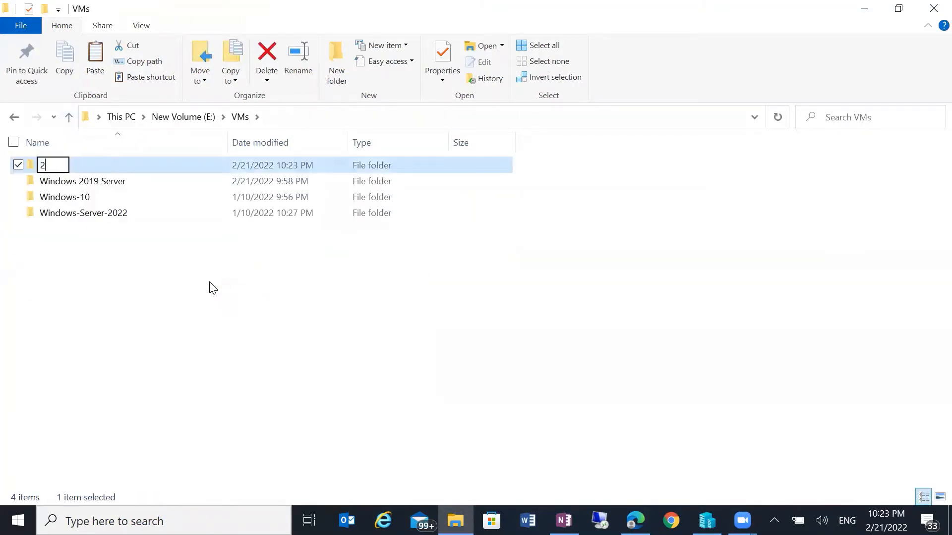
{"action": "type", "text": "019 Template"}
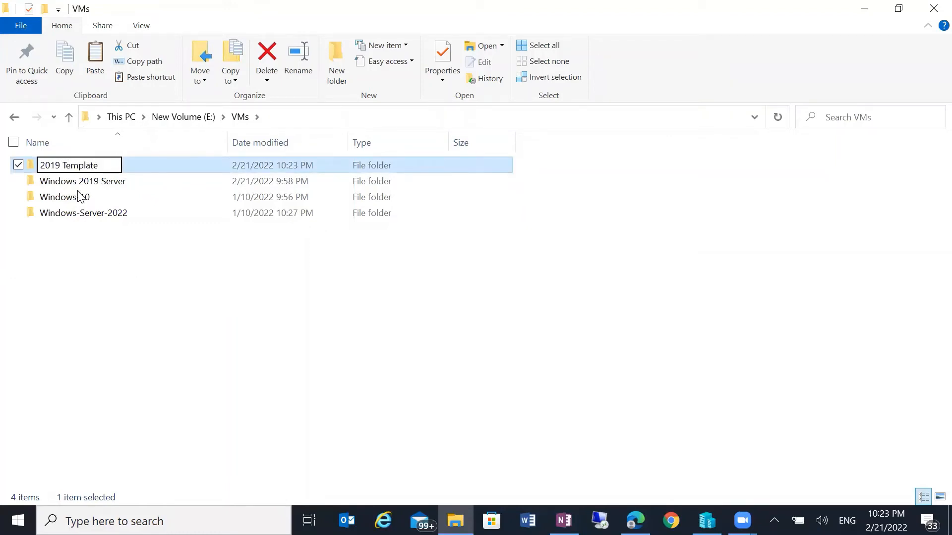
{"action": "key", "text": "Return"}
{"action": "double_click", "coordinate": [92, 162]}
{"action": "right_click", "coordinate": [123, 212]}
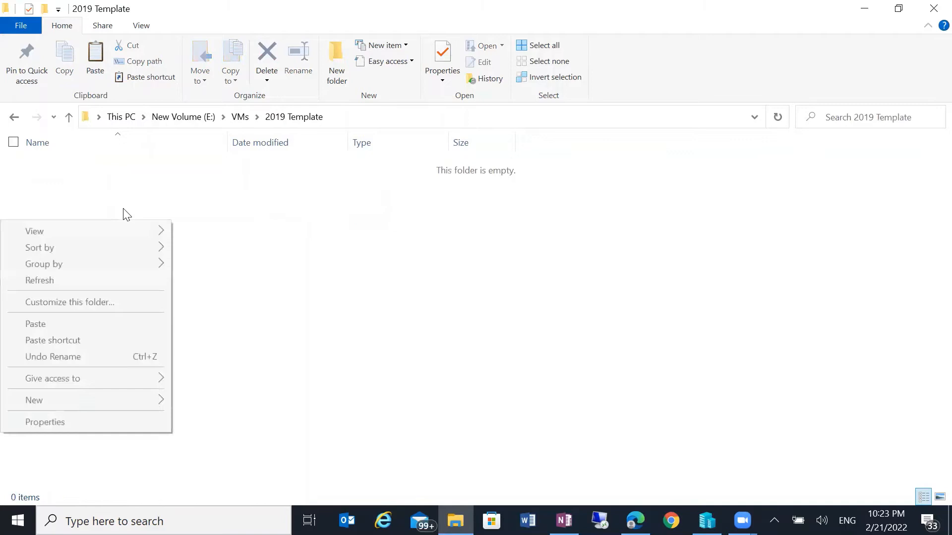
{"action": "left_click", "coordinate": [92, 320]}
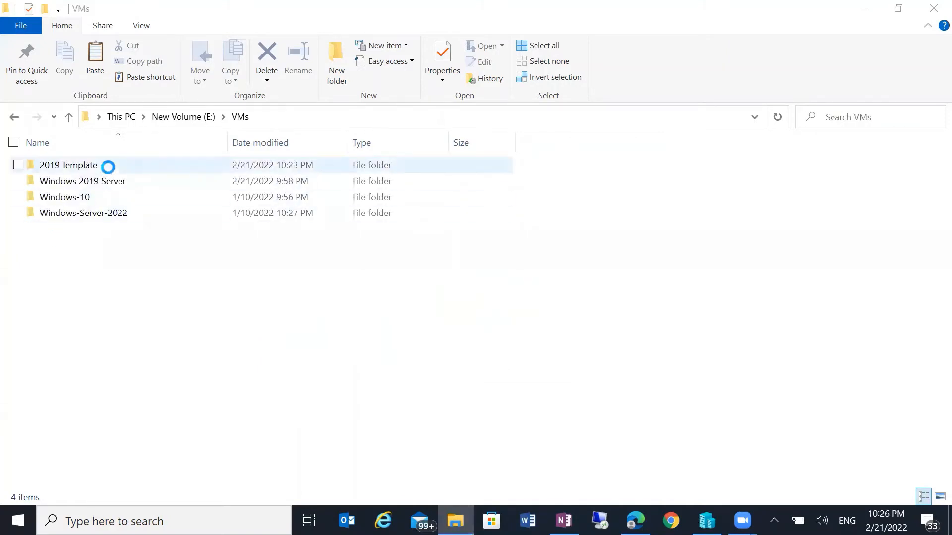
Copy the Windows 2019 Server.vhdx held in the 2019 Template folder.
{"action": "double_click", "coordinate": [74, 165]}
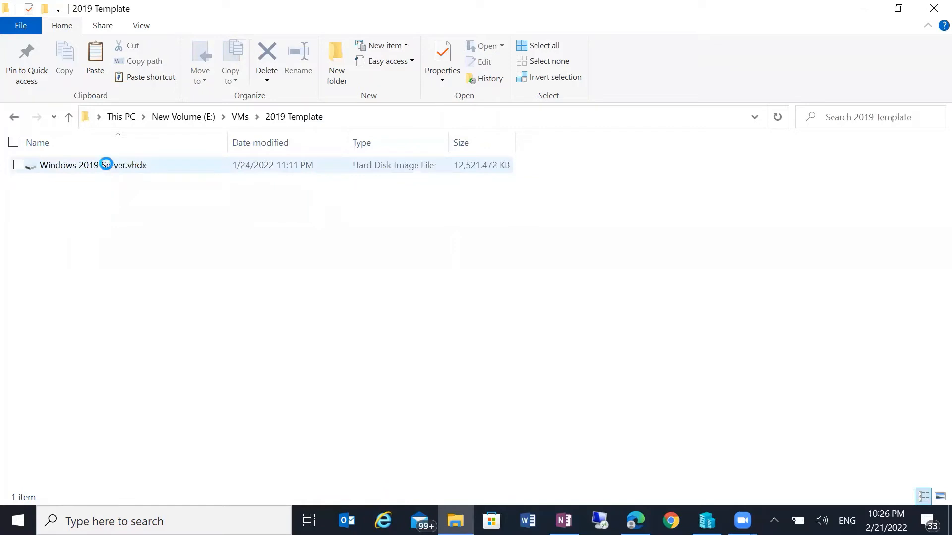
{"action": "left_click", "coordinate": [106, 164]}
{"action": "right_click", "coordinate": [106, 164]}
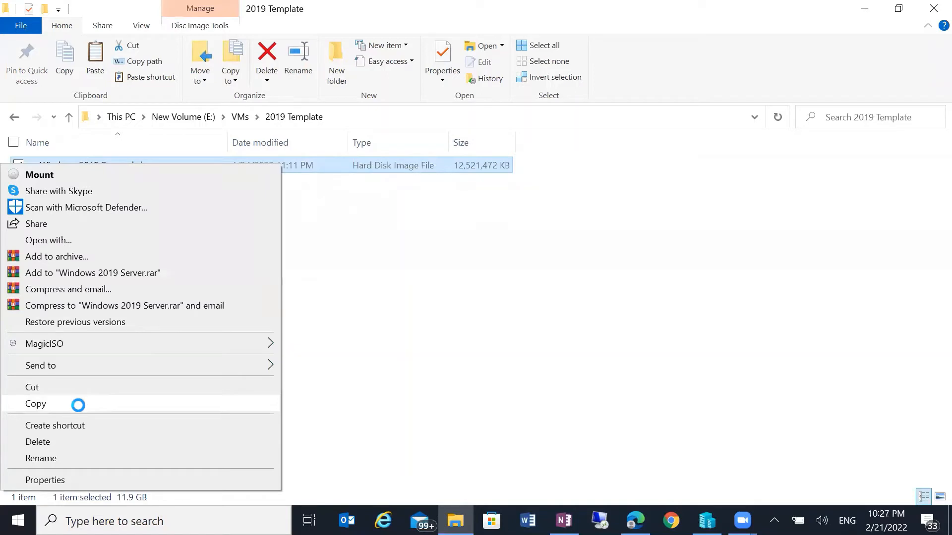
{"action": "left_click", "coordinate": [66, 121]}
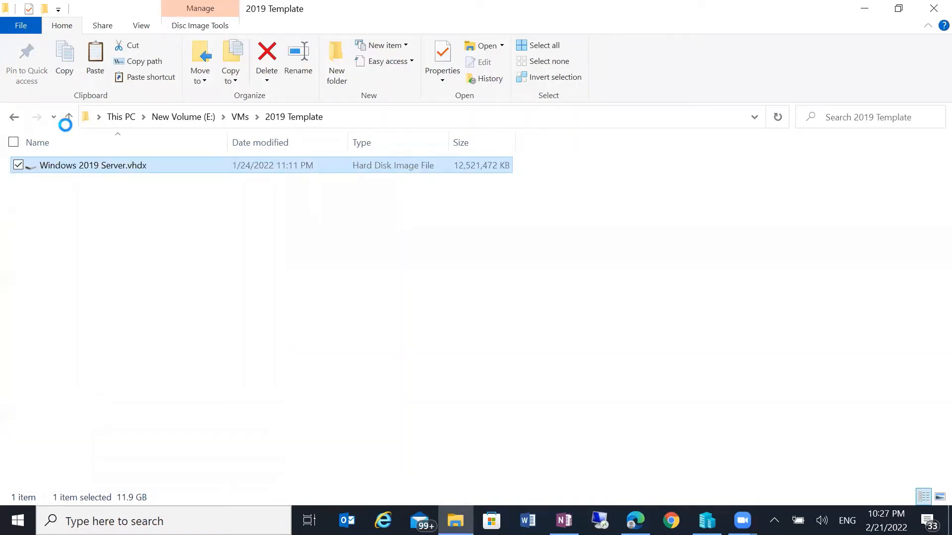
Look inside the original Windows 2019 Server folder, then return to E:\VMs and bring up its context menu.
{"action": "left_click", "coordinate": [68, 118]}
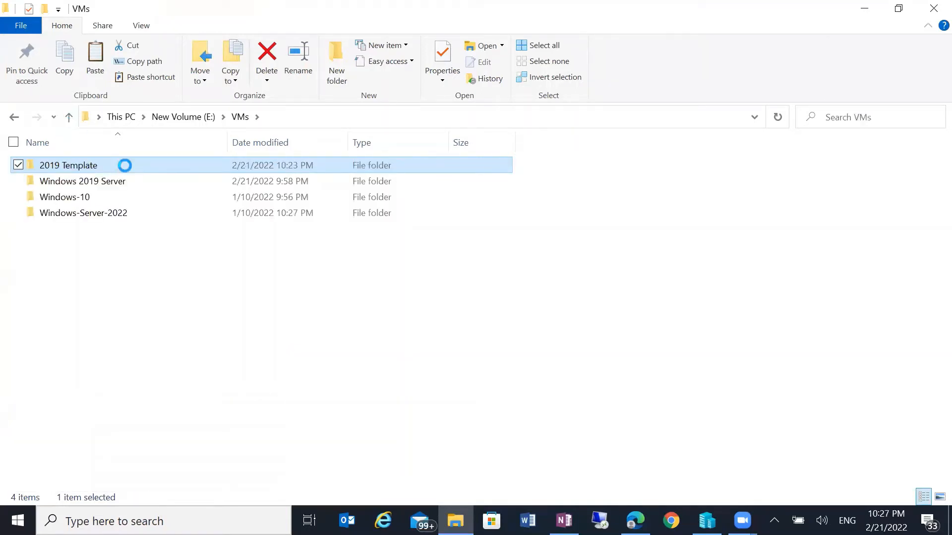
{"action": "mouse_move", "coordinate": [124, 165]}
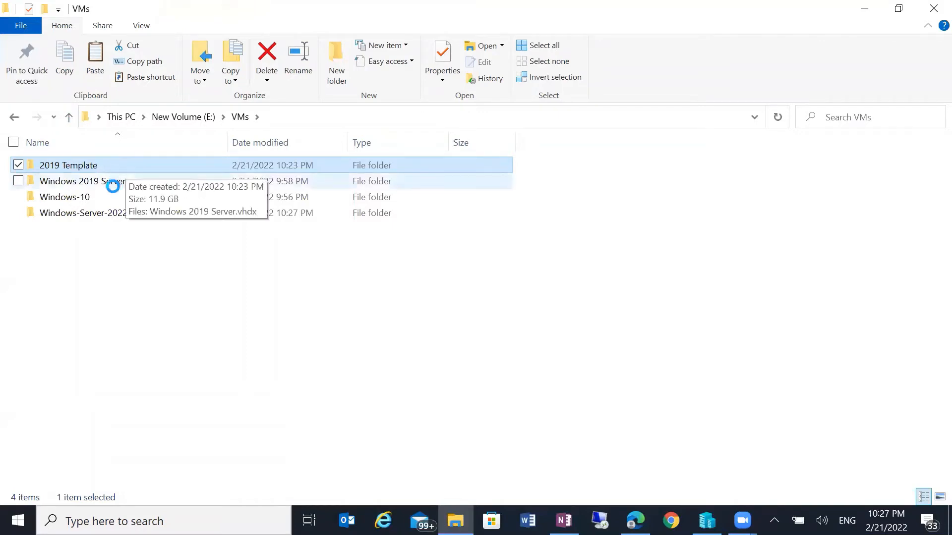
{"action": "double_click", "coordinate": [105, 182]}
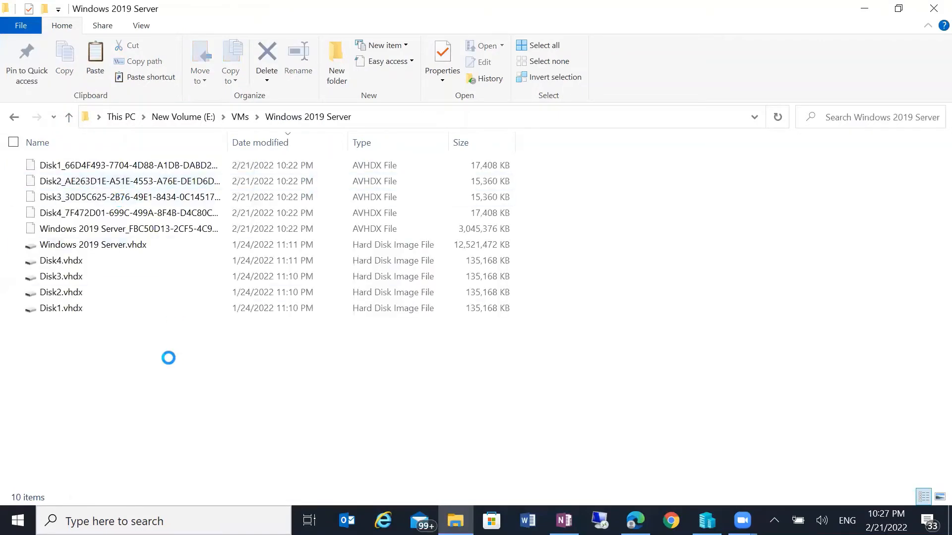
{"action": "right_click", "coordinate": [171, 358]}
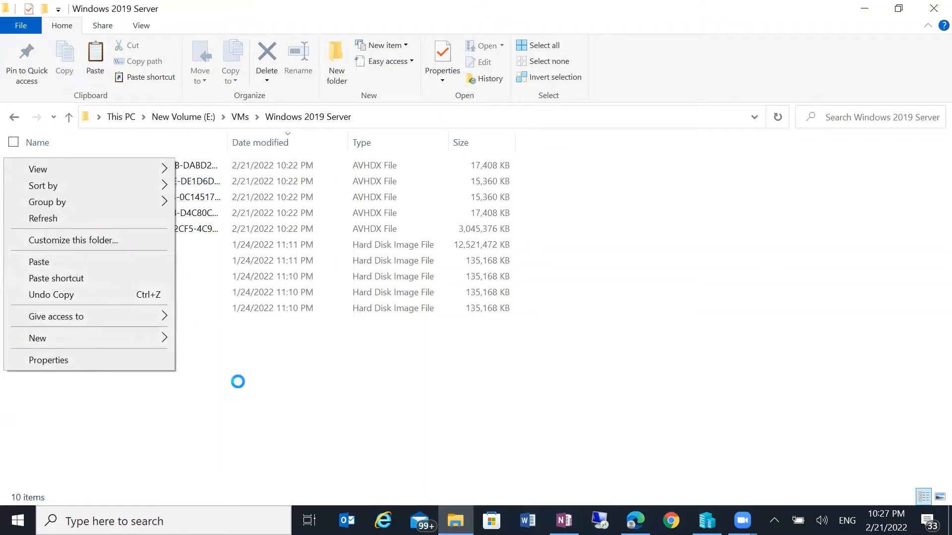
{"action": "left_click", "coordinate": [238, 382]}
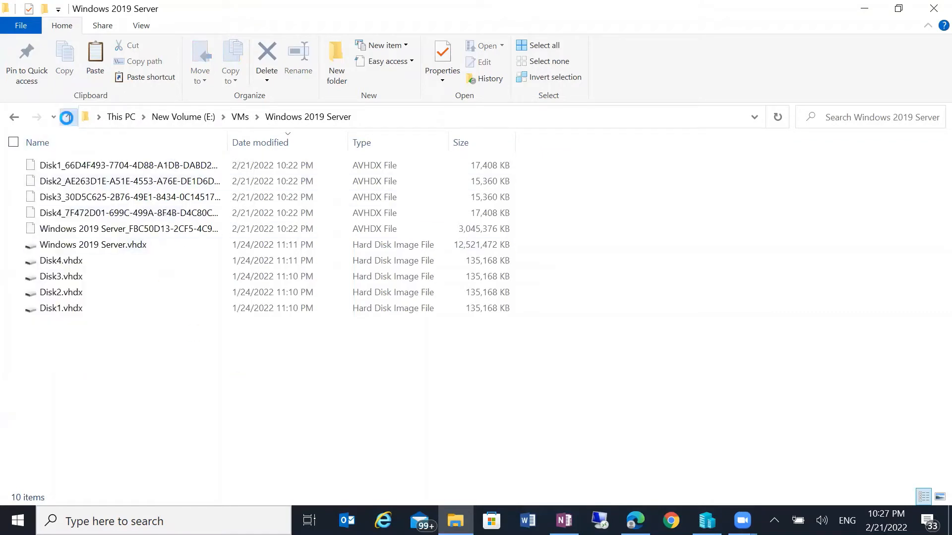
{"action": "left_click", "coordinate": [67, 117]}
{"action": "right_click", "coordinate": [187, 323]}
Create a folder named 'Child DC' in E:\VMs and open it.
{"action": "left_click", "coordinate": [211, 291]}
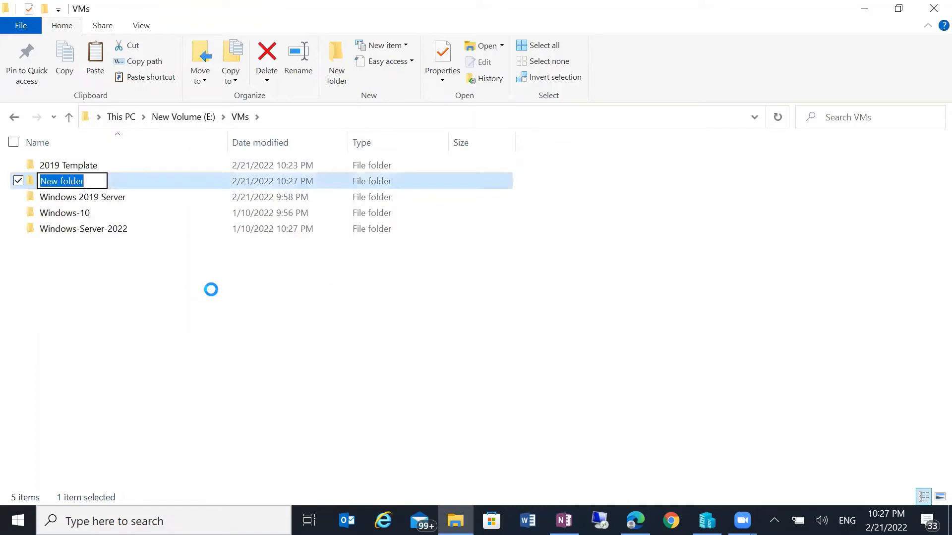
{"action": "type", "text": "Child DC"}
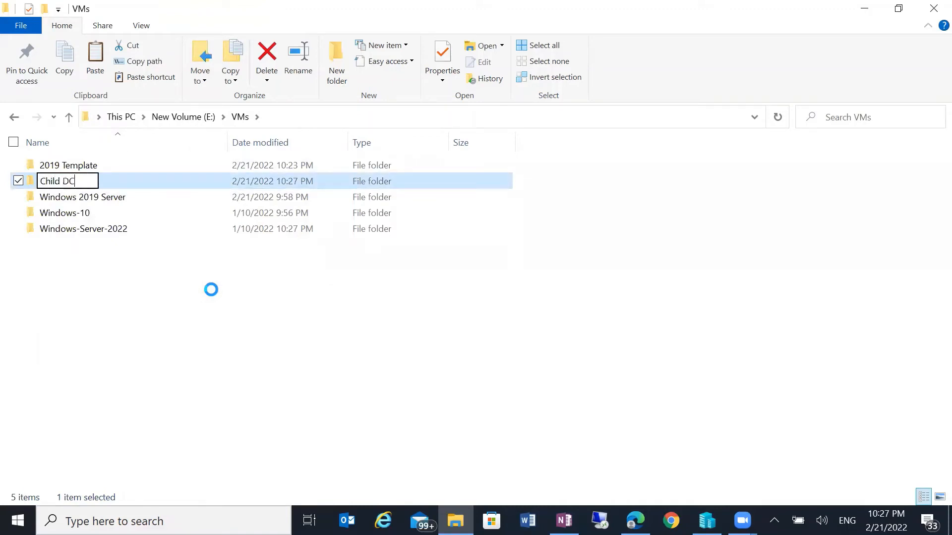
{"action": "key", "text": "Return"}
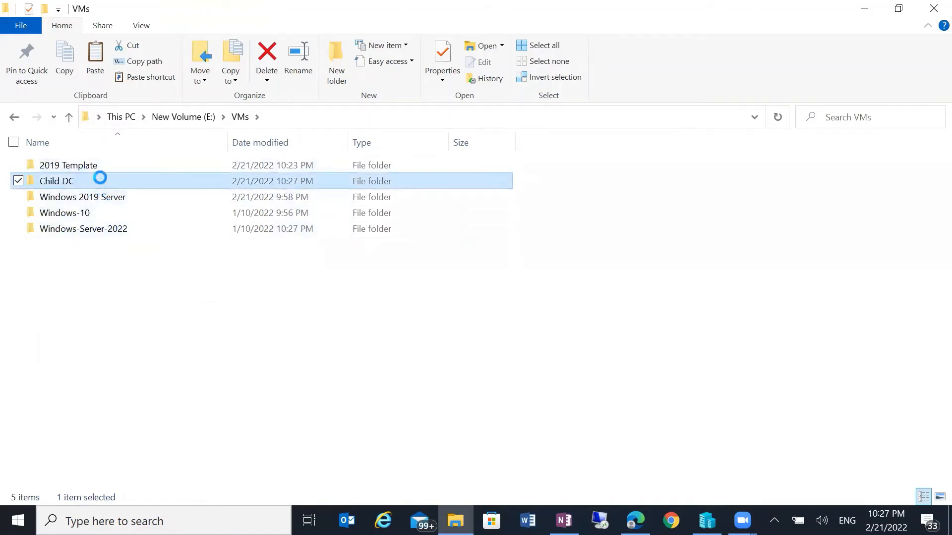
{"action": "double_click", "coordinate": [132, 178]}
{"action": "right_click", "coordinate": [174, 211]}
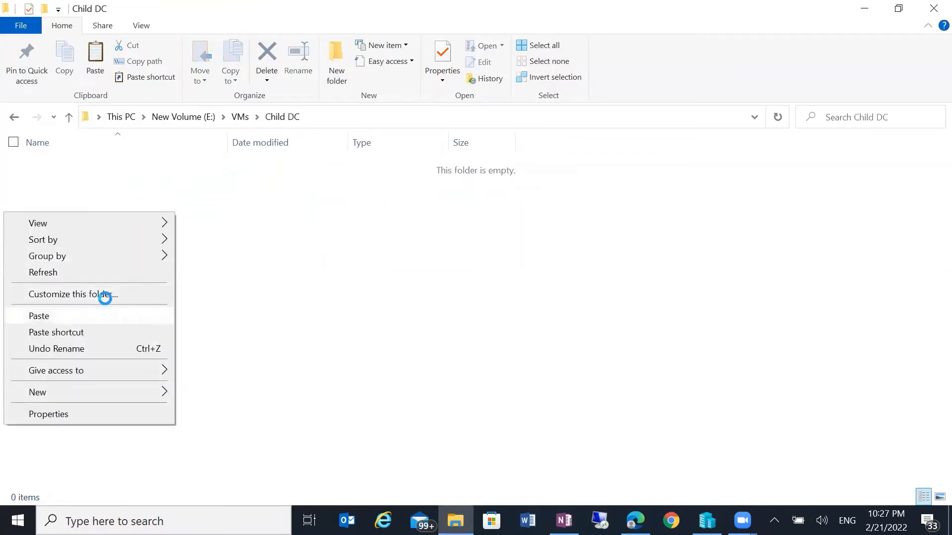
{"action": "left_click", "coordinate": [30, 202]}
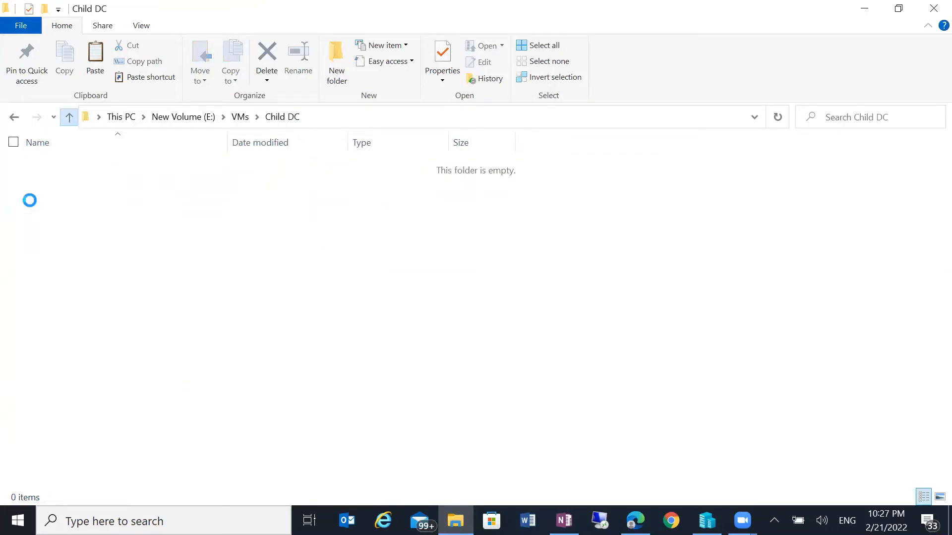
Return to VMs, open 2019 Template, then close File Explorer.
{"action": "left_click", "coordinate": [69, 118]}
{"action": "double_click", "coordinate": [80, 165]}
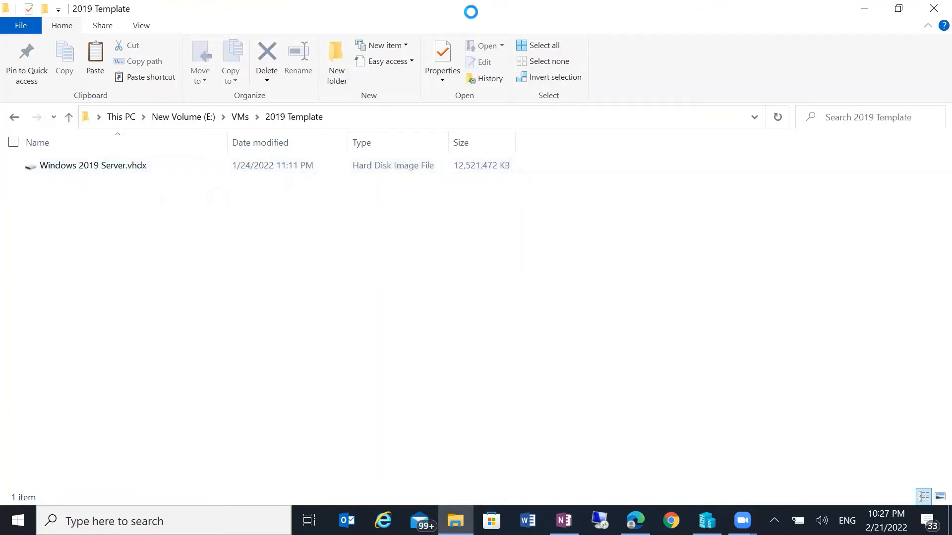
{"action": "left_click", "coordinate": [933, 11]}
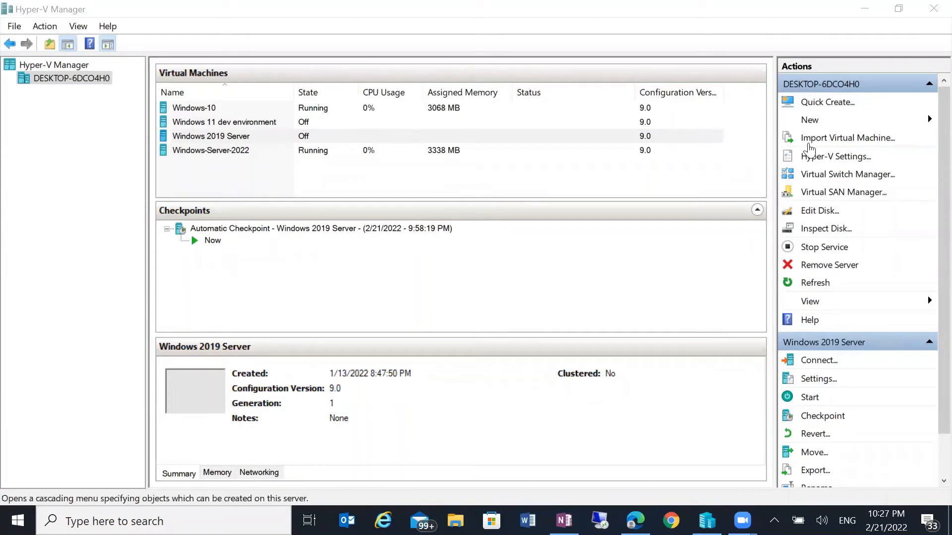
Start the New Virtual Machine wizard and name the VM Child-DC.
{"action": "left_click", "coordinate": [809, 121]}
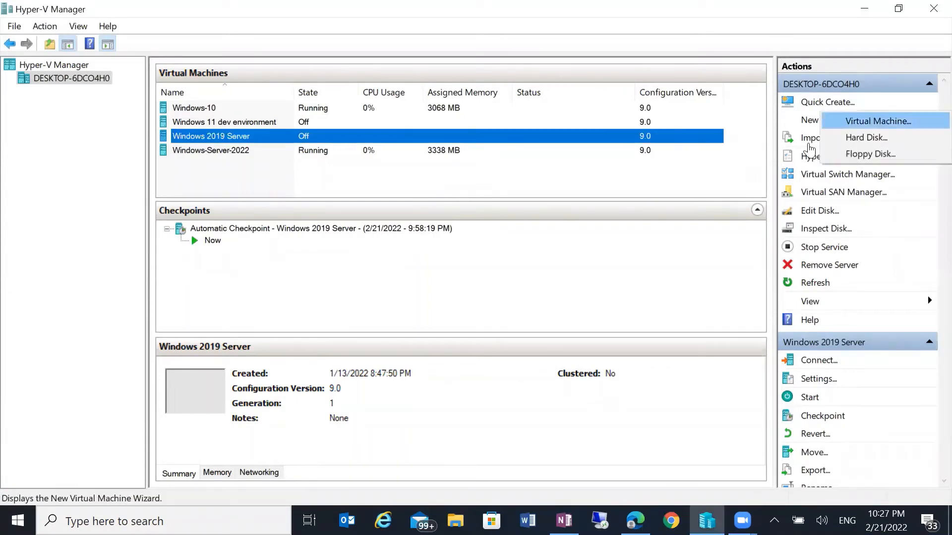
{"action": "key", "text": "Return"}
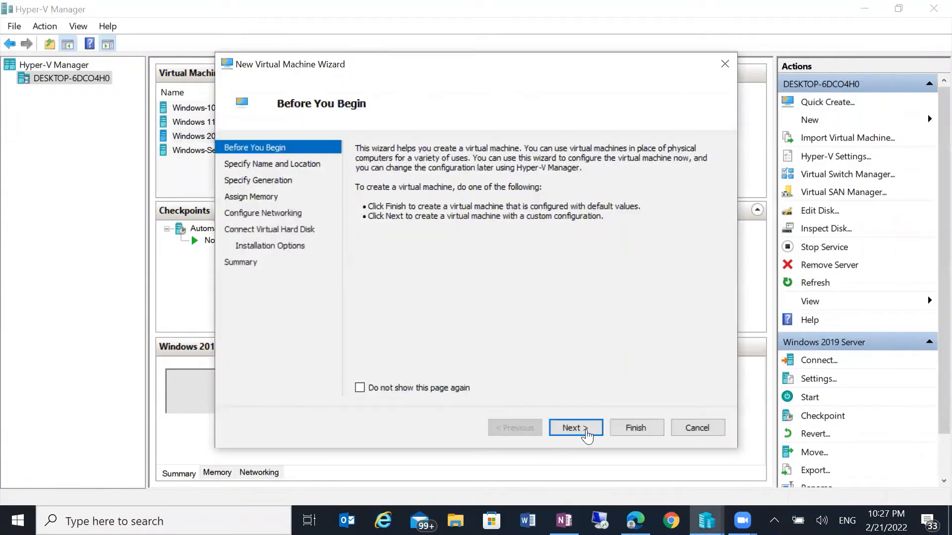
{"action": "left_click", "coordinate": [587, 432]}
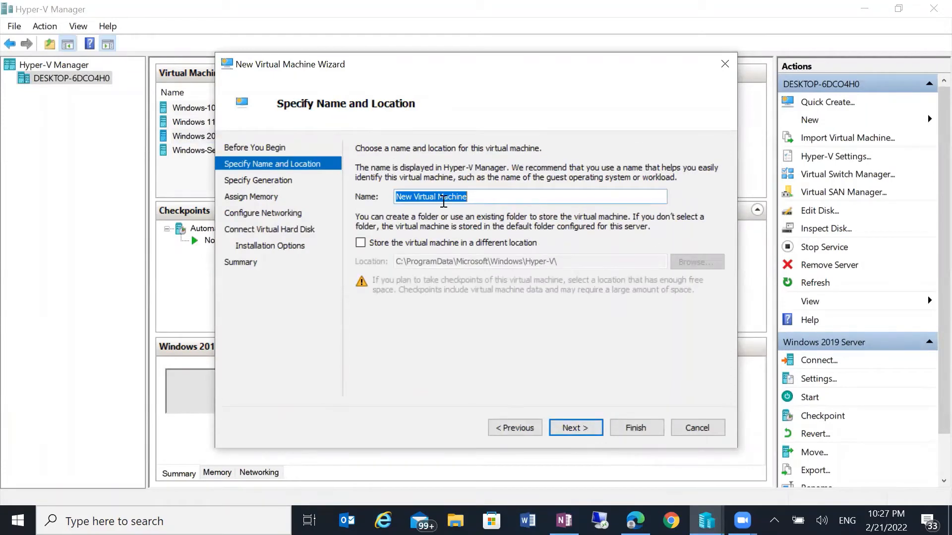
{"action": "type", "text": "Chil"}
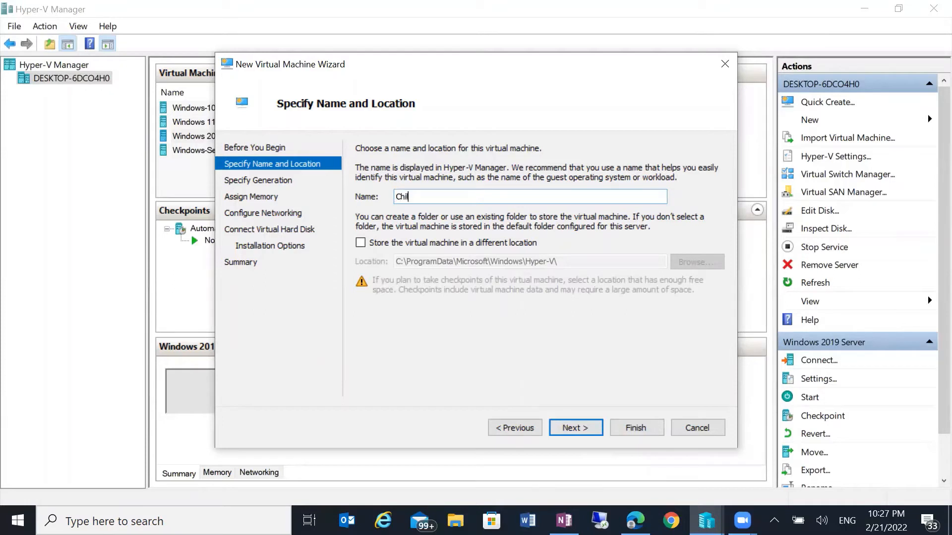
{"action": "type", "text": "d-DC"}
{"action": "left_click_drag", "start_coordinate": [422, 196], "coordinate": [341, 212]}
Store the VM in E:\VMs\Child DC\ and proceed to the generation choice.
{"action": "left_click", "coordinate": [395, 244]}
{"action": "left_click", "coordinate": [698, 262]}
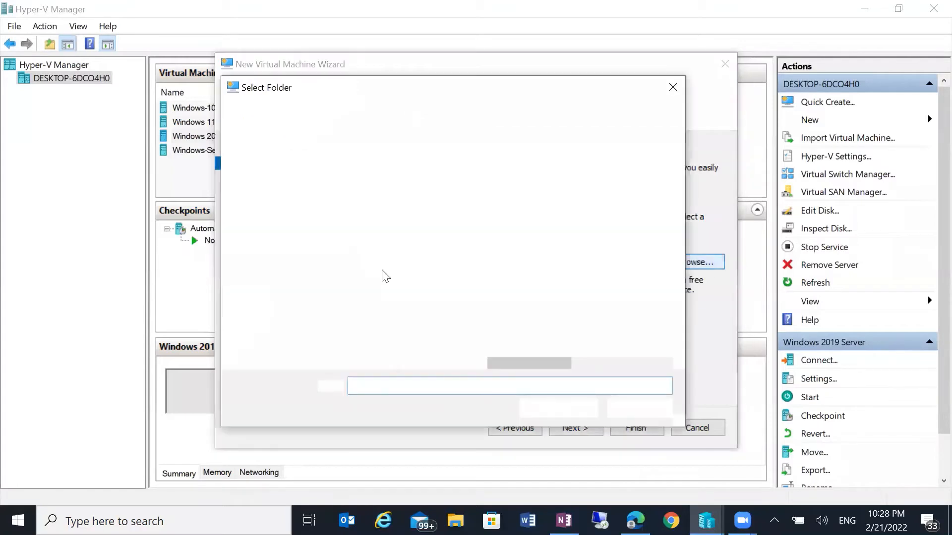
{"action": "left_click", "coordinate": [314, 347]}
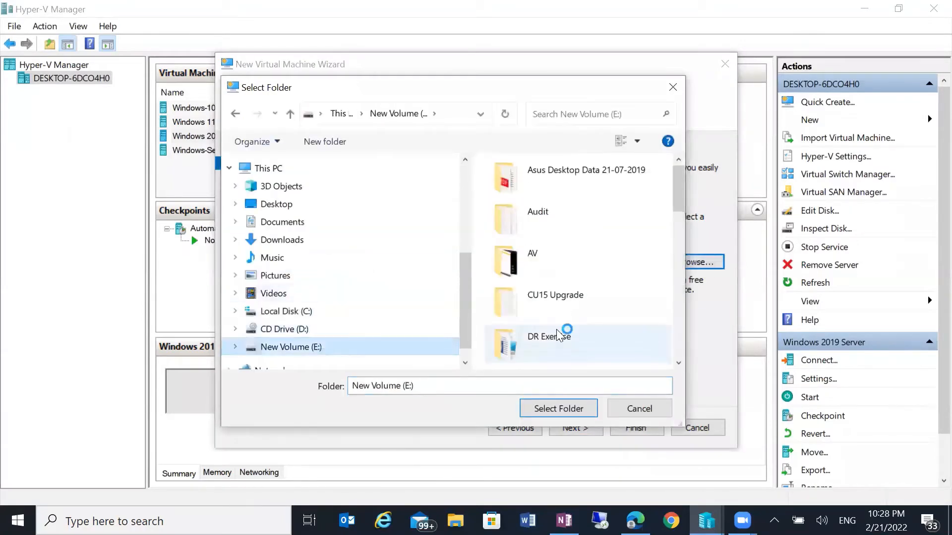
{"action": "scroll", "coordinate": [563, 333], "scroll_direction": "down", "scroll_amount": 5}
{"action": "double_click", "coordinate": [534, 341]}
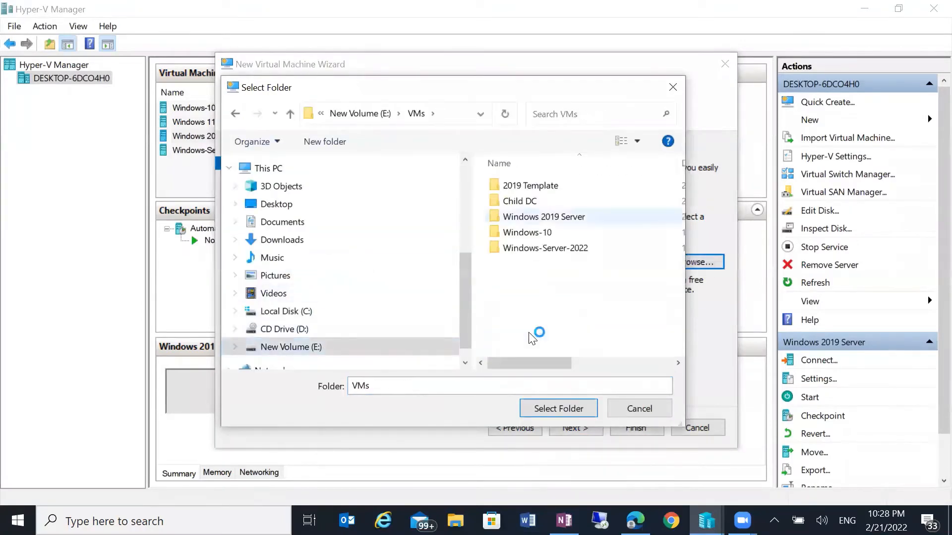
{"action": "double_click", "coordinate": [521, 201]}
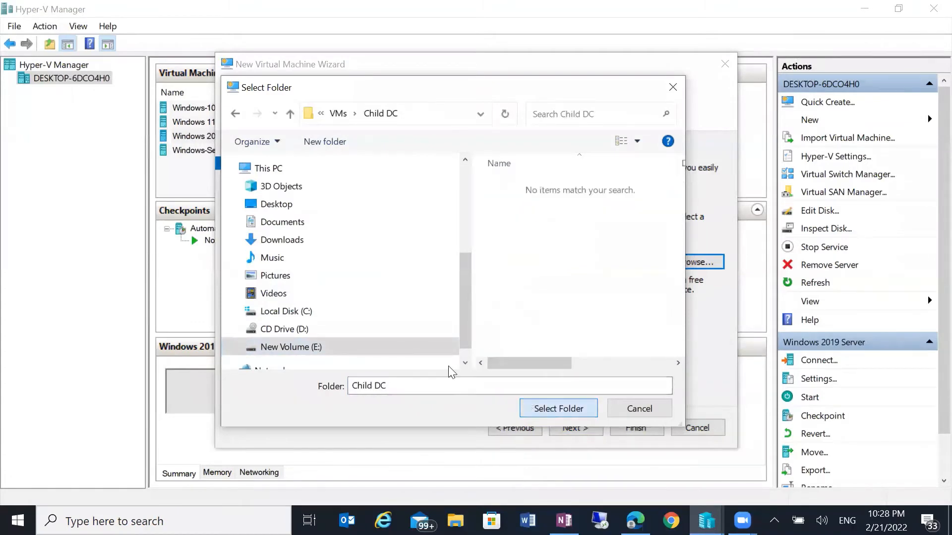
{"action": "key", "text": "Return"}
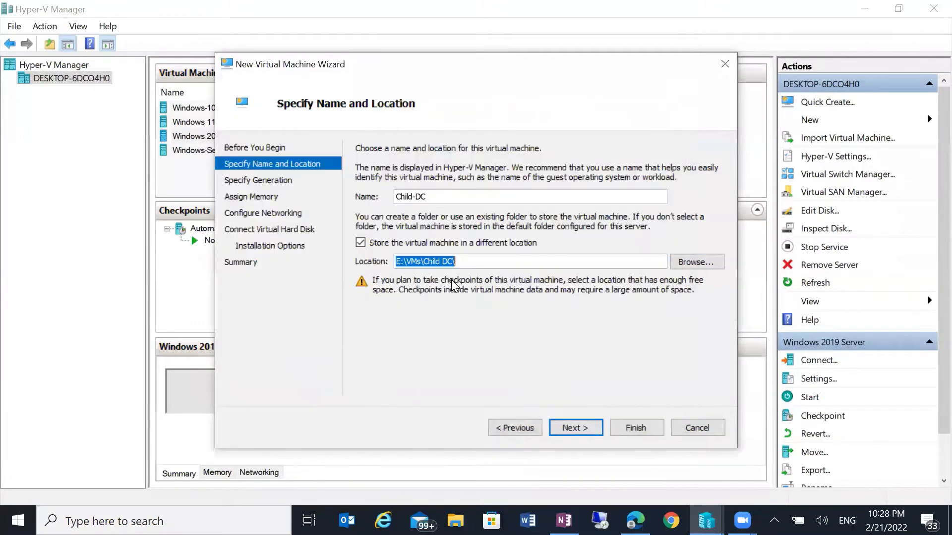
{"action": "left_click", "coordinate": [577, 428]}
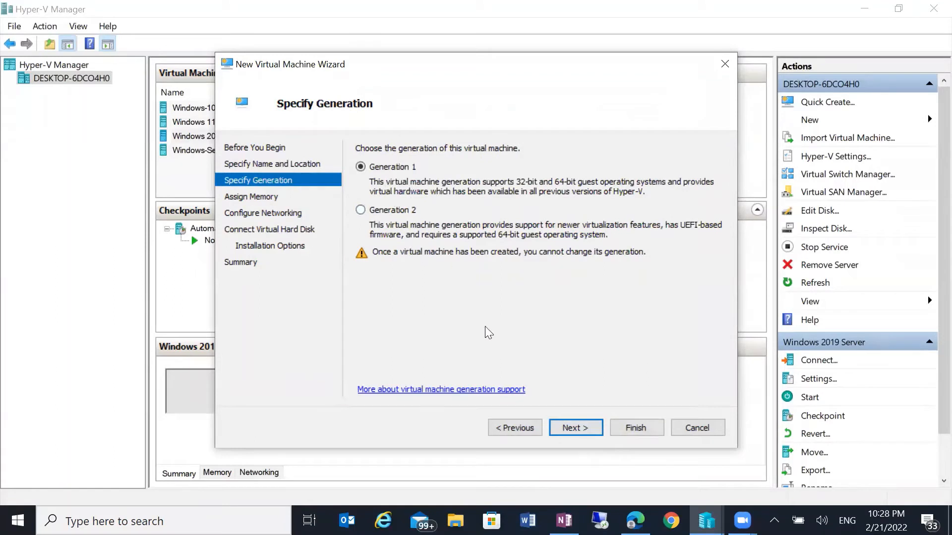
Keep Generation 1 and 1024 MB memory, and connect the new VM to the External-Internet-Wireless switch.
{"action": "left_click", "coordinate": [577, 428]}
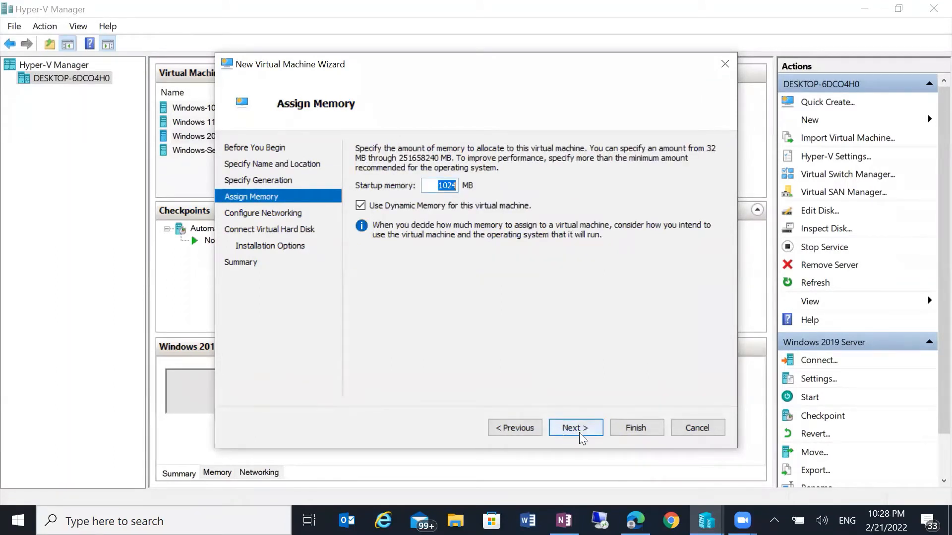
{"action": "left_click", "coordinate": [577, 428]}
{"action": "left_click", "coordinate": [473, 178]}
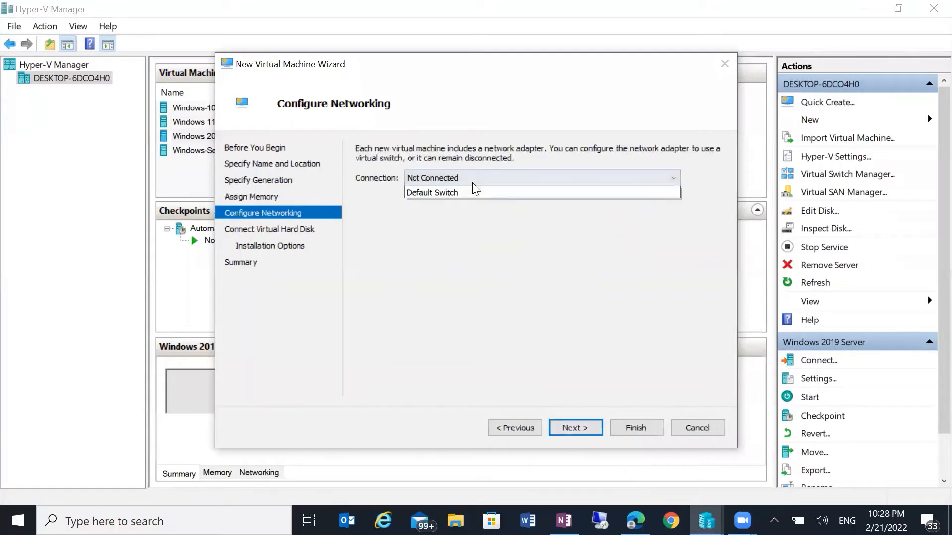
{"action": "left_click", "coordinate": [496, 206]}
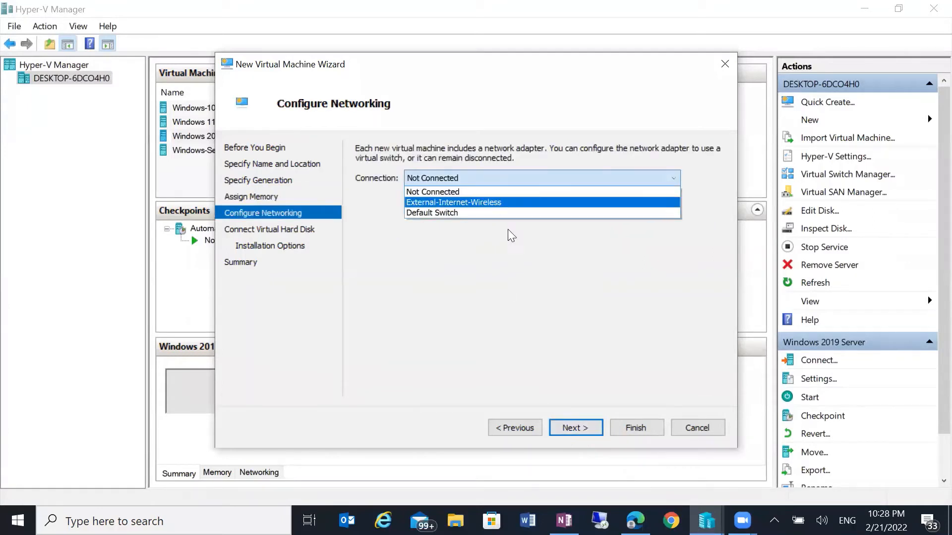
{"action": "left_click", "coordinate": [589, 435]}
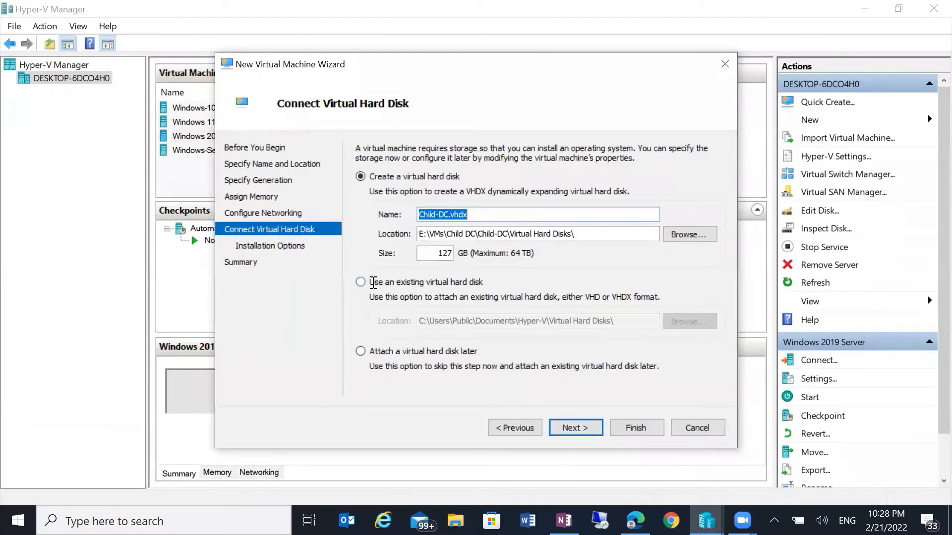
Use existing disk E:\VMs\2019 Template\Windows 2019 Server.vhdx, then close the wizard without creating the VM.
{"action": "left_click", "coordinate": [370, 283]}
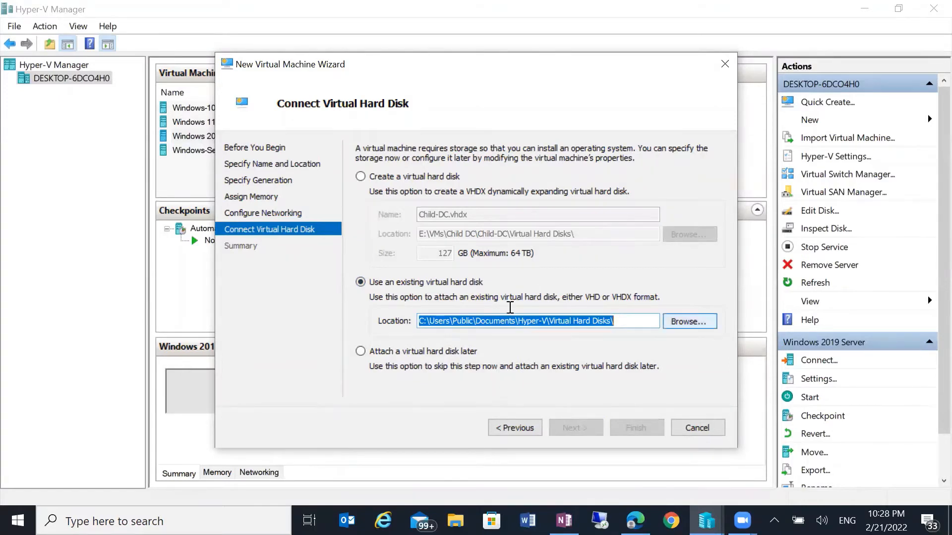
{"action": "left_click", "coordinate": [684, 320]}
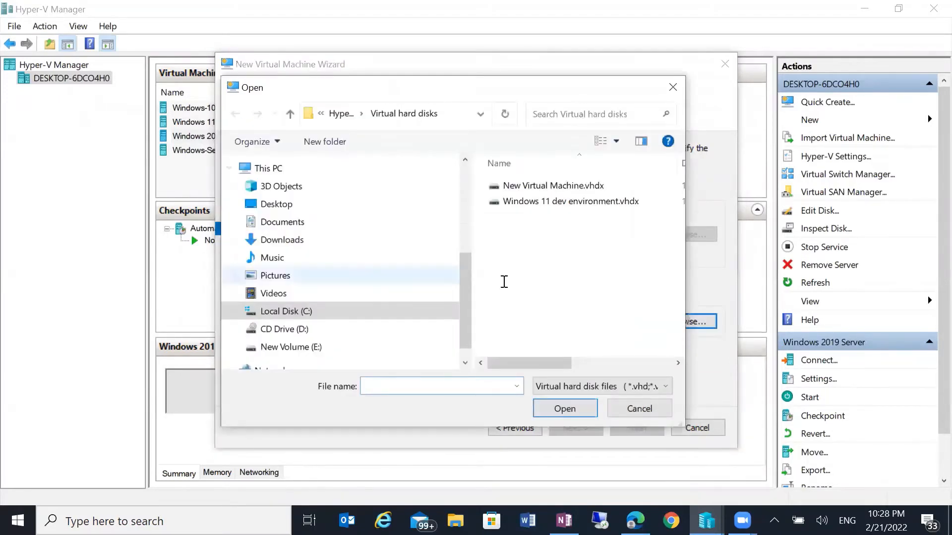
{"action": "left_click", "coordinate": [290, 347]}
{"action": "scroll", "coordinate": [563, 282], "scroll_direction": "down", "scroll_amount": 5}
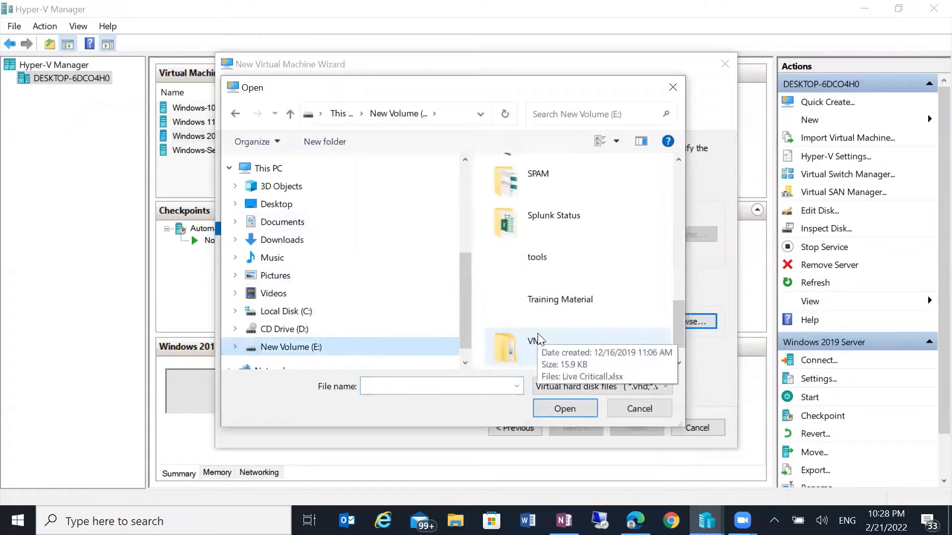
{"action": "double_click", "coordinate": [535, 338]}
{"action": "double_click", "coordinate": [521, 201]}
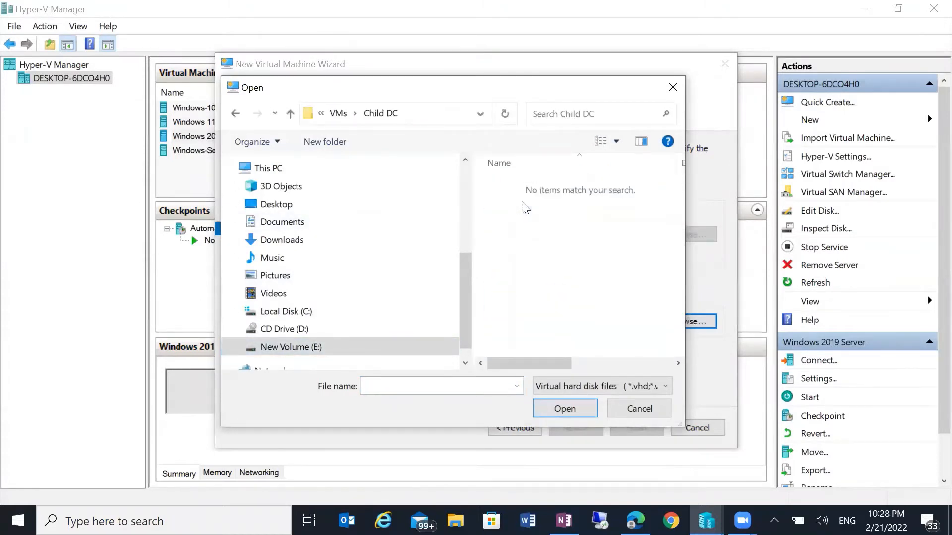
{"action": "left_click", "coordinate": [334, 115]}
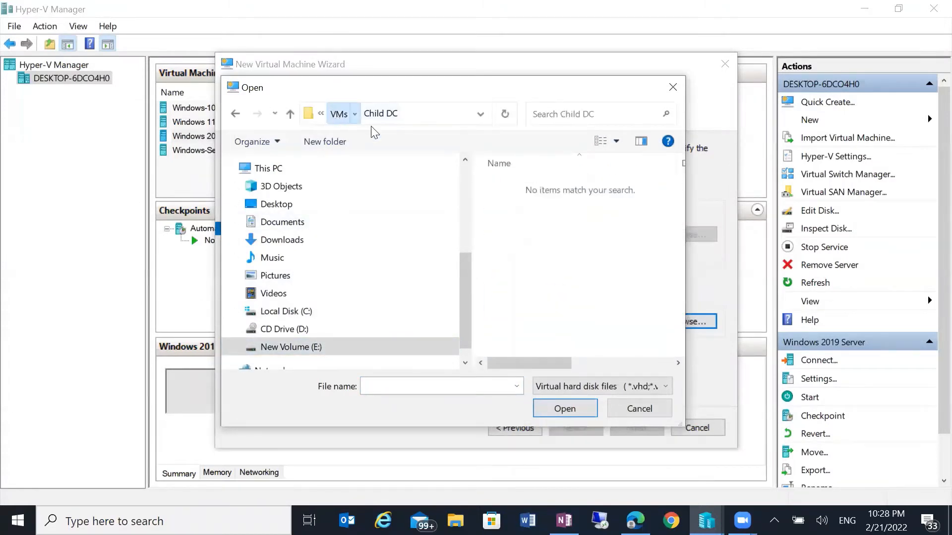
{"action": "double_click", "coordinate": [541, 188]}
{"action": "left_click", "coordinate": [518, 187]}
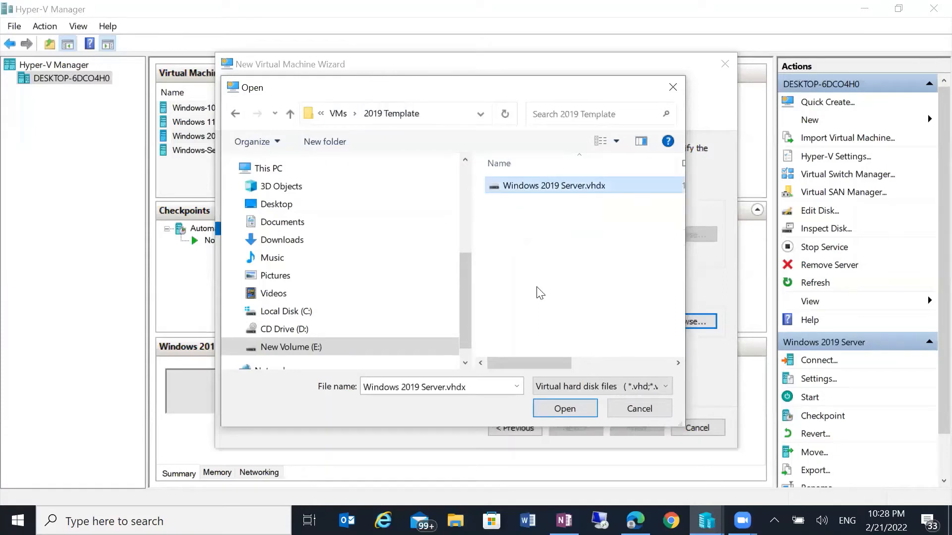
{"action": "left_click", "coordinate": [565, 410]}
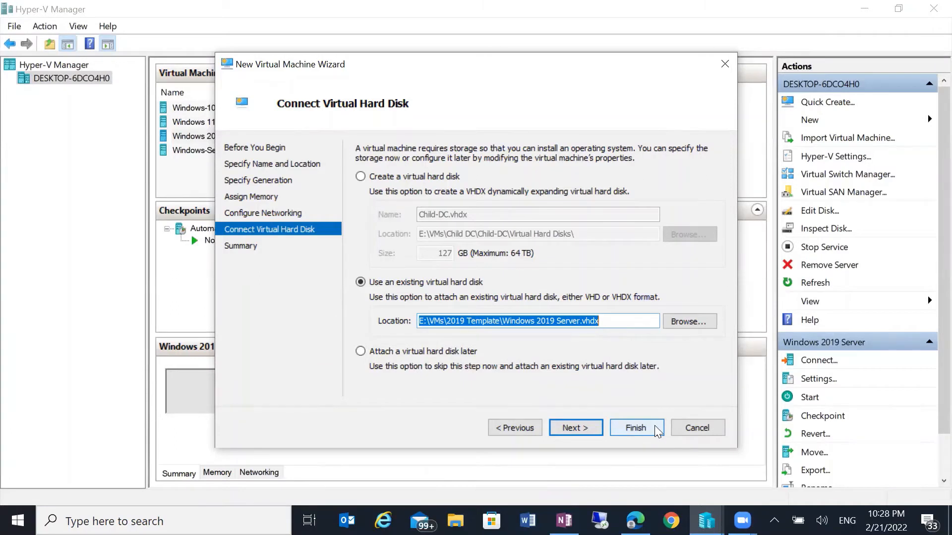
{"action": "left_click", "coordinate": [676, 429]}
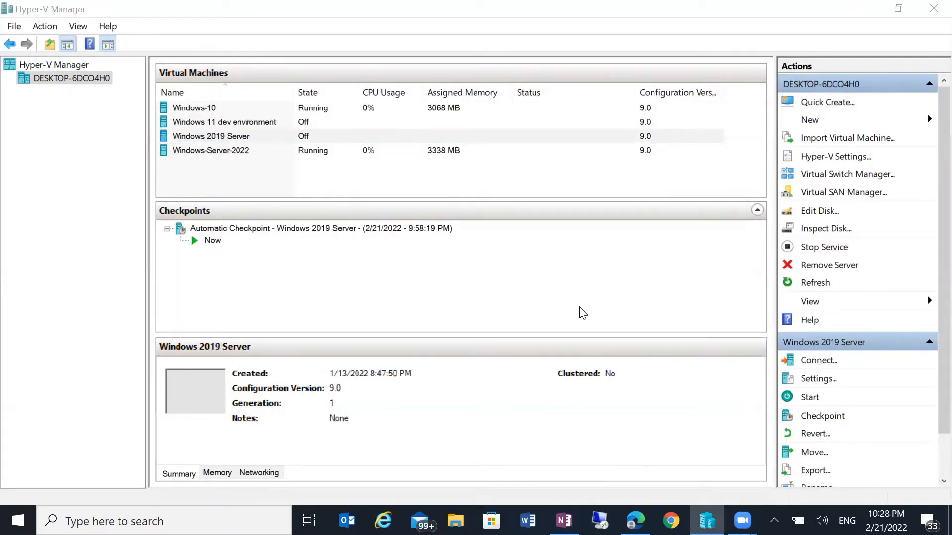
Connect to the Windows 2019 Server VM and power it on.
{"action": "left_click", "coordinate": [228, 136]}
{"action": "right_click", "coordinate": [221, 135]}
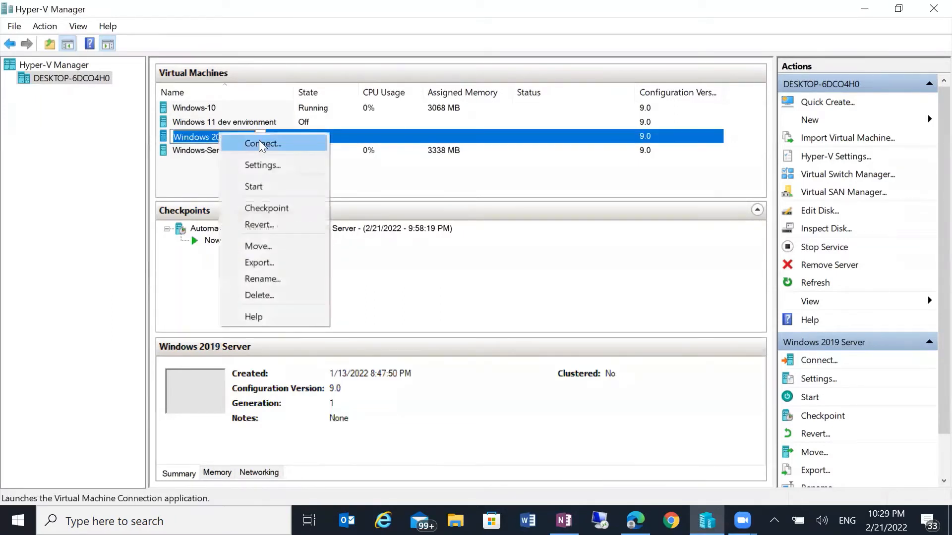
{"action": "left_click", "coordinate": [375, 139]}
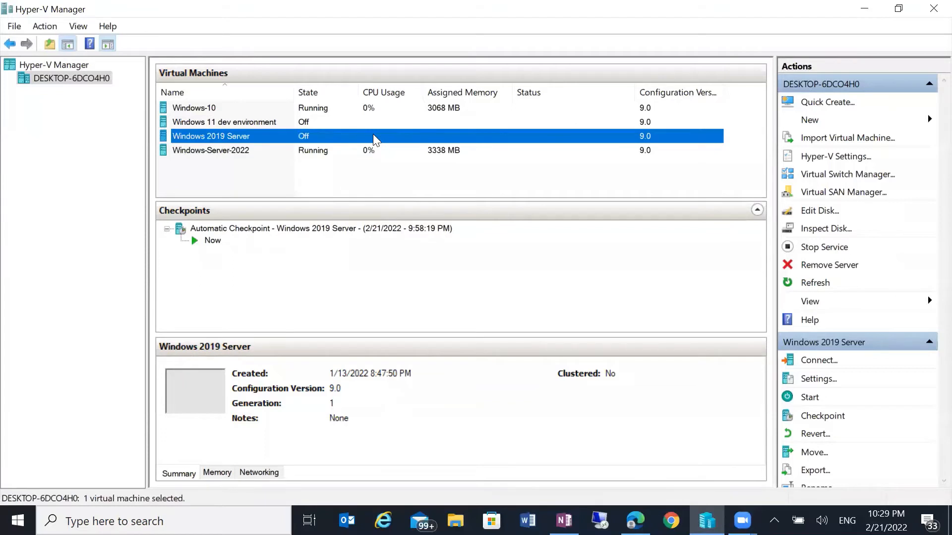
{"action": "right_click", "coordinate": [375, 140]}
{"action": "left_click", "coordinate": [416, 145]}
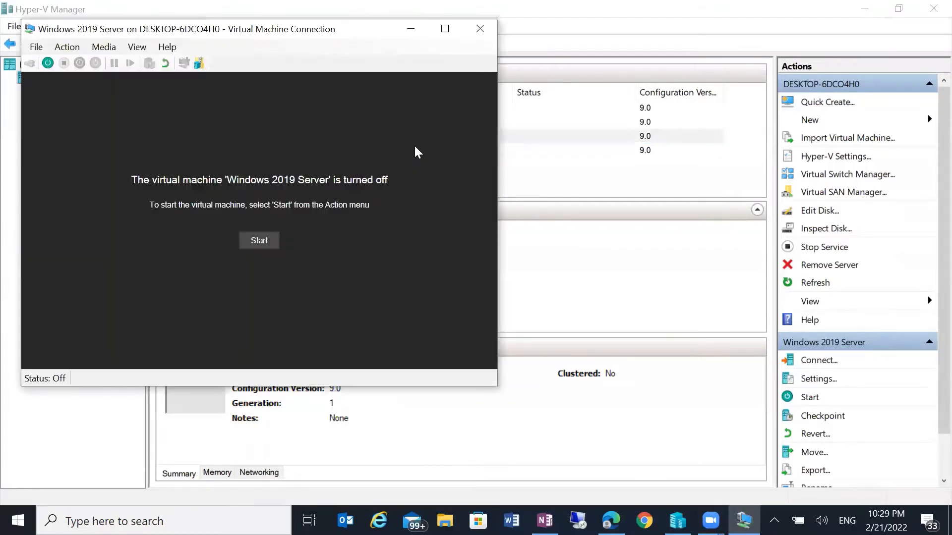
{"action": "left_click", "coordinate": [265, 243]}
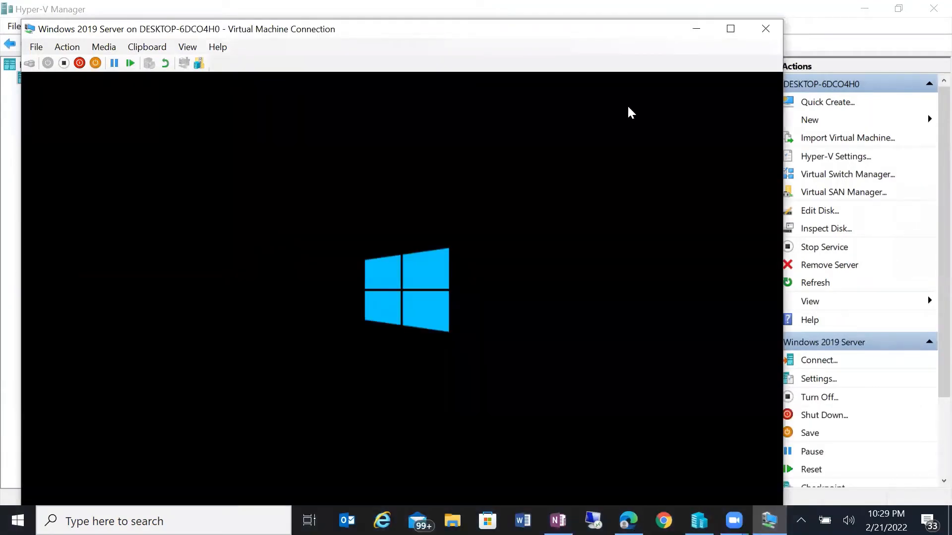
Show the Windows 2019 Server VM full screen while it boots to the Hi there page.
{"action": "left_click", "coordinate": [729, 28]}
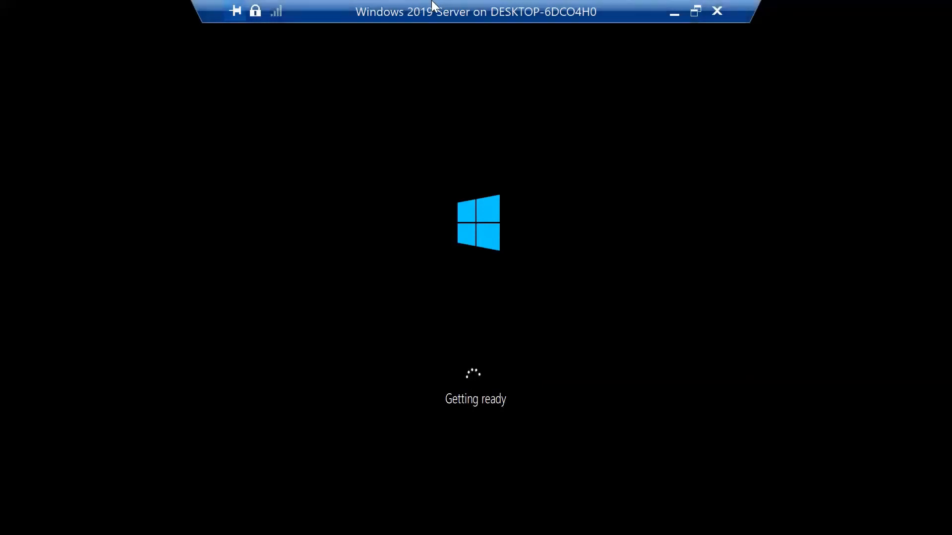
{"action": "left_click", "coordinate": [685, 17]}
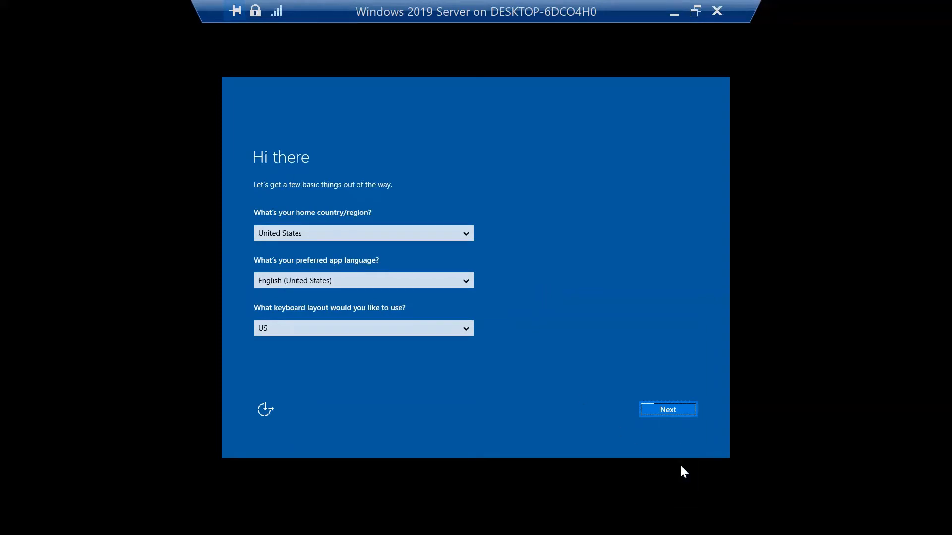
Accept default region settings and licence terms, then set and confirm the Administrator password.
{"action": "left_click", "coordinate": [660, 408]}
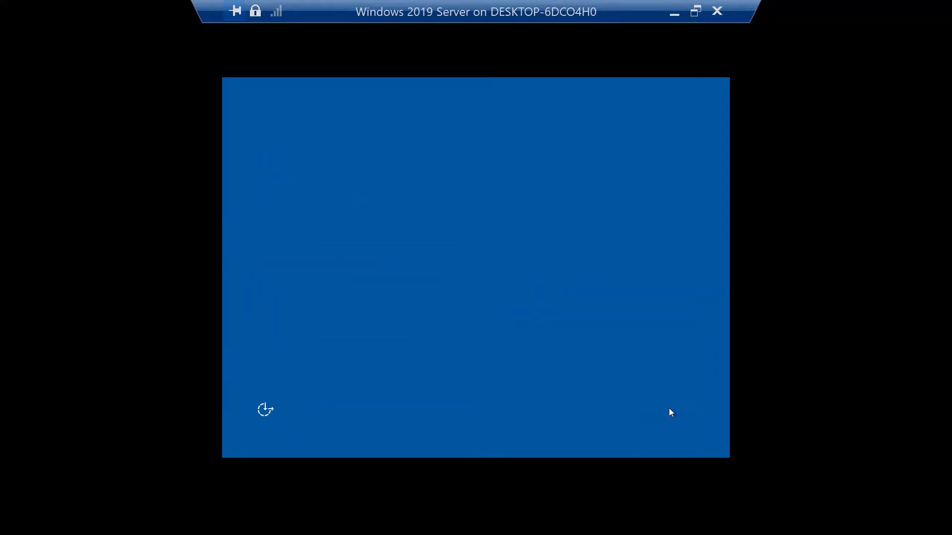
{"action": "left_click", "coordinate": [671, 409]}
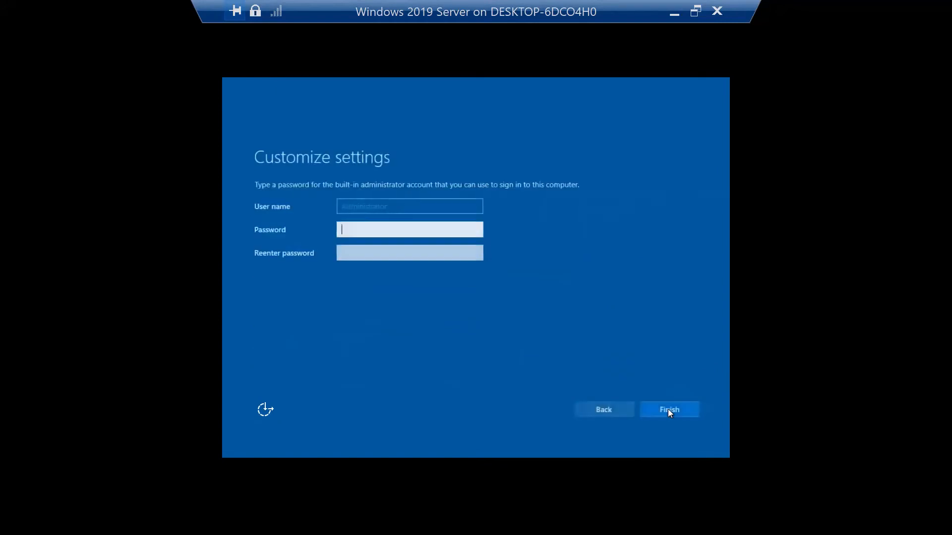
{"action": "left_click", "coordinate": [406, 229]}
{"action": "type", "text": "•••"}
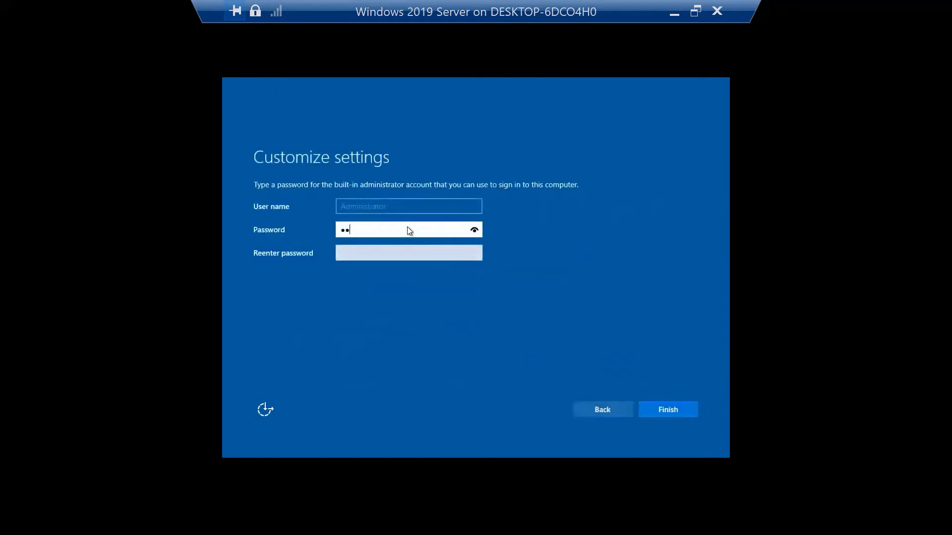
{"action": "type", "text": "••••"}
{"action": "key", "text": "Tab"}
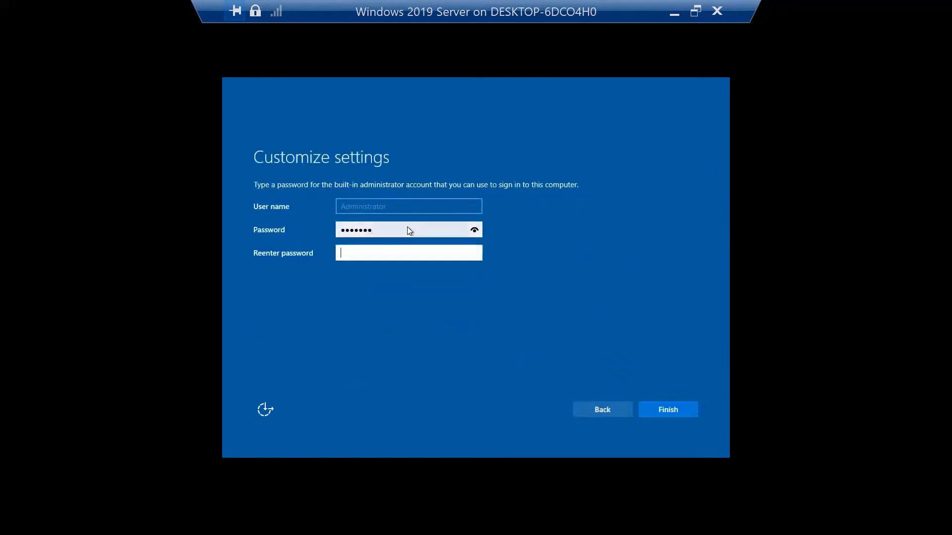
{"action": "type", "text": "•••••••"}
{"action": "left_click", "coordinate": [681, 417]}
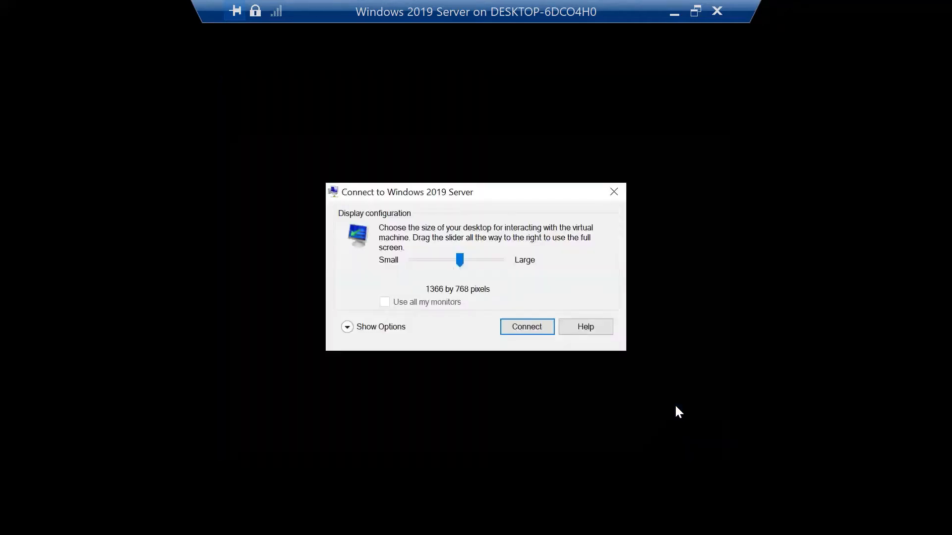
Connect at full-screen display size and sign in with the Administrator password.
{"action": "left_click_drag", "start_coordinate": [462, 265], "coordinate": [658, 301]}
{"action": "left_click", "coordinate": [536, 326]}
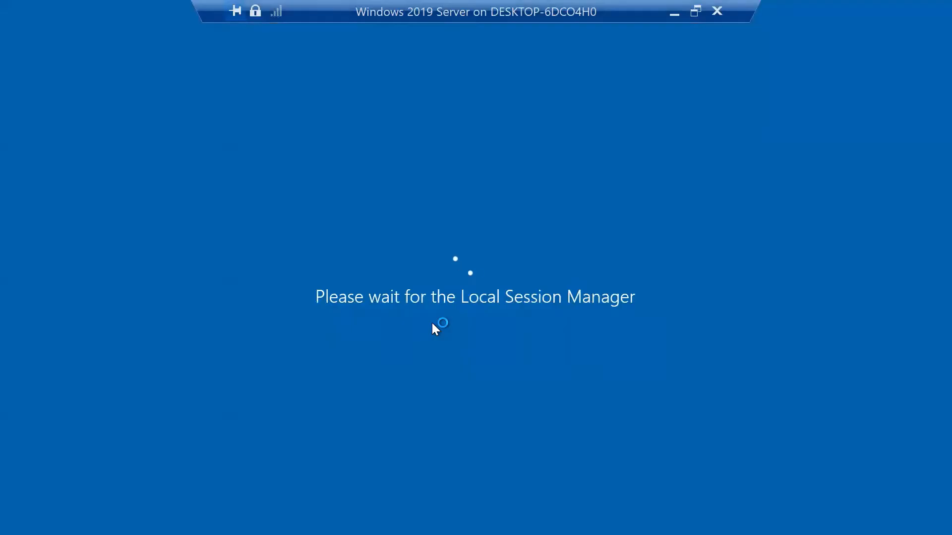
{"action": "type", "text": "•••••"}
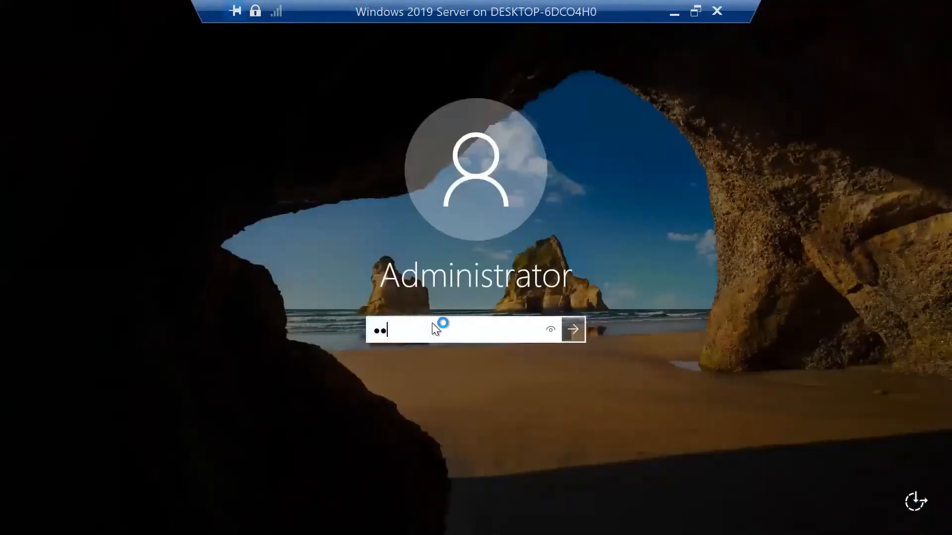
{"action": "type", "text": "••"}
{"action": "key", "text": "Return"}
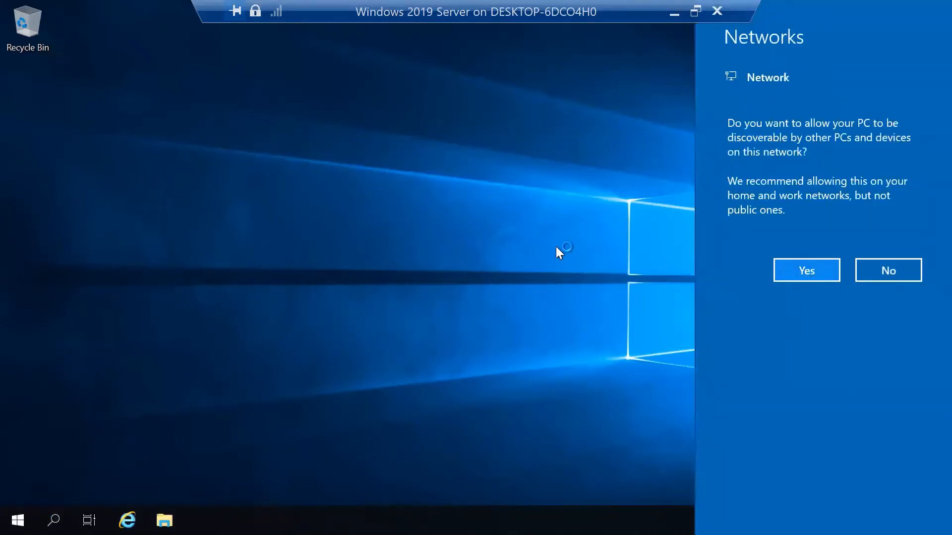
Dismiss the network prompt, rename the computer to Win2019-DC02 via sysdm.cpl, and close Server Manager.
{"action": "left_click", "coordinate": [54, 521]}
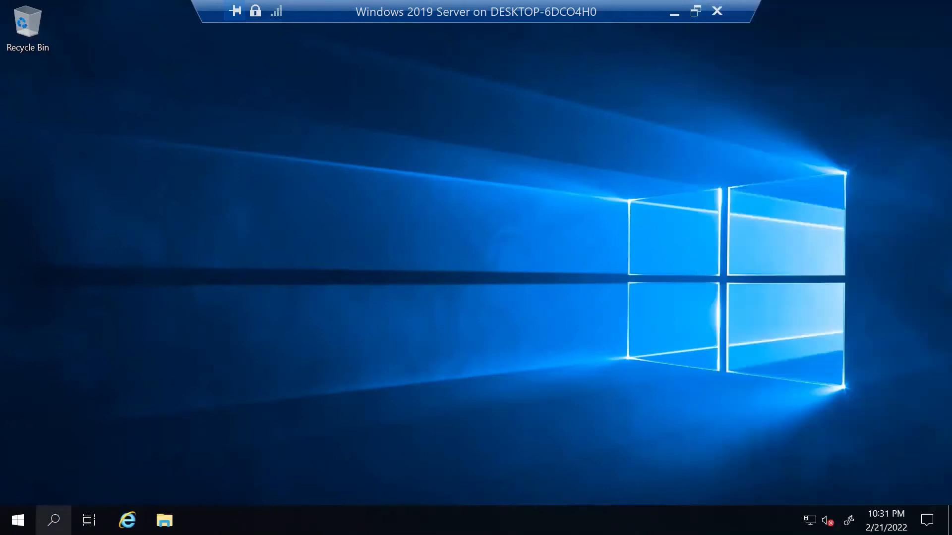
{"action": "key", "text": "super+r"}
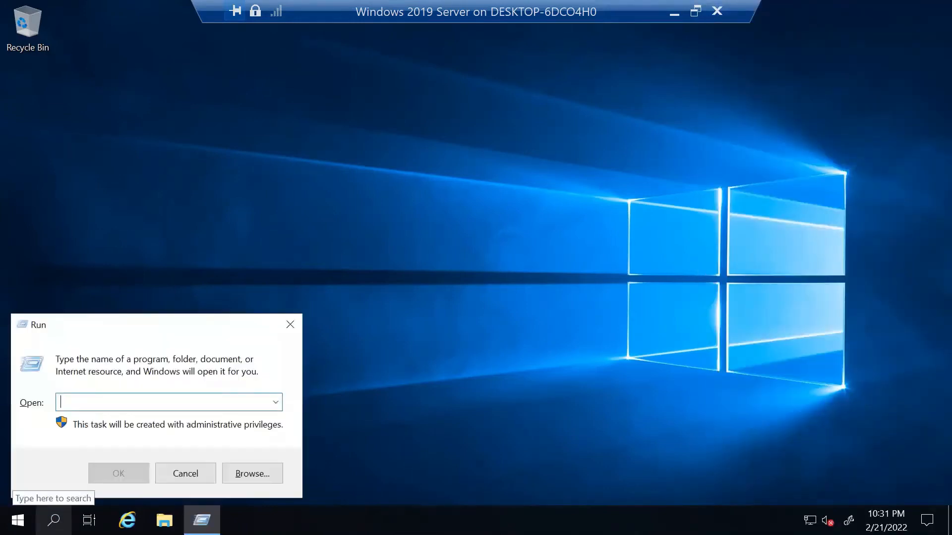
{"action": "type", "text": "sysdm.cpl"}
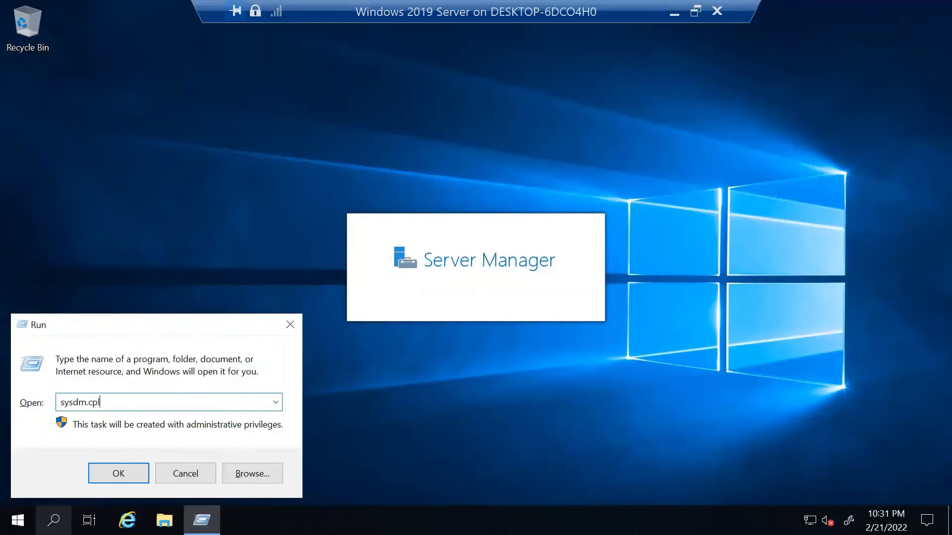
{"action": "key", "text": "Return"}
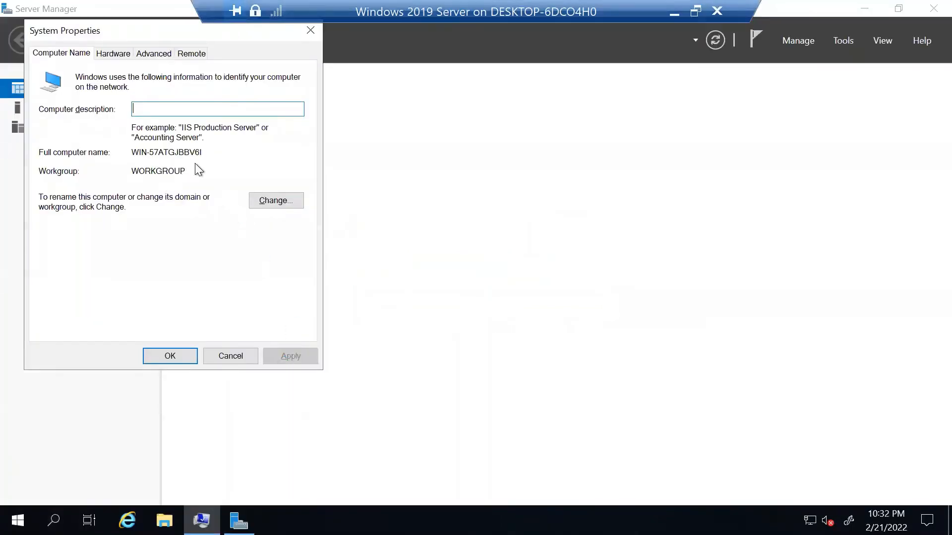
{"action": "left_click_drag", "start_coordinate": [204, 153], "coordinate": [108, 155]}
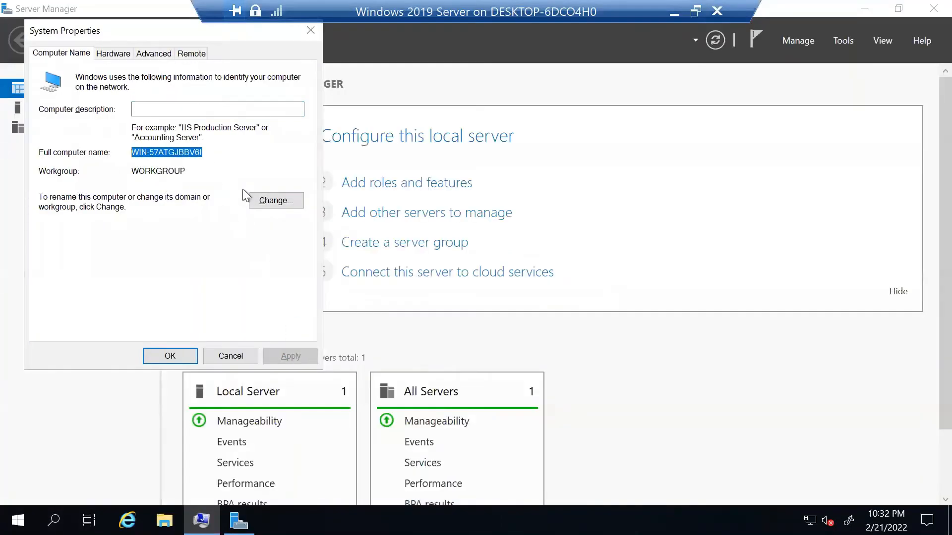
{"action": "left_click", "coordinate": [268, 201]}
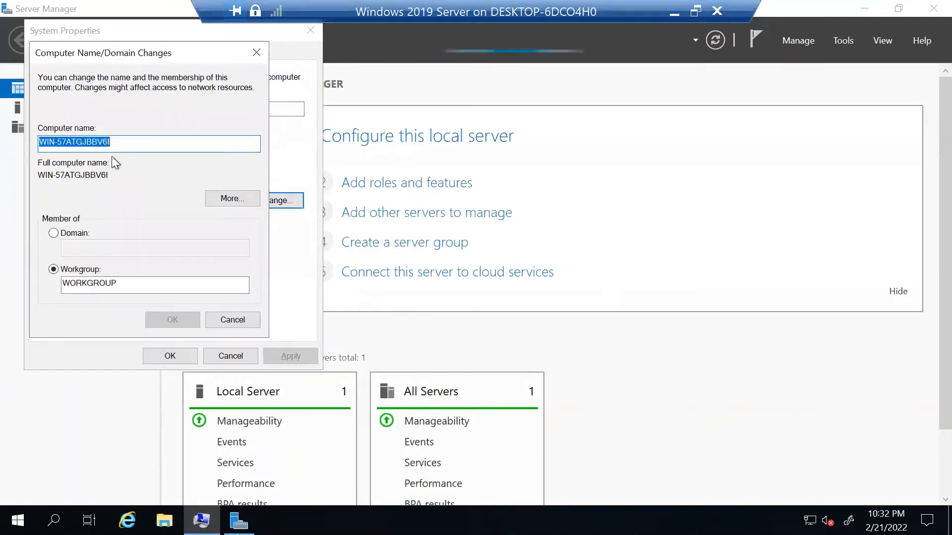
{"action": "type", "text": "Win20"}
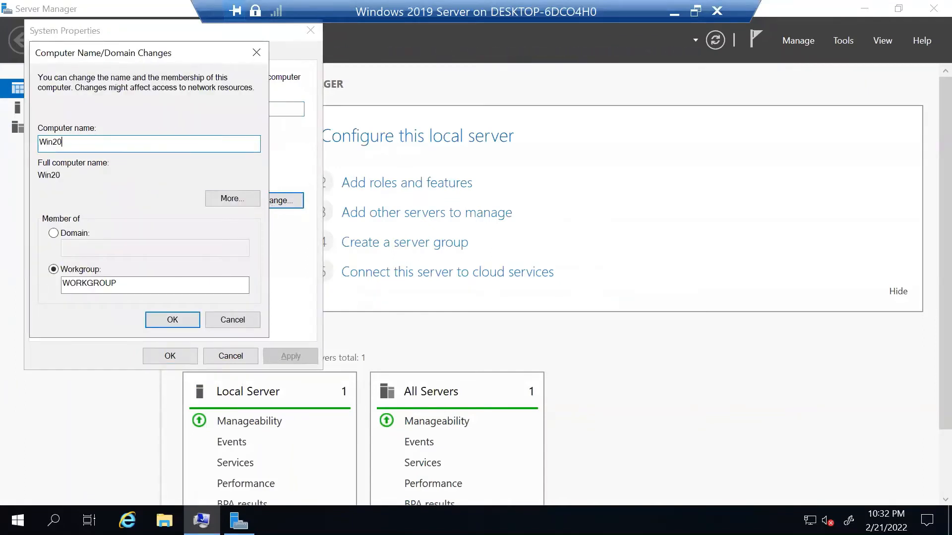
{"action": "type", "text": "19-DC02"}
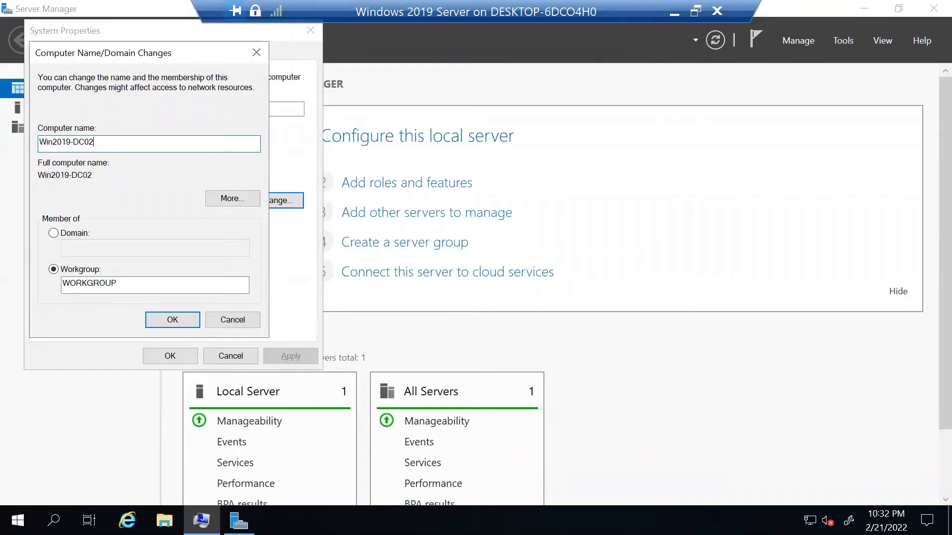
{"action": "left_click", "coordinate": [168, 320]}
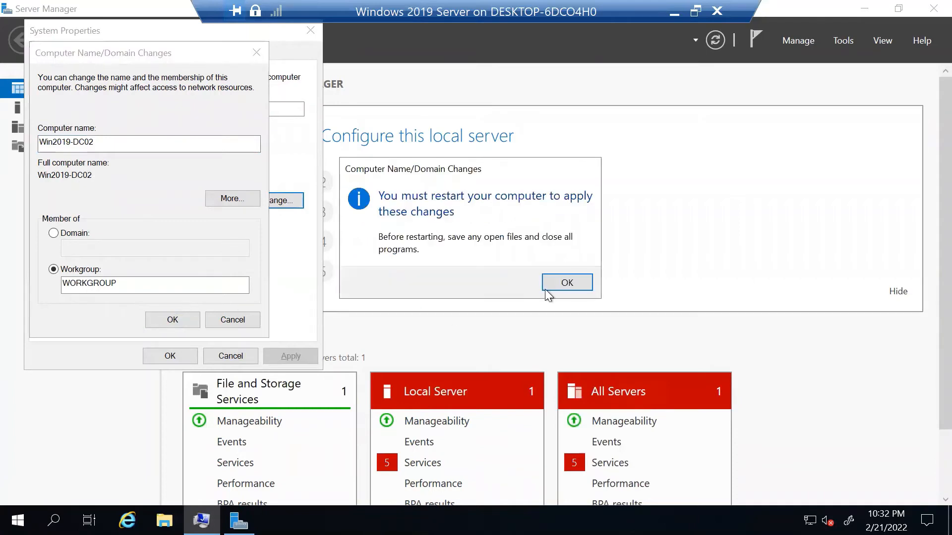
{"action": "left_click", "coordinate": [545, 290]}
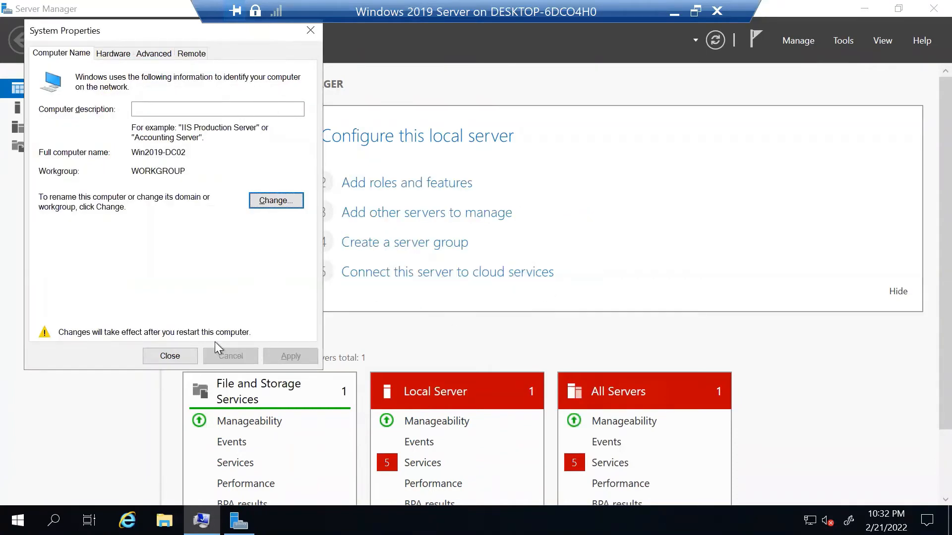
{"action": "left_click", "coordinate": [193, 350]}
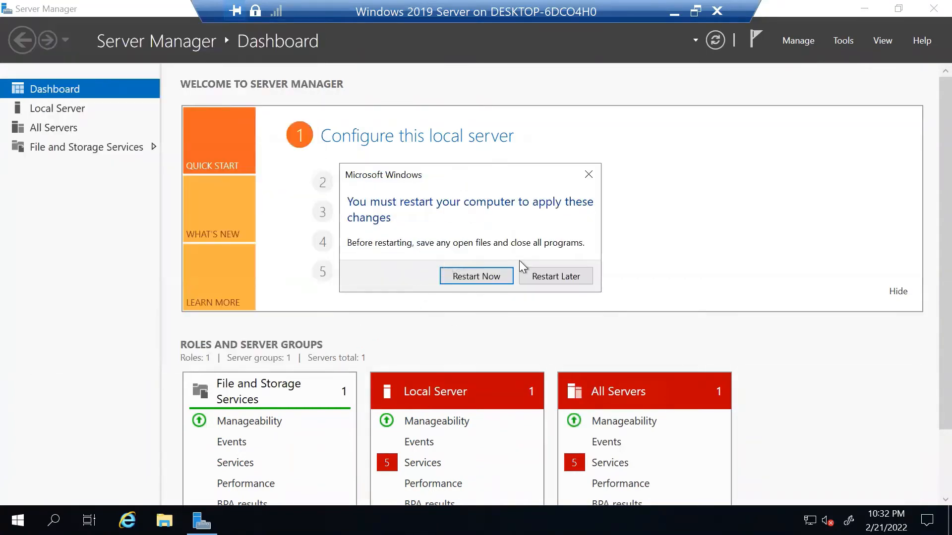
{"action": "left_click", "coordinate": [925, 13]}
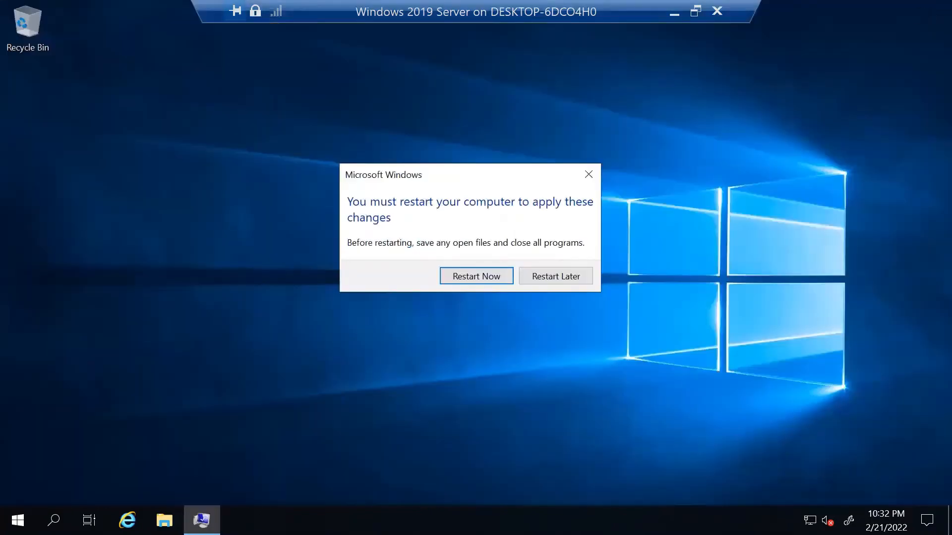
Open Network Connections with ncpa.cpl, correcting the mistyped ncpl.cpl.
{"action": "key", "text": "super+r"}
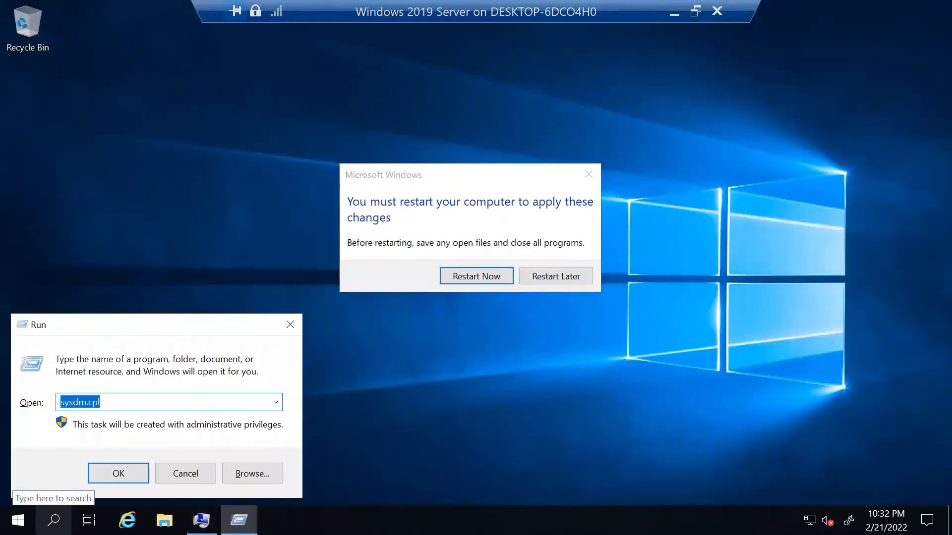
{"action": "type", "text": "ncpl"}
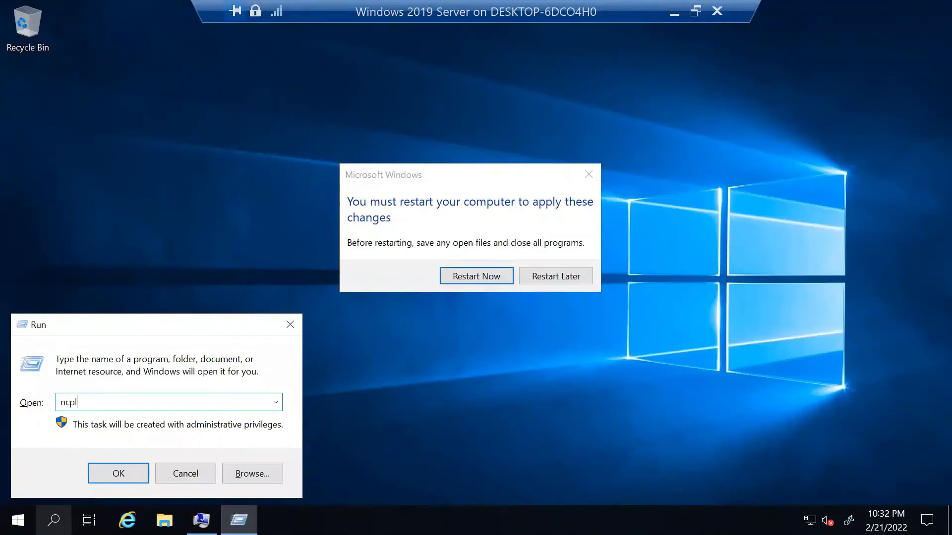
{"action": "type", "text": ".cpl"}
{"action": "key", "text": "Return"}
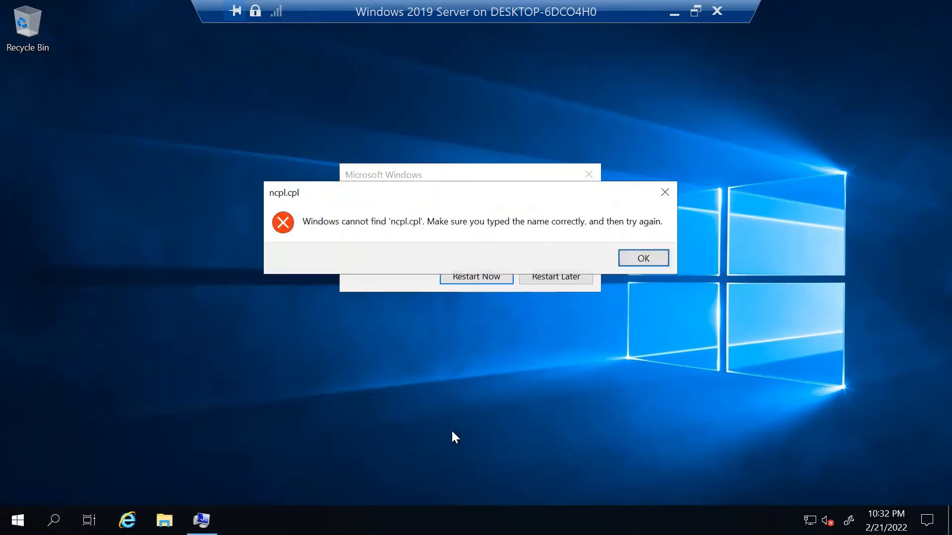
{"action": "left_click", "coordinate": [643, 257]}
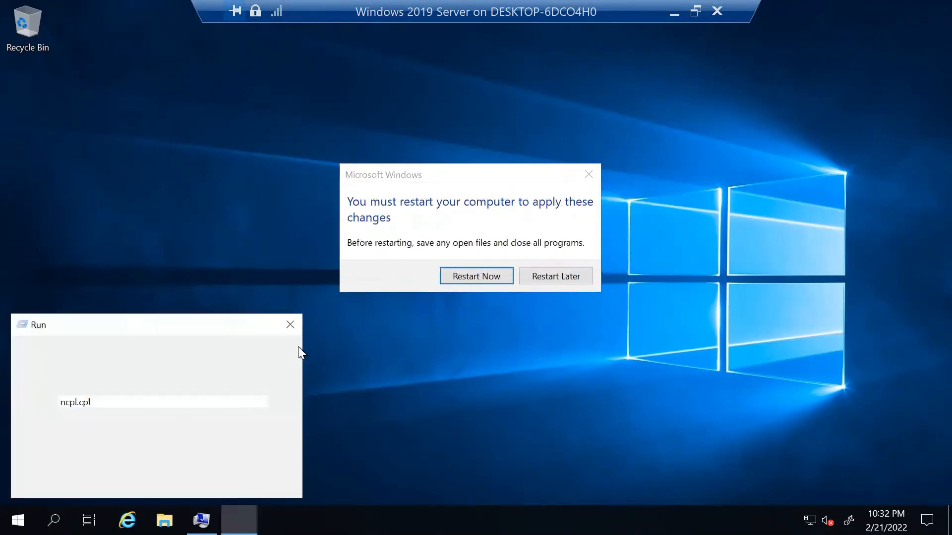
{"action": "left_click", "coordinate": [79, 403]}
{"action": "key", "text": "BackSpace"}
{"action": "type", "text": "a"}
{"action": "key", "text": "Return"}
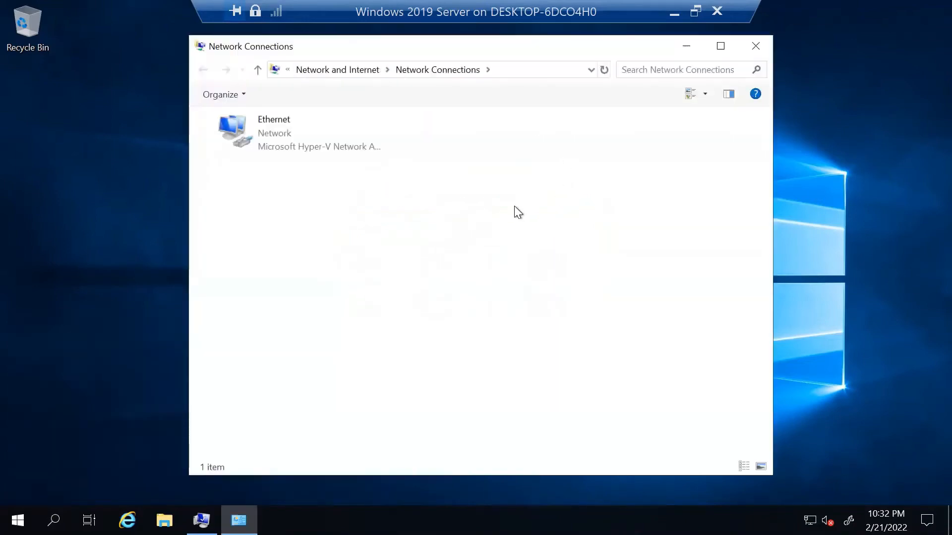
Give Ethernet static IPv4 192.168.3.201, gateway 192.168.3.1, DNS 192.168.3.200 and 192.168.3.1.
{"action": "left_click", "coordinate": [262, 137]}
{"action": "right_click", "coordinate": [261, 135]}
{"action": "left_click", "coordinate": [187, 279]}
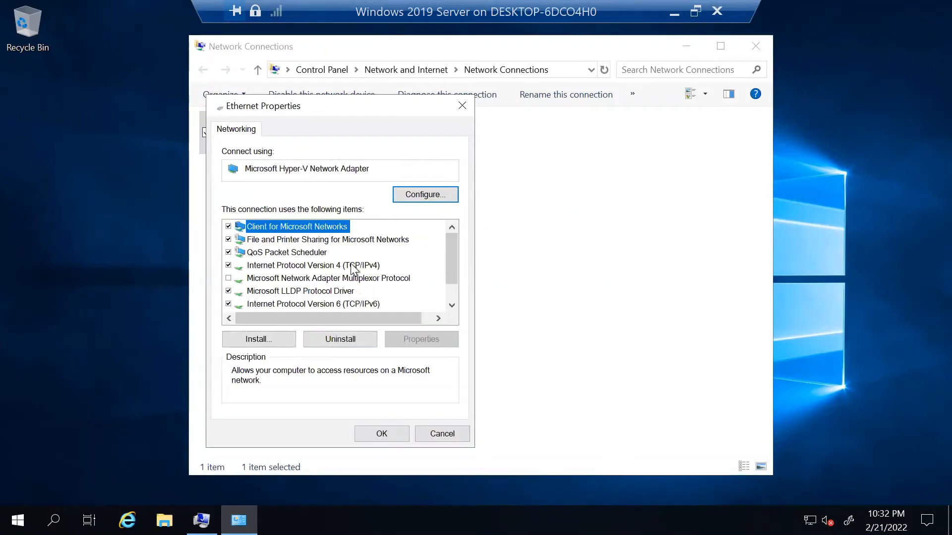
{"action": "left_click", "coordinate": [313, 265]}
{"action": "left_click", "coordinate": [421, 337]}
{"action": "left_click", "coordinate": [362, 267]}
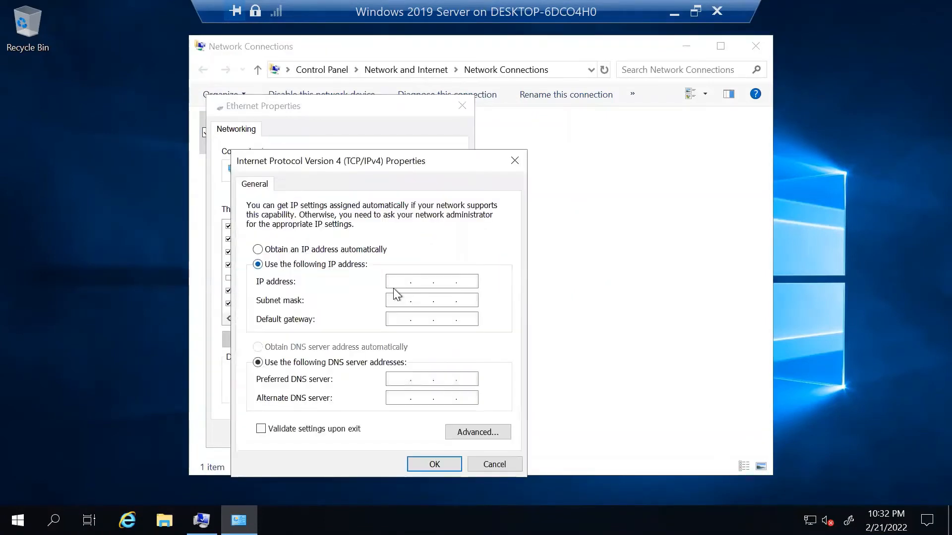
{"action": "left_click", "coordinate": [396, 284]}
{"action": "type", "text": "192.168.3.201"}
{"action": "left_click", "coordinate": [397, 300]}
{"action": "type", "text": "192.1"}
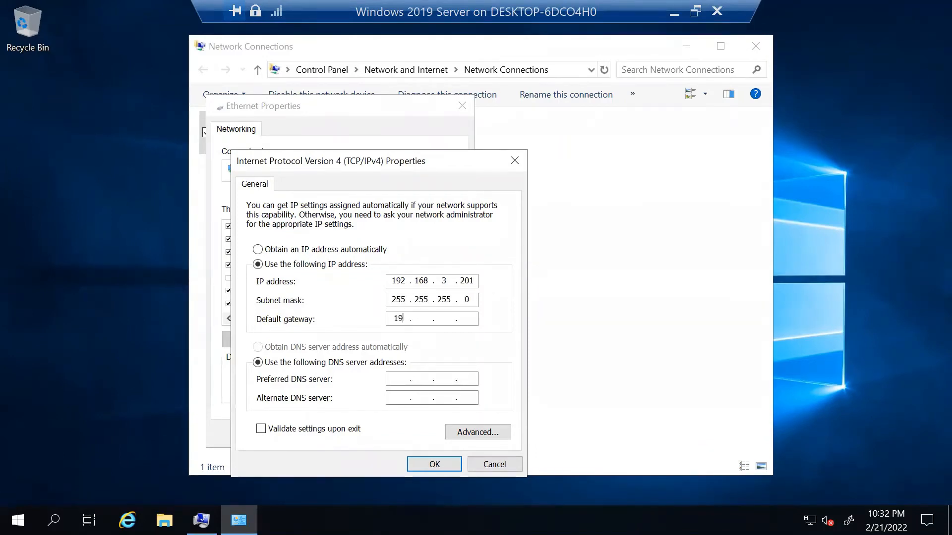
{"action": "type", "text": "68.3.1"}
{"action": "left_click", "coordinate": [392, 377]}
{"action": "type", "text": "192 . 168 . 3 . "}
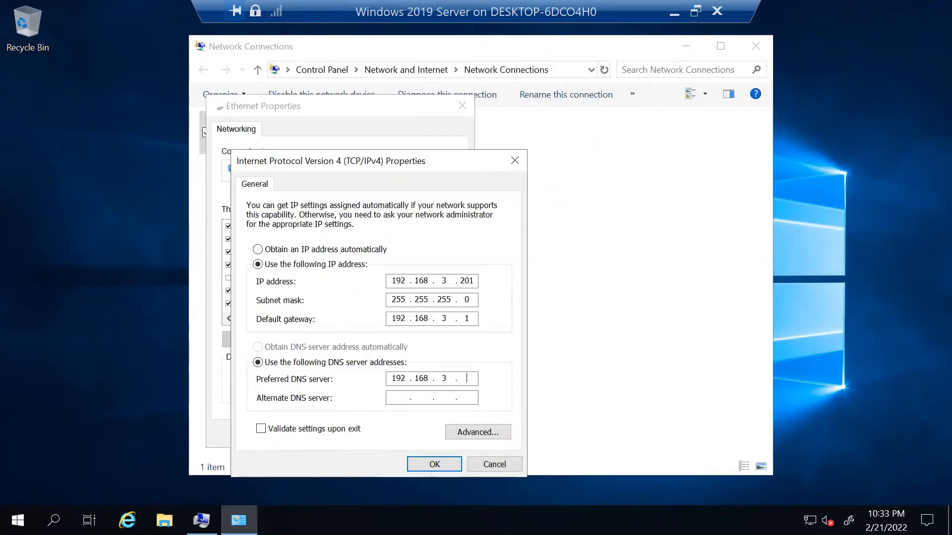
{"action": "type", "text": "200"}
{"action": "left_click", "coordinate": [396, 395]}
{"action": "type", "text": "192.168.3.1"}
{"action": "left_click", "coordinate": [435, 461]}
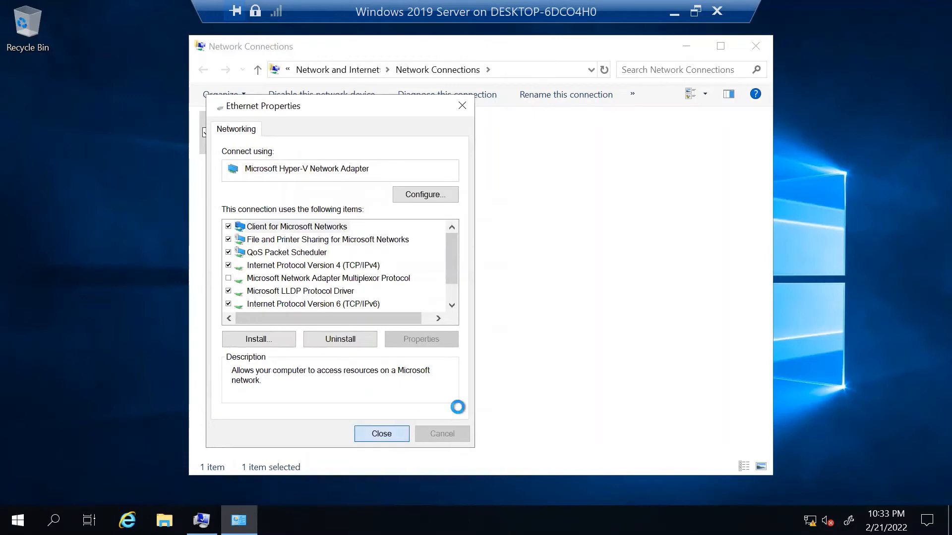
Close the adapter and Network Connections windows and restart the server now.
{"action": "left_click", "coordinate": [382, 434]}
{"action": "left_click", "coordinate": [756, 45]}
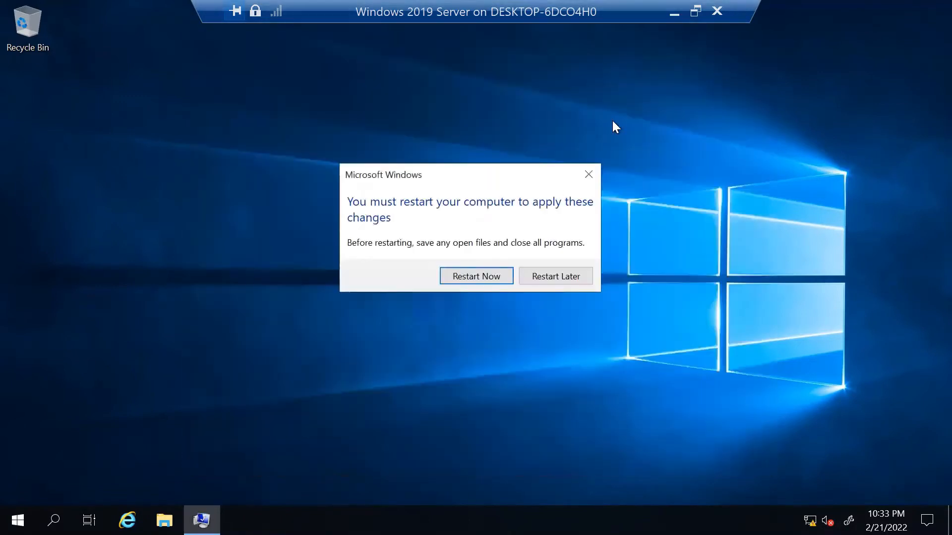
{"action": "left_click", "coordinate": [471, 276]}
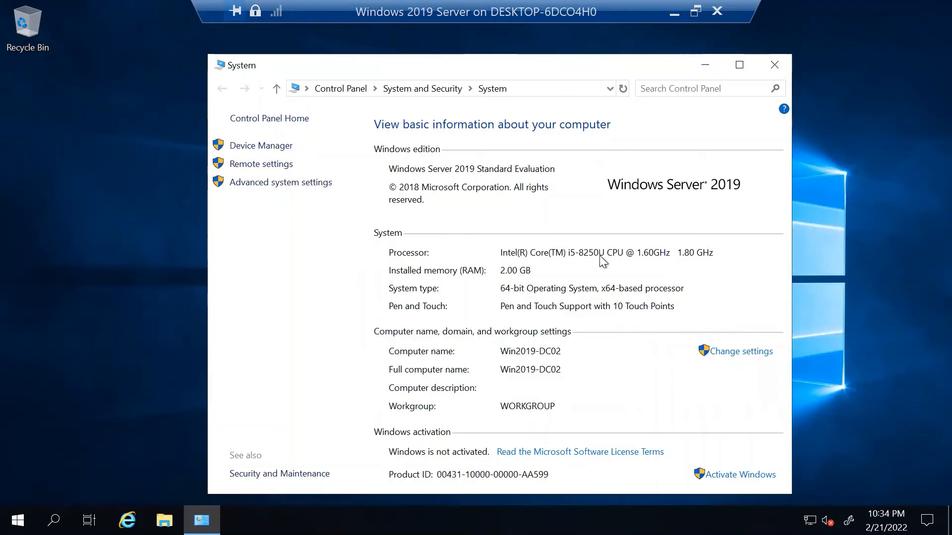
Ping 192.168.3.200 from an administrator Command Prompt, then close it and the System window.
{"action": "left_click", "coordinate": [54, 520]}
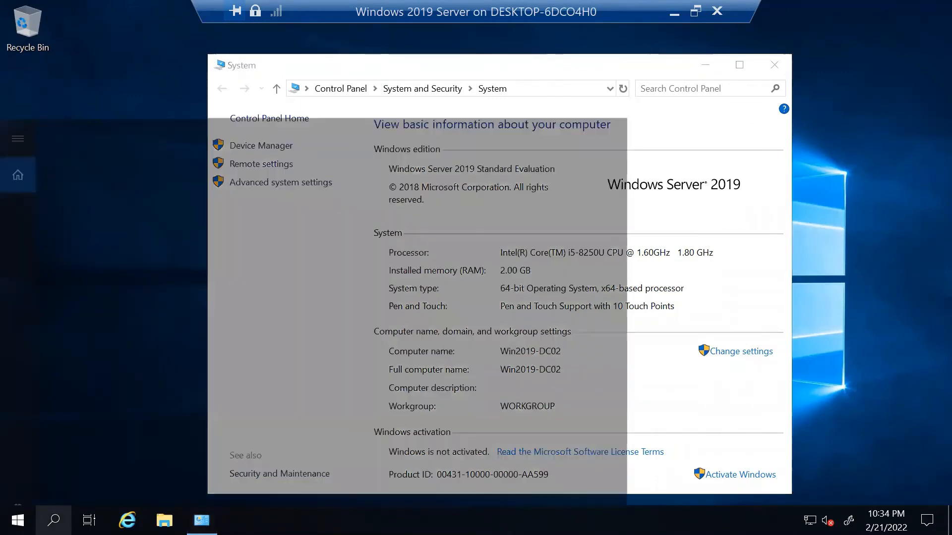
{"action": "type", "text": "cmd"}
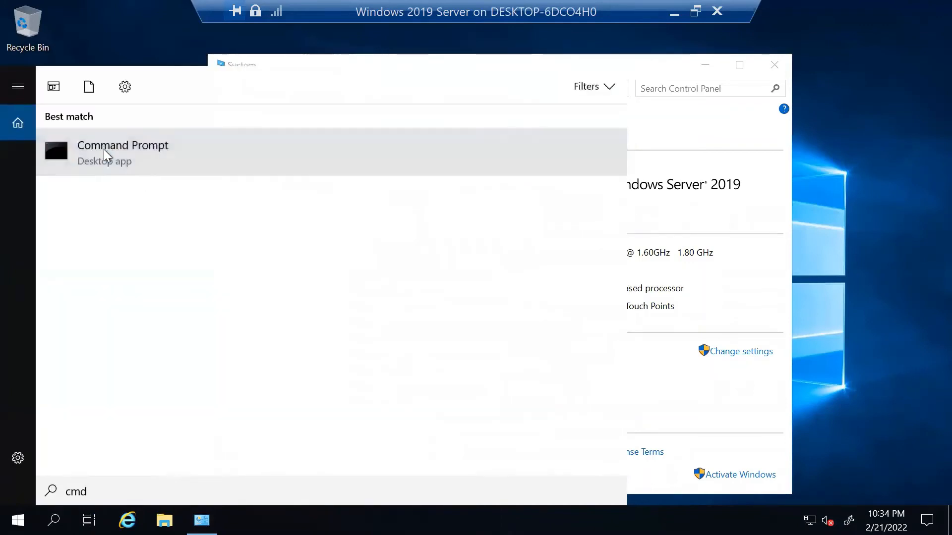
{"action": "right_click", "coordinate": [103, 150]}
{"action": "left_click", "coordinate": [150, 164]}
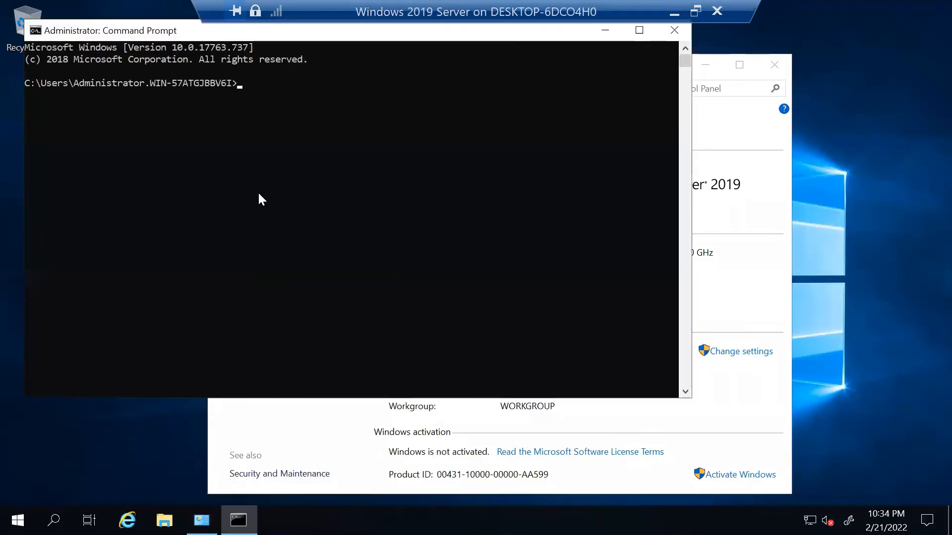
{"action": "type", "text": "ping 192.168.3.200"}
{"action": "key", "text": "Return"}
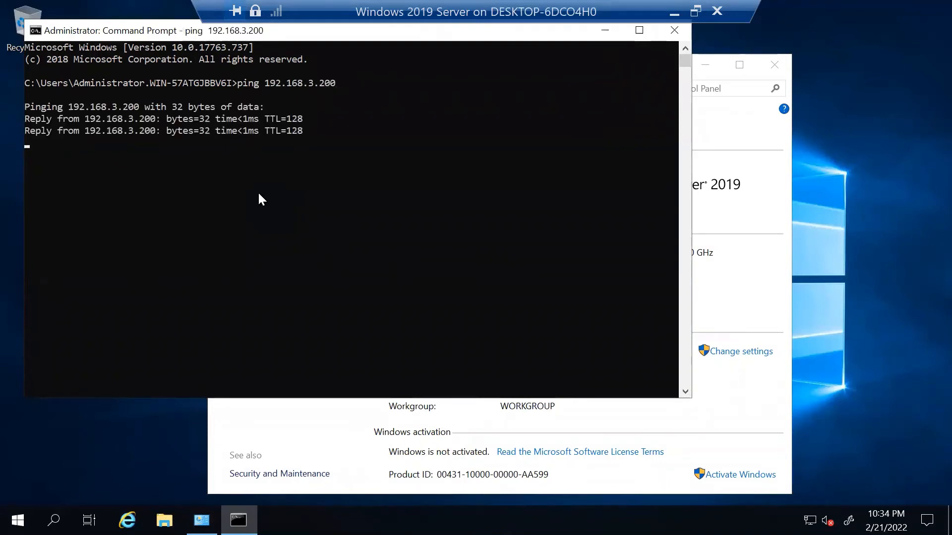
{"action": "left_click", "coordinate": [672, 33]}
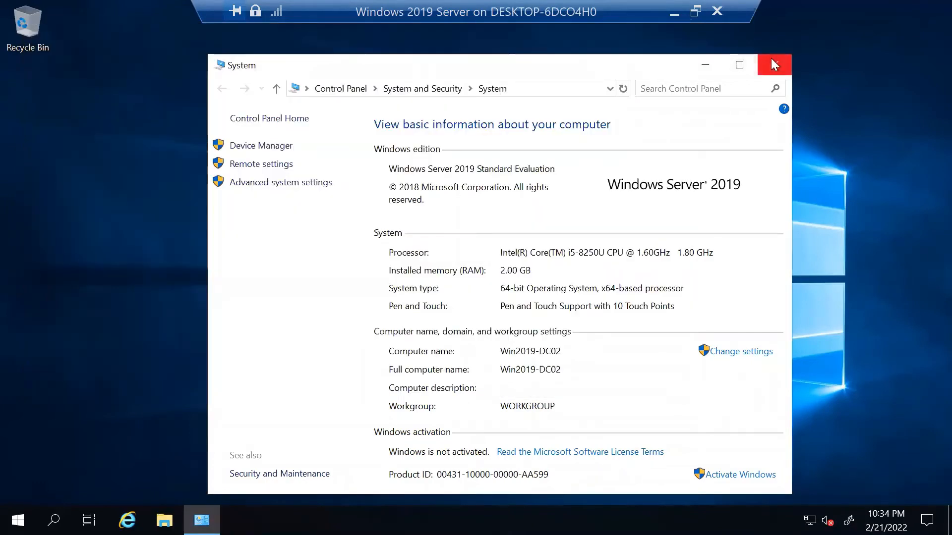
{"action": "left_click", "coordinate": [772, 62]}
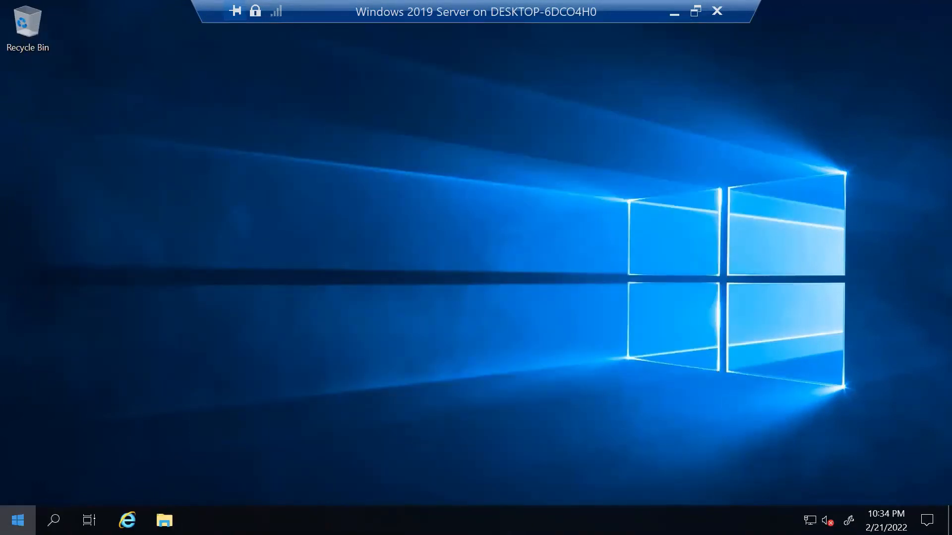
Start Add Roles and Features from Server Manager, keeping role-based installation on Win2019-DC02.
{"action": "left_click", "coordinate": [17, 520]}
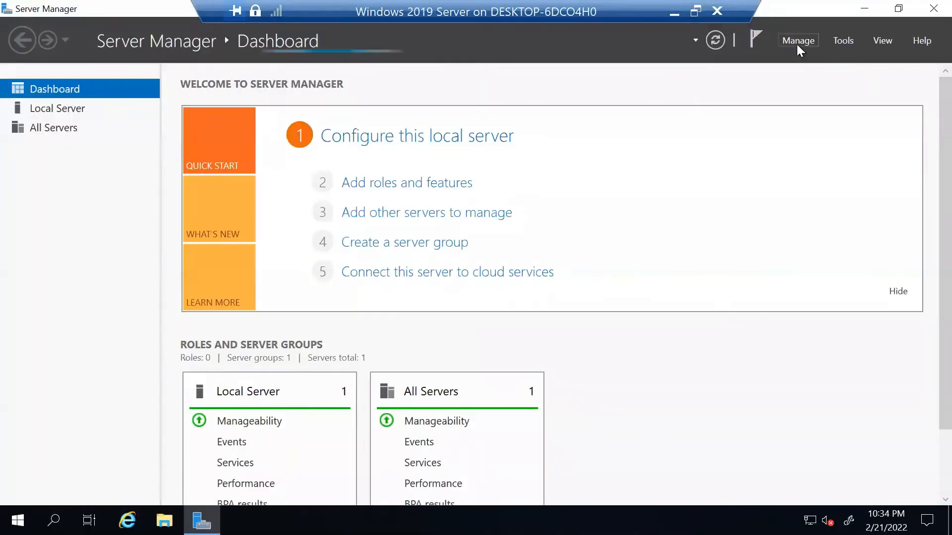
{"action": "left_click", "coordinate": [798, 44]}
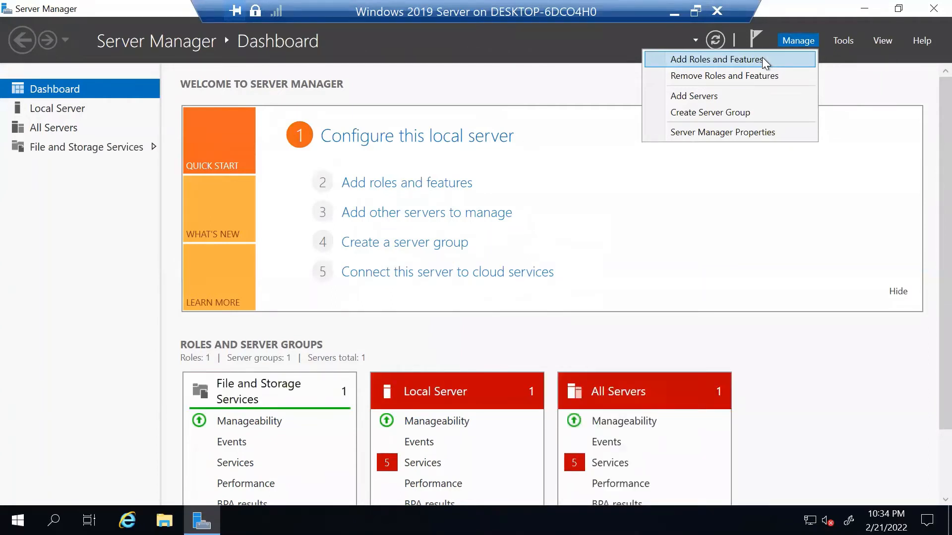
{"action": "left_click", "coordinate": [764, 60]}
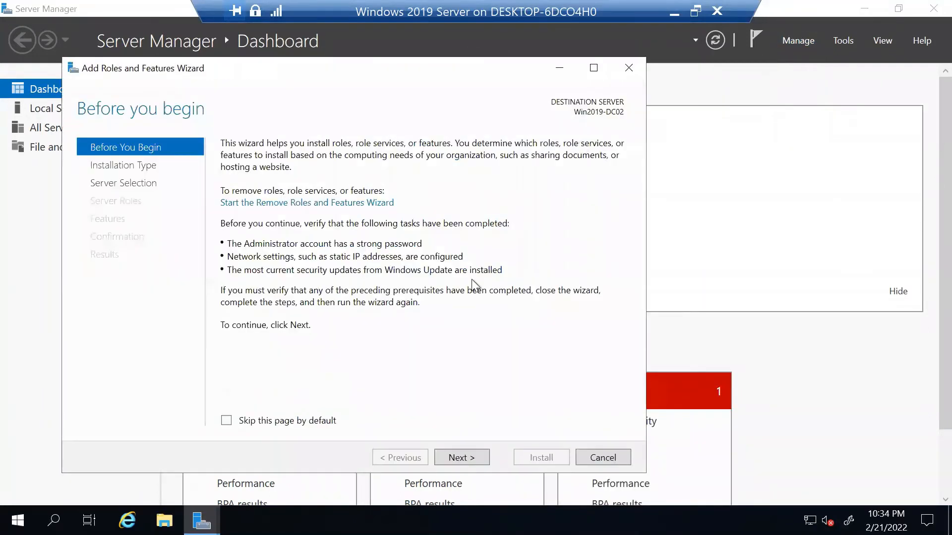
{"action": "left_click", "coordinate": [456, 457]}
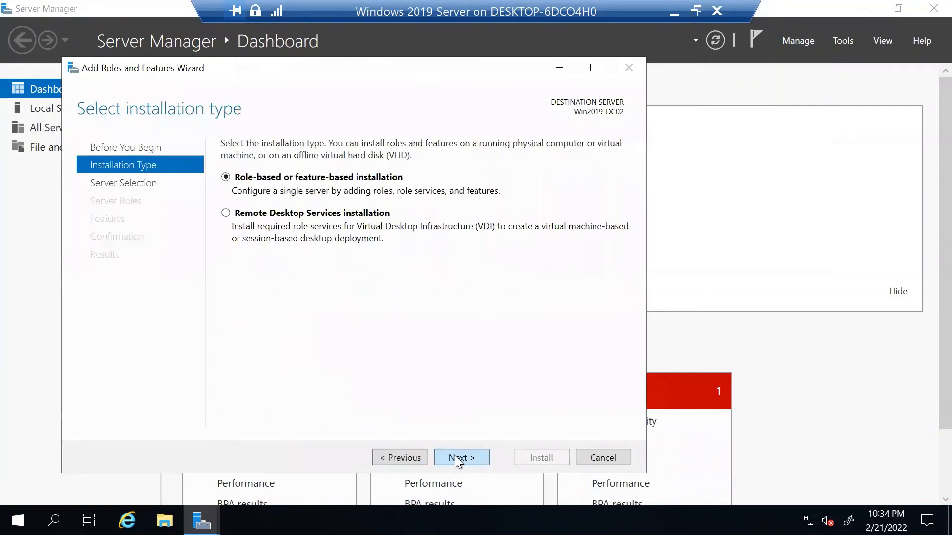
{"action": "left_click", "coordinate": [459, 459]}
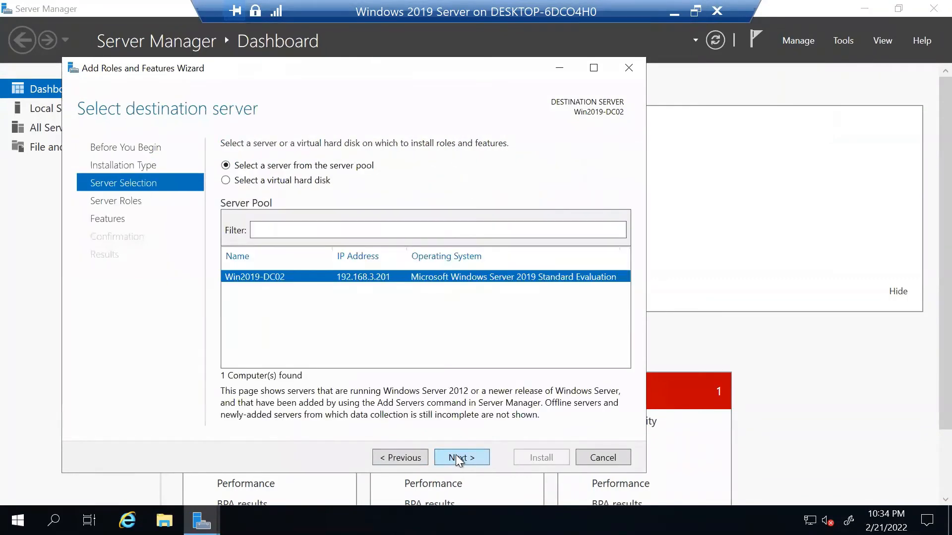
{"action": "left_click", "coordinate": [457, 458]}
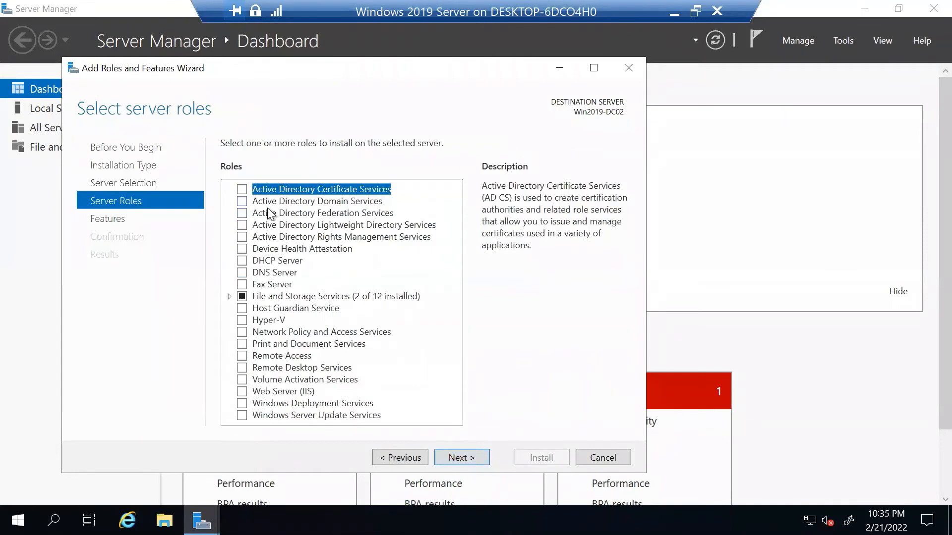
Install Active Directory Domain Services and DNS Server with required features, then return to the host.
{"action": "left_click", "coordinate": [242, 201]}
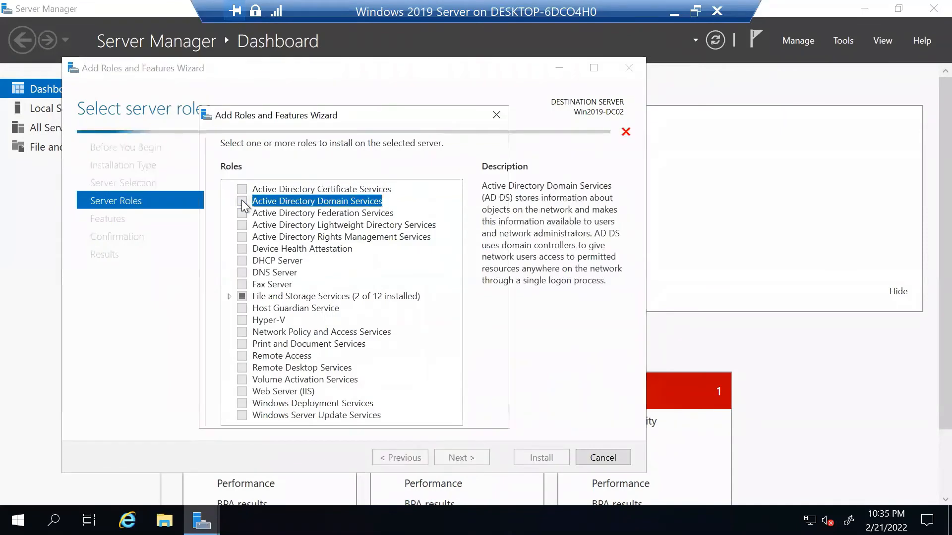
{"action": "left_click", "coordinate": [385, 400]}
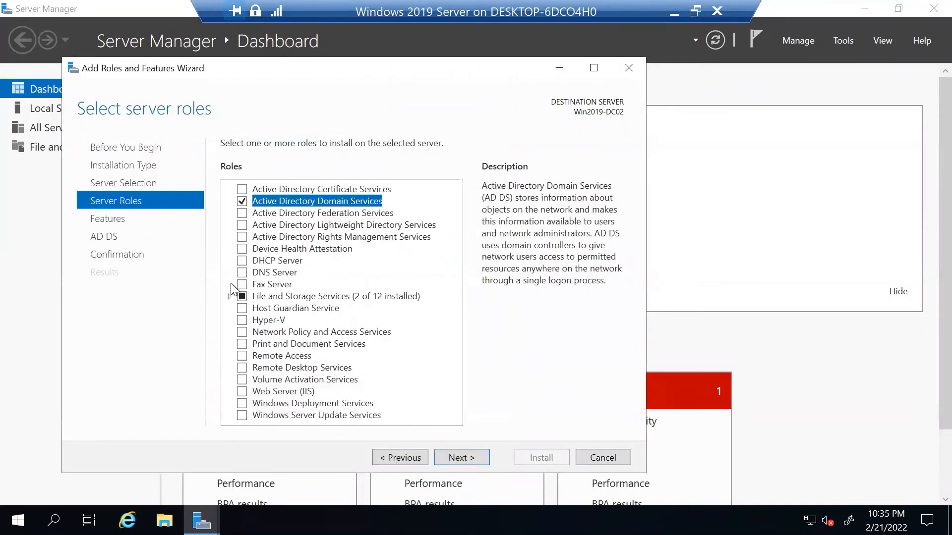
{"action": "left_click", "coordinate": [242, 272]}
{"action": "left_click", "coordinate": [398, 389]}
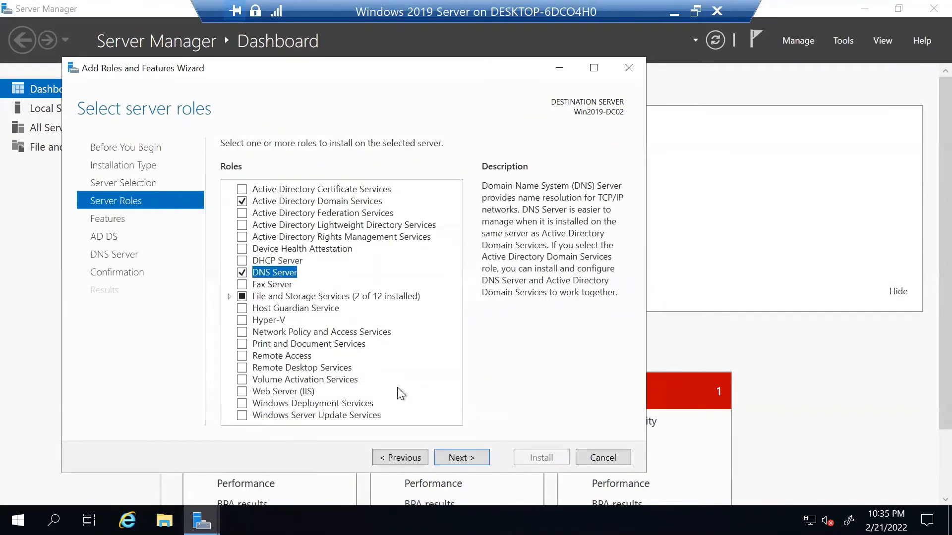
{"action": "left_click", "coordinate": [371, 202]}
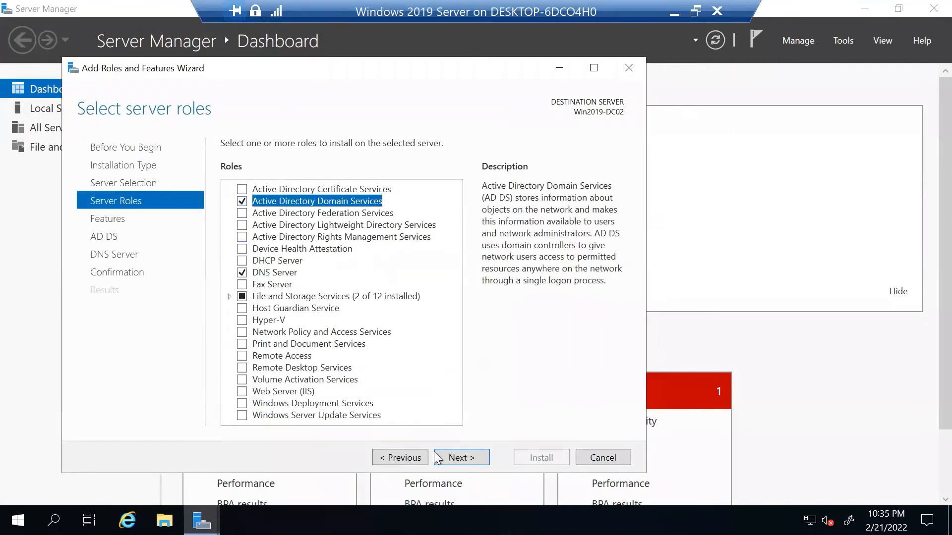
{"action": "left_click", "coordinate": [461, 457]}
{"action": "left_click", "coordinate": [461, 457]}
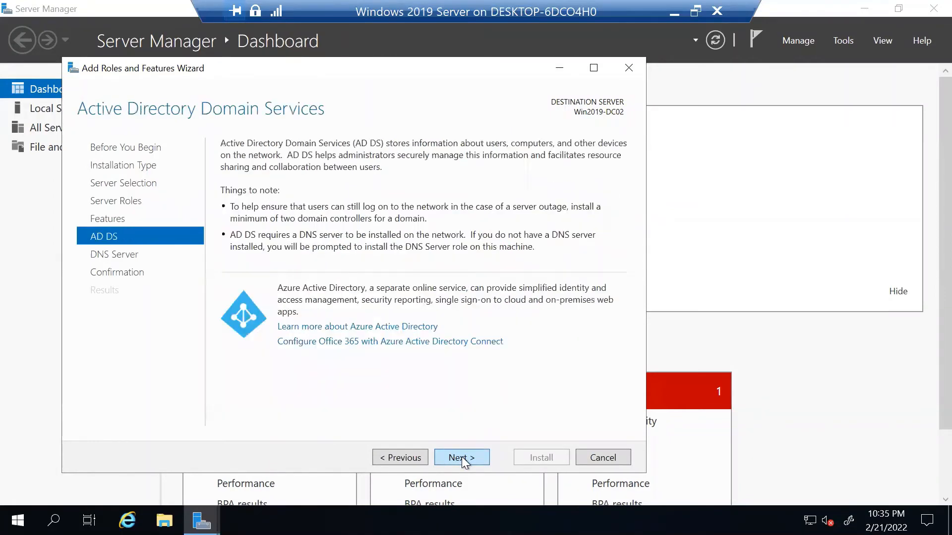
{"action": "left_click", "coordinate": [461, 457]}
{"action": "left_click", "coordinate": [461, 457]}
{"action": "left_click", "coordinate": [543, 460]}
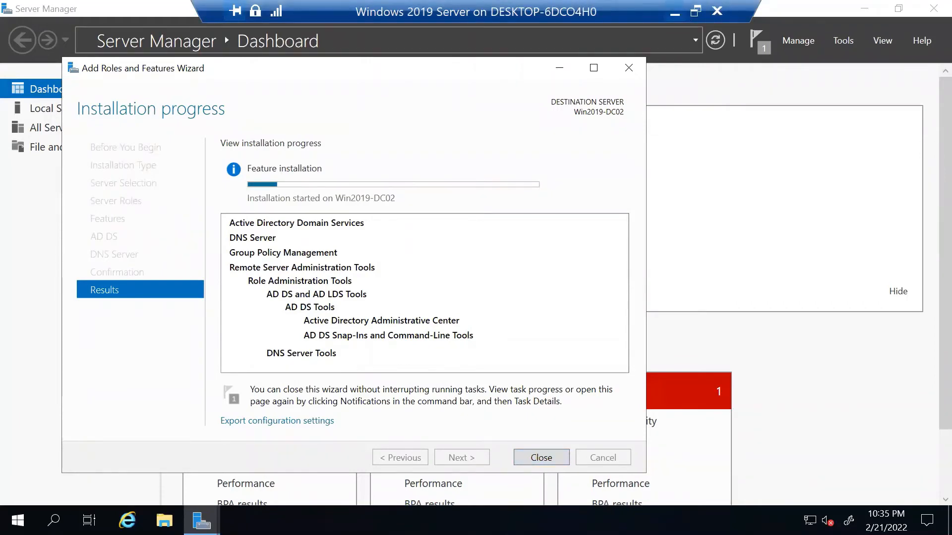
{"action": "left_click", "coordinate": [675, 15]}
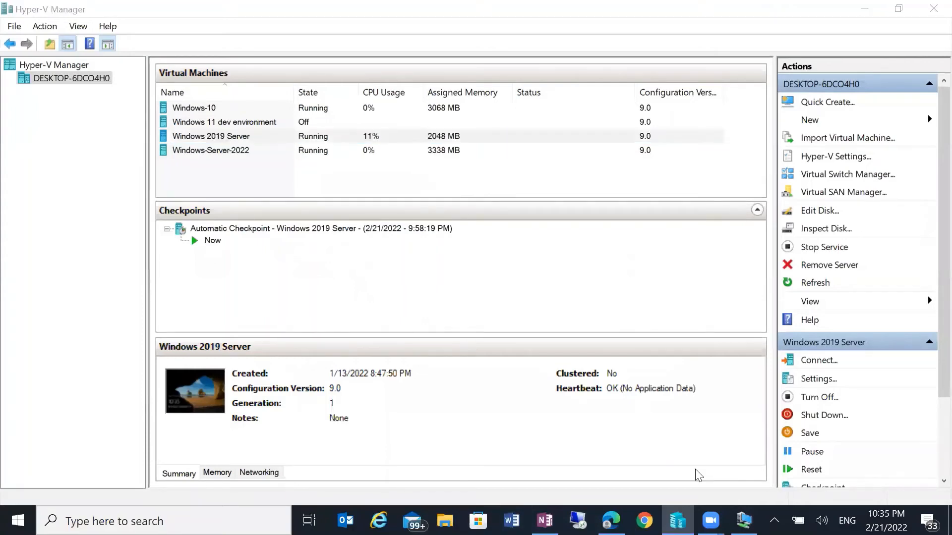
Minimize Hyper-V Manager and restore the Windows 2019 Server VM session from the taskbar.
{"action": "left_click", "coordinate": [864, 9]}
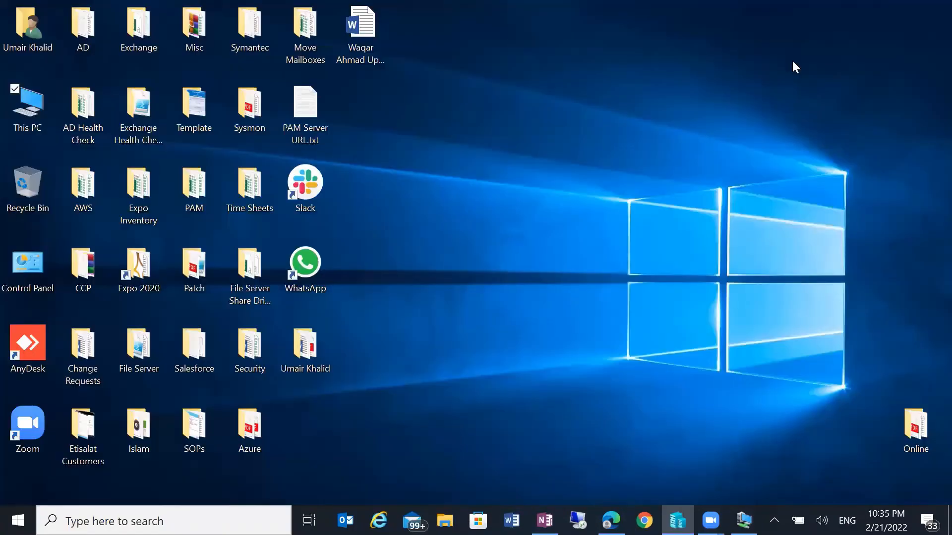
{"action": "left_click", "coordinate": [744, 521]}
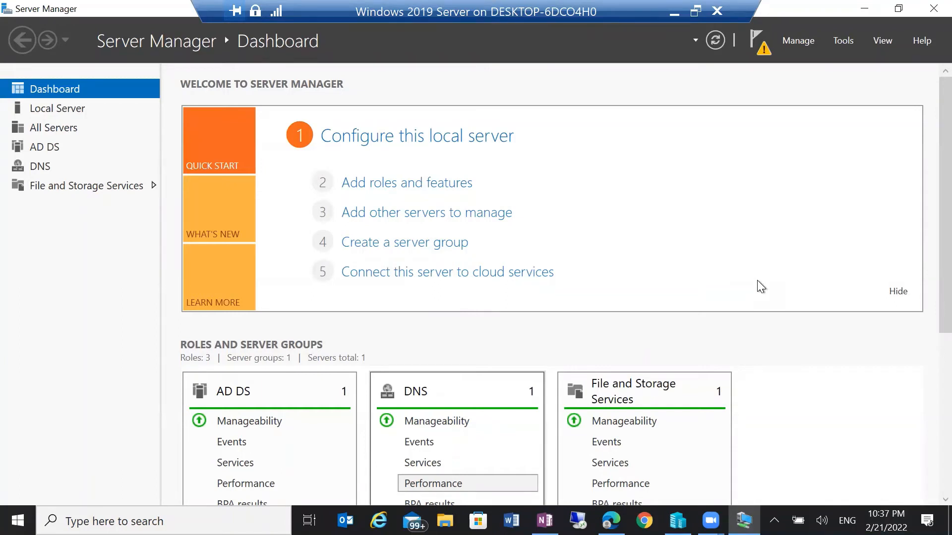
Launch 'Promote this server to a domain controller' from the Server Manager notifications.
{"action": "left_click", "coordinate": [764, 50]}
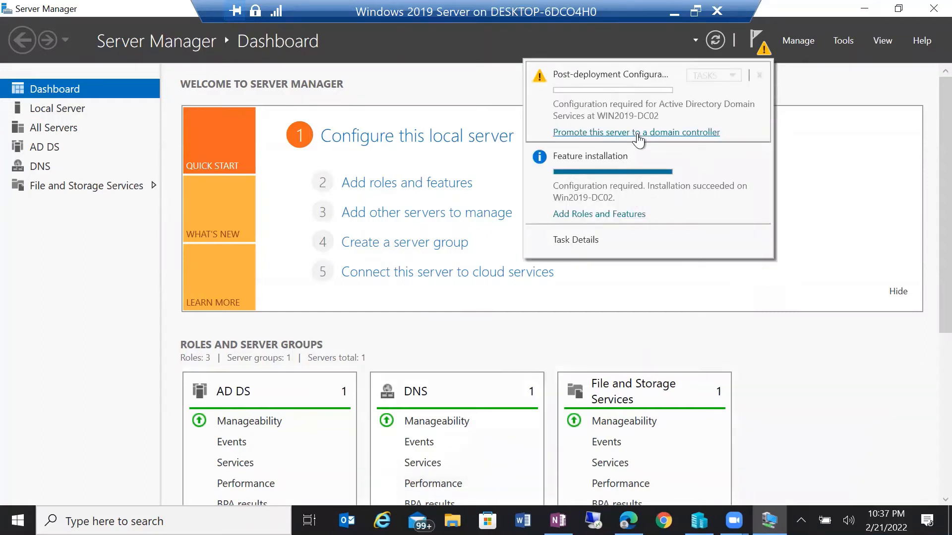
{"action": "left_click", "coordinate": [637, 133]}
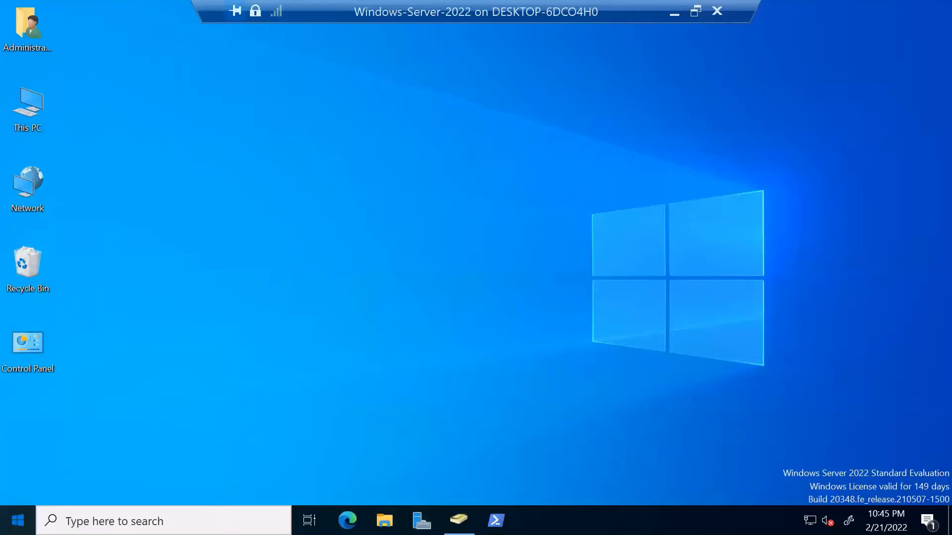
Open Active Directory Users and Computers on Windows-Server-2022 and refresh the Domain Controllers list.
{"action": "left_click", "coordinate": [18, 521]}
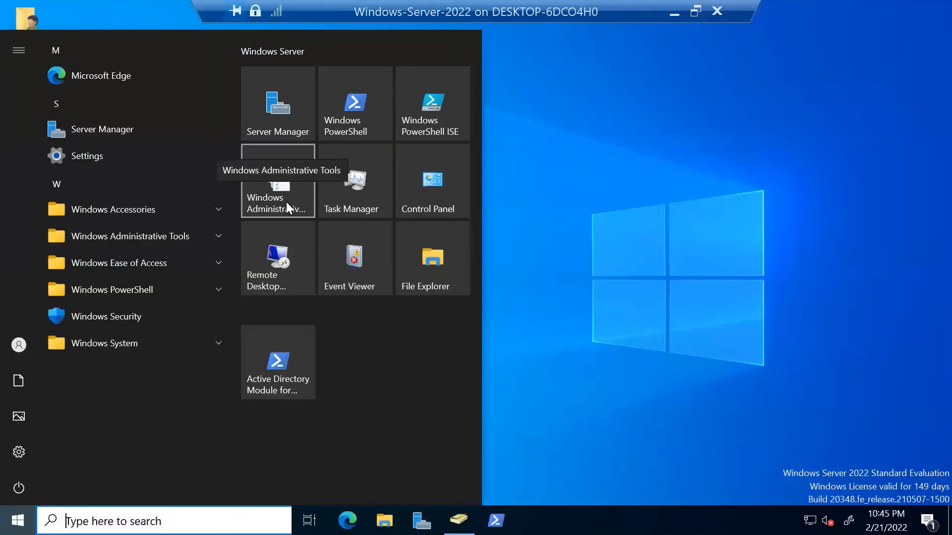
{"action": "left_click", "coordinate": [459, 520]}
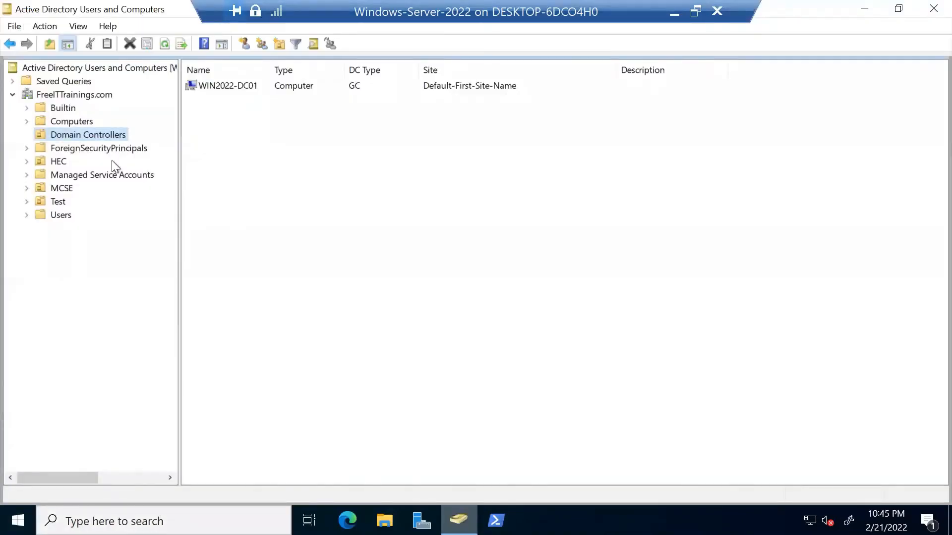
{"action": "right_click", "coordinate": [242, 148]}
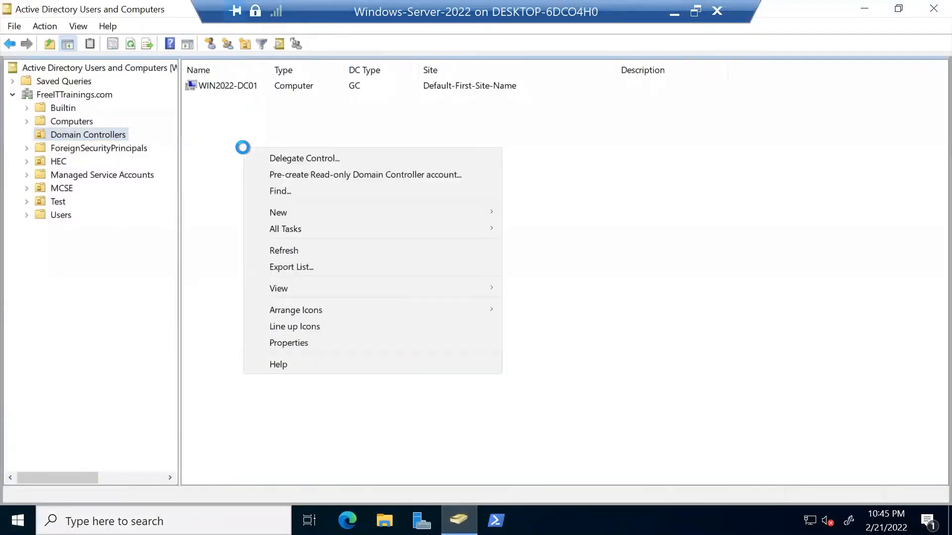
{"action": "left_click", "coordinate": [308, 250]}
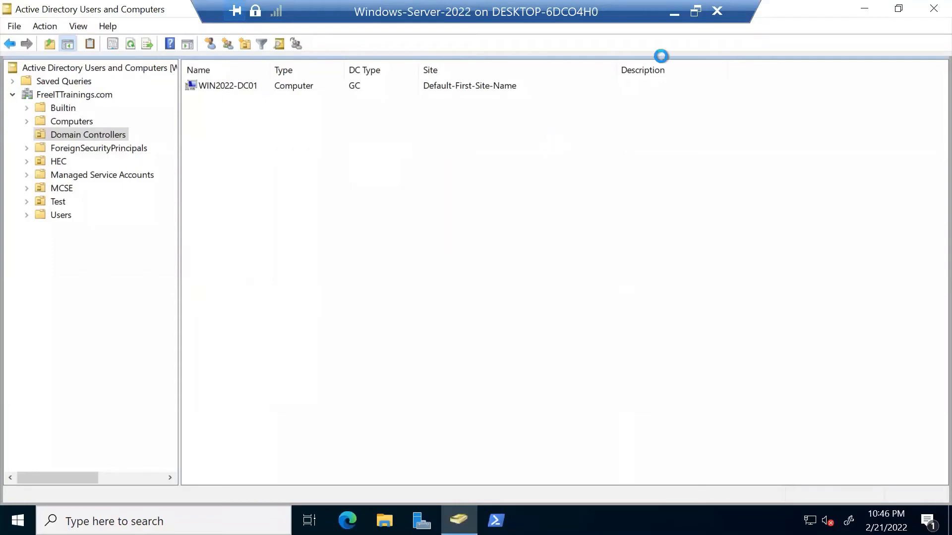
Connect to the Windows 2019 Server VM and maximize its session window.
{"action": "left_click", "coordinate": [677, 13]}
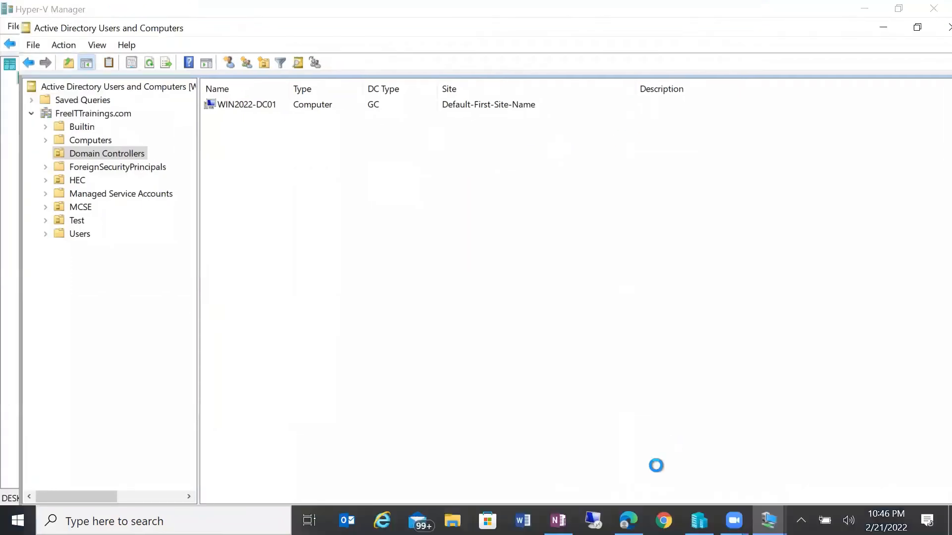
{"action": "right_click", "coordinate": [224, 132]}
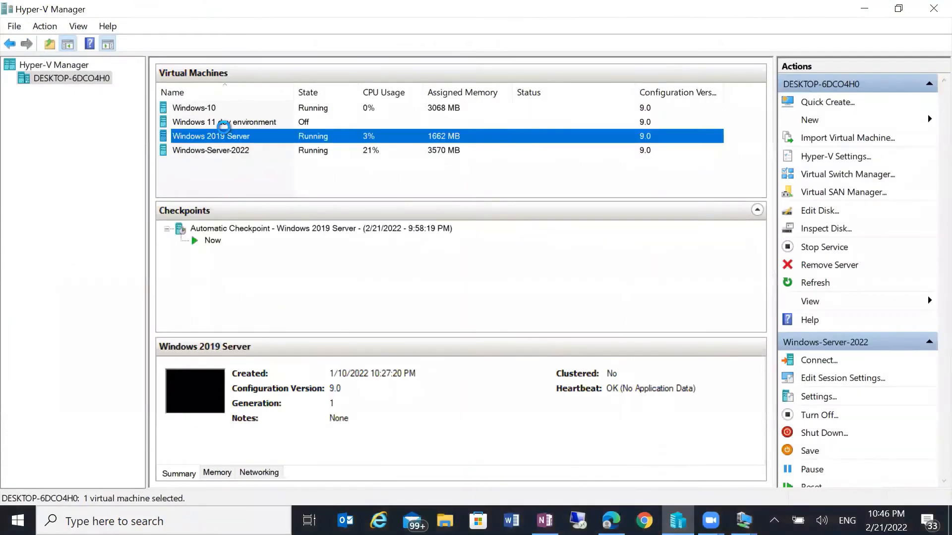
{"action": "left_click", "coordinate": [264, 142]}
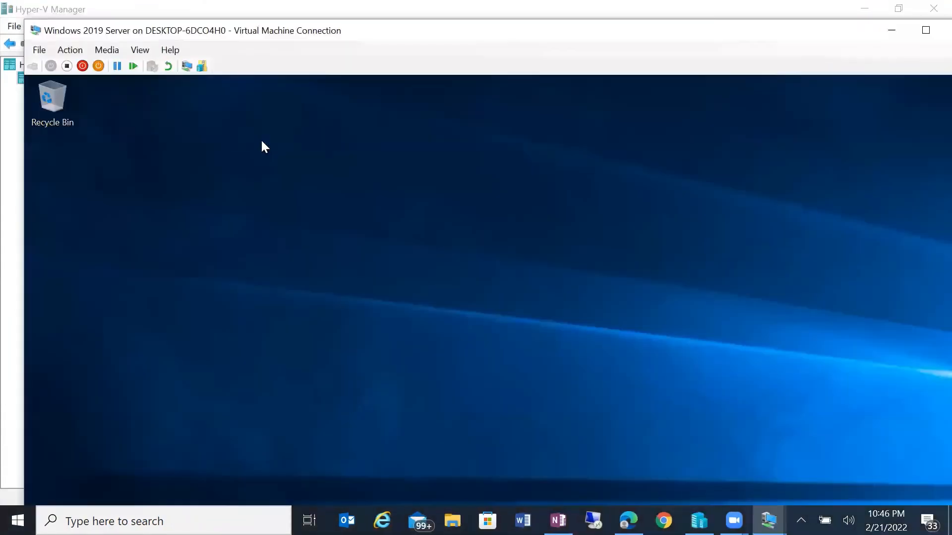
{"action": "double_click", "coordinate": [493, 30]}
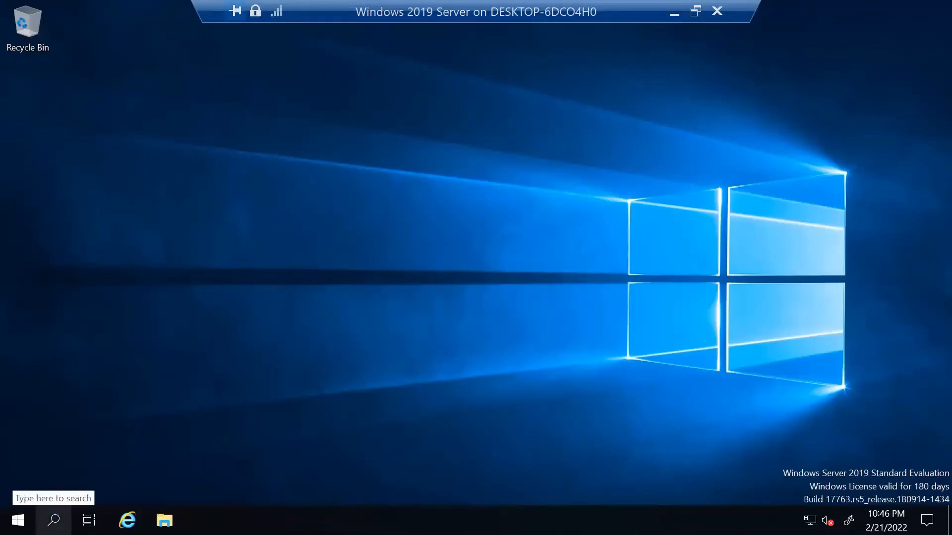
Launch Server Manager and check its pending post-deployment notifications.
{"action": "left_click", "coordinate": [18, 520]}
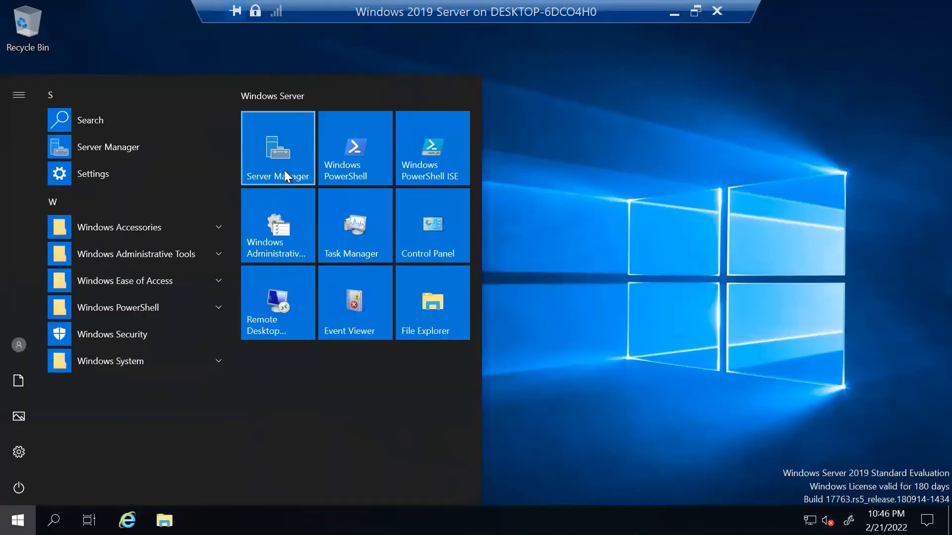
{"action": "left_click", "coordinate": [284, 170]}
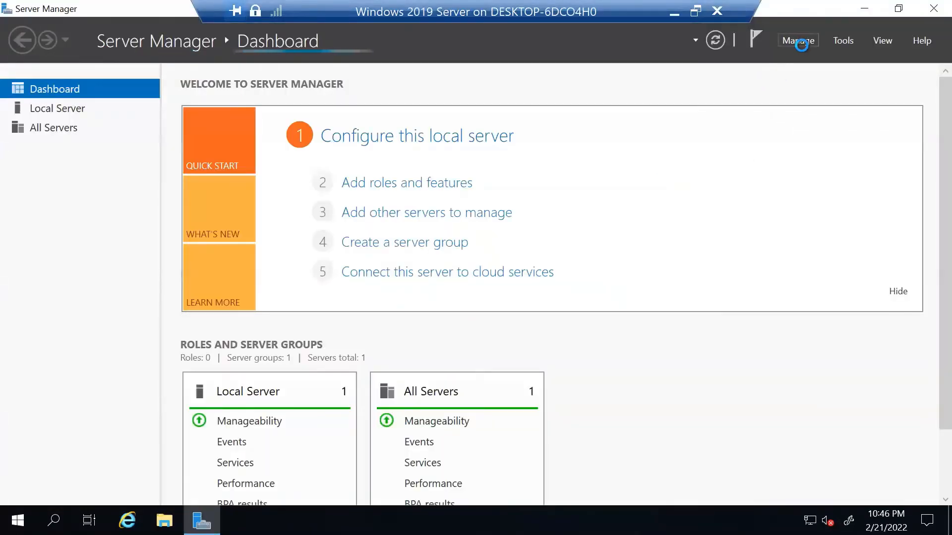
{"action": "left_click", "coordinate": [755, 39]}
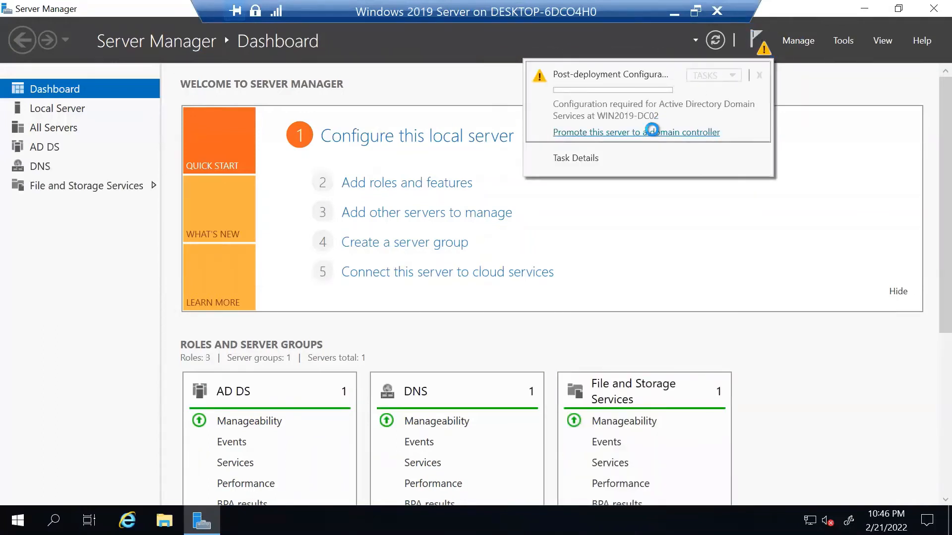
Start the AD DS wizard targeting the existing FreeITTrainings.com domain.
{"action": "left_click", "coordinate": [652, 132]}
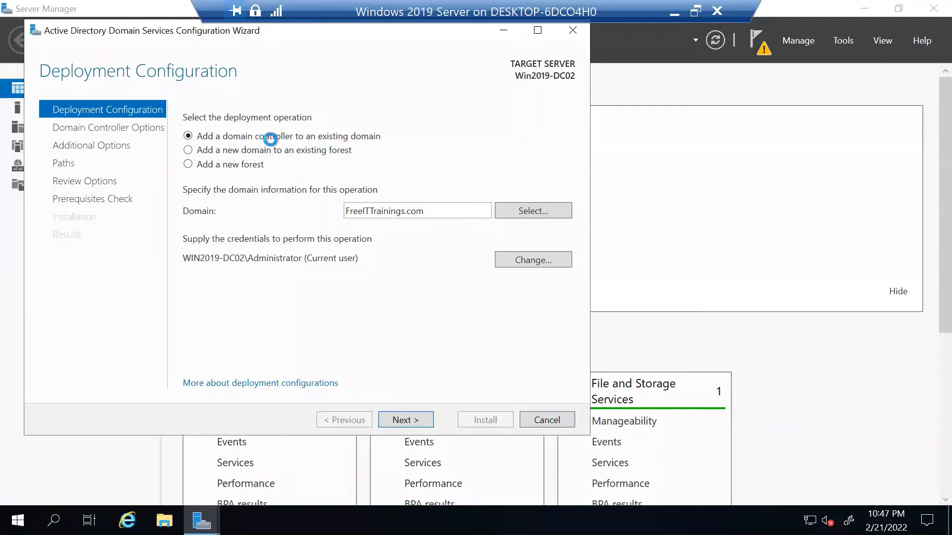
{"action": "double_click", "coordinate": [444, 210]}
{"action": "left_click", "coordinate": [541, 209]}
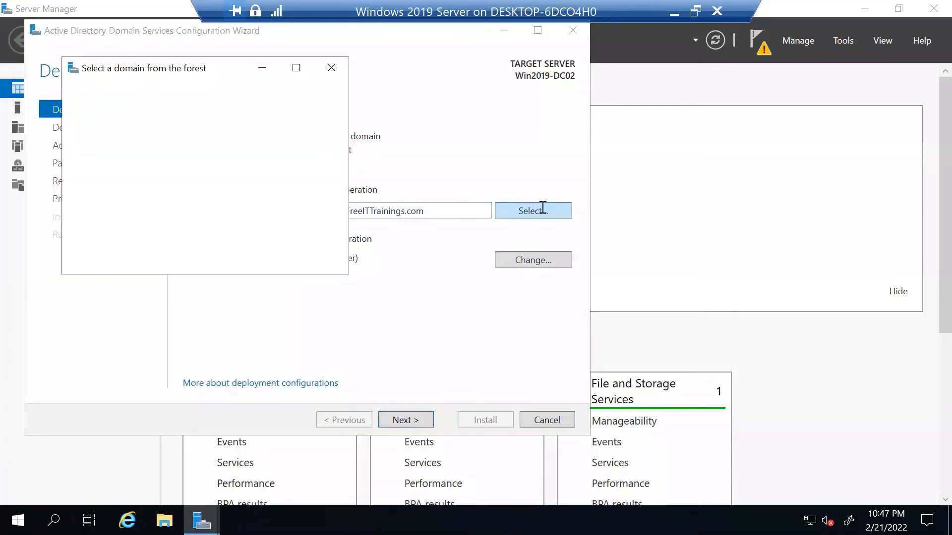
{"action": "left_click", "coordinate": [132, 126]}
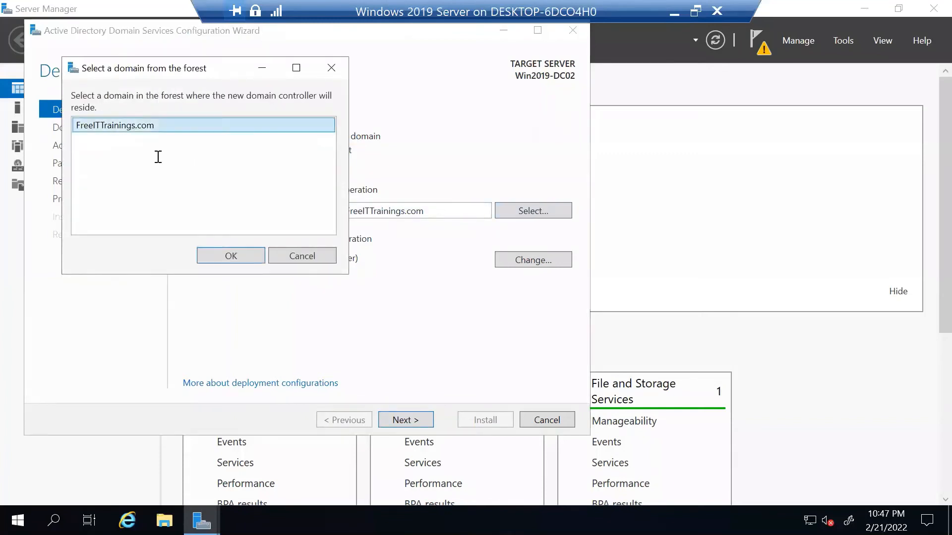
{"action": "left_click", "coordinate": [225, 256]}
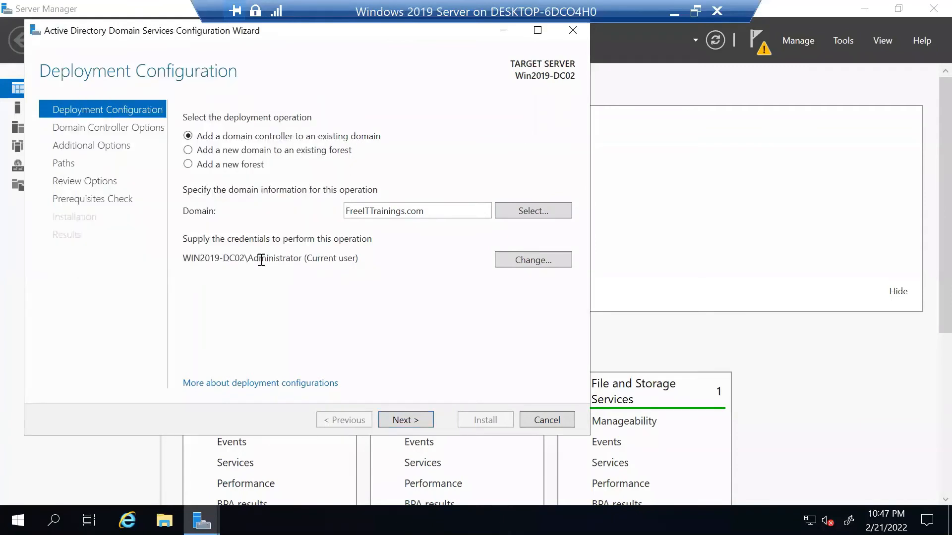
{"action": "left_click", "coordinate": [406, 419]}
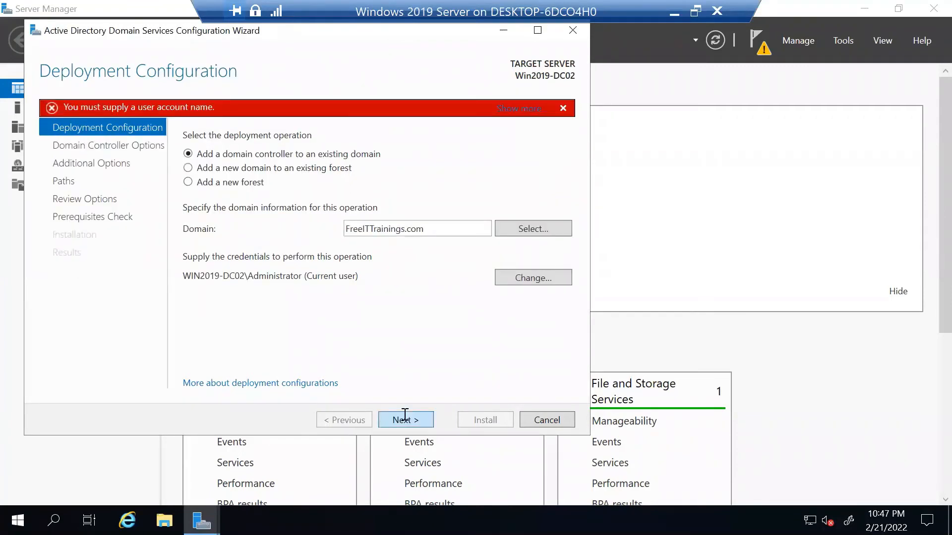
Supply the domain Administrator credentials and continue to Domain Controller Options.
{"action": "left_click", "coordinate": [518, 279]}
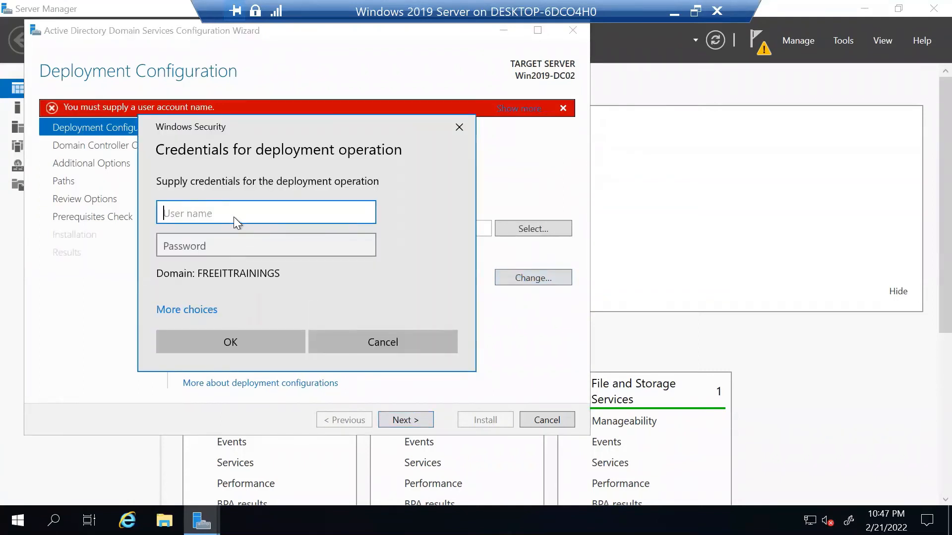
{"action": "type", "text": "Administrator"}
{"action": "key", "text": "Tab"}
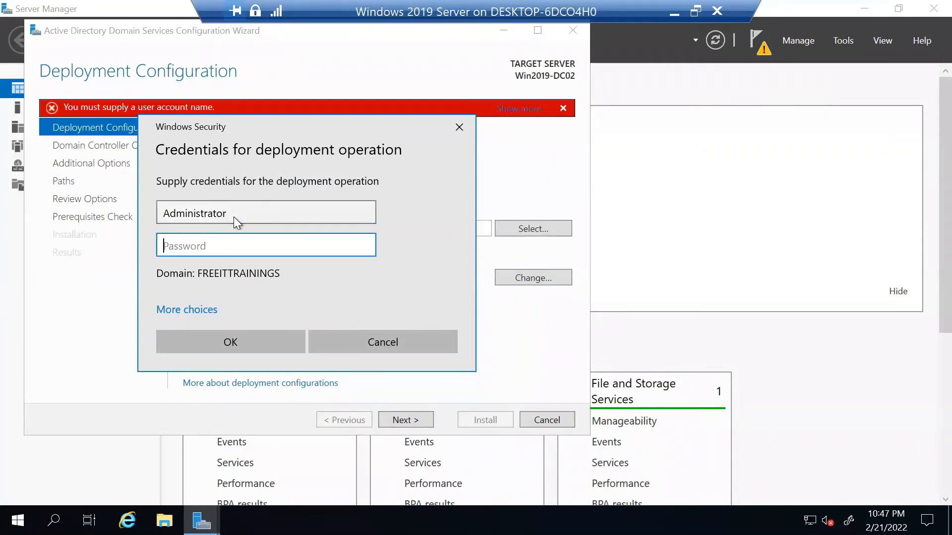
{"action": "type", "text": "•••••••"}
{"action": "left_click", "coordinate": [210, 343]}
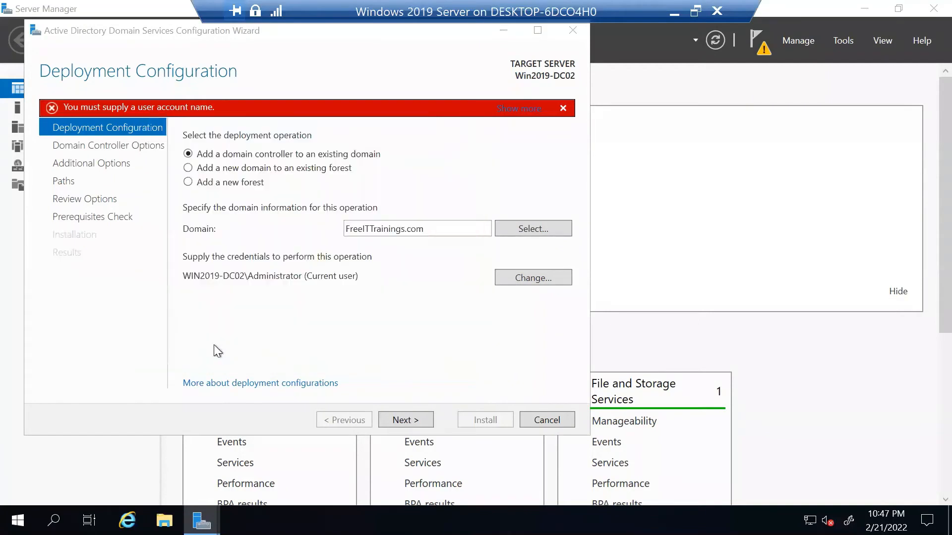
{"action": "left_click", "coordinate": [398, 421]}
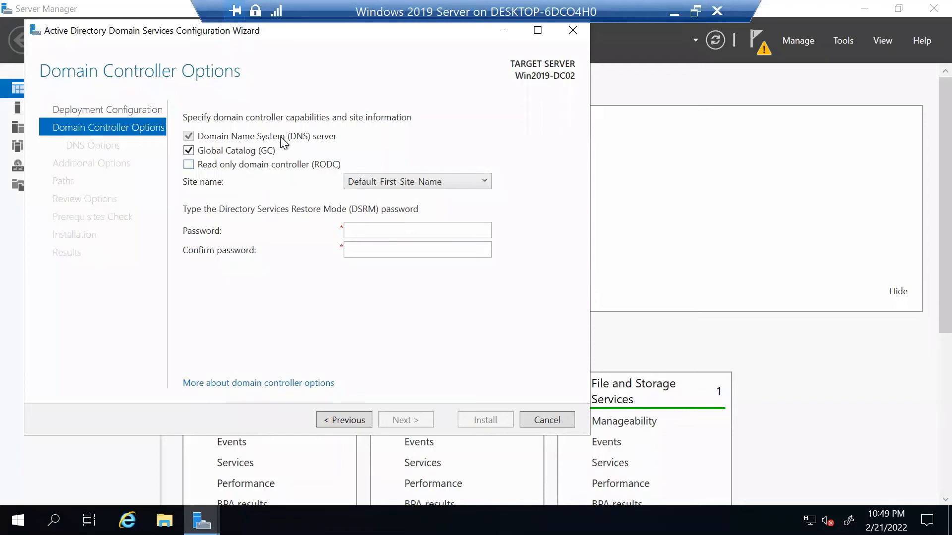
Keep site Default-First-Site-Name and enter the DSRM password in both password fields.
{"action": "left_click", "coordinate": [398, 182]}
{"action": "left_click", "coordinate": [398, 181]}
{"action": "left_click", "coordinate": [370, 236]}
{"action": "type", "text": "•••••••"}
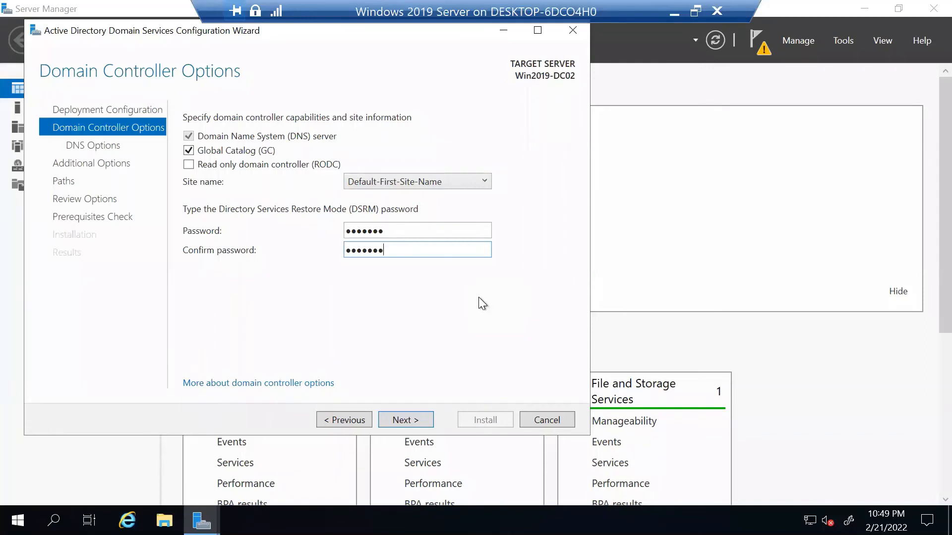
Pass DNS Options and set Replicate from to Win2022-DC01.FreeITTrainings.com.
{"action": "left_click", "coordinate": [397, 419]}
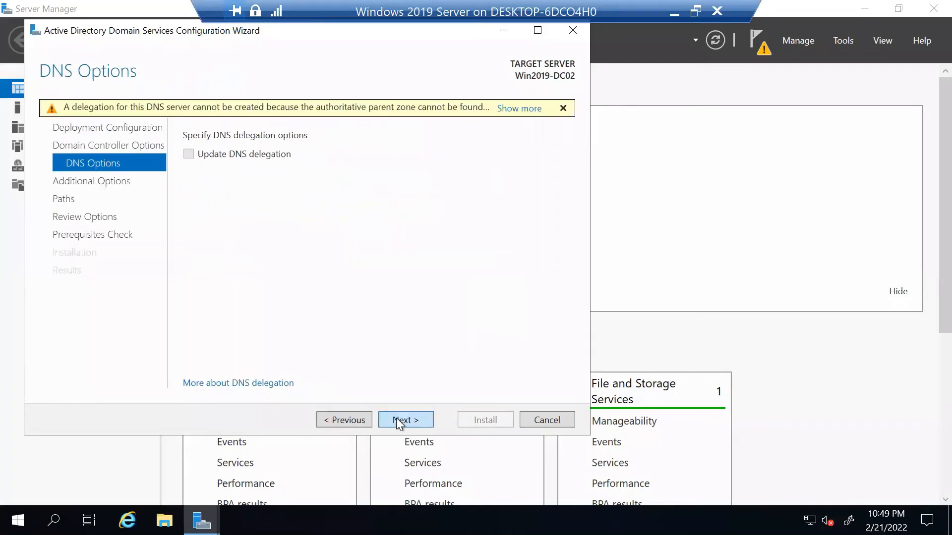
{"action": "left_click", "coordinate": [397, 419]}
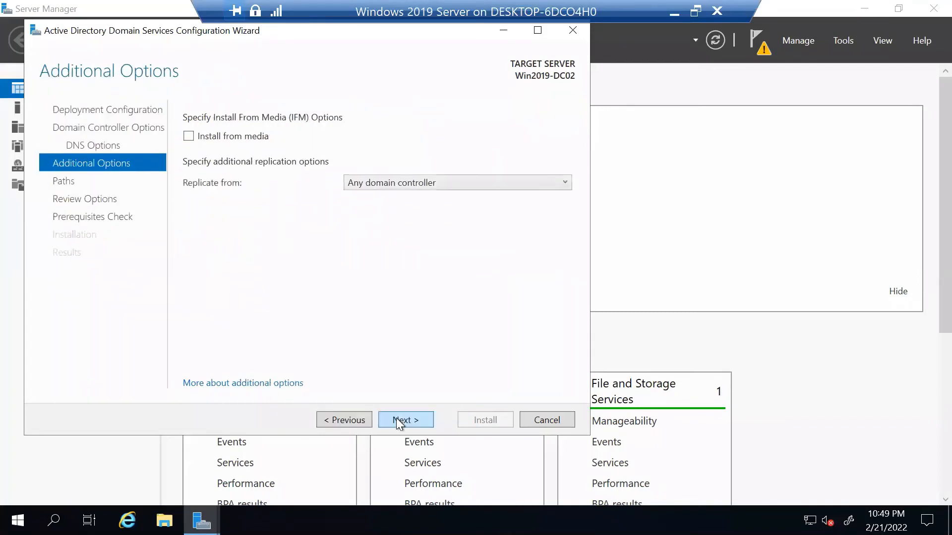
{"action": "left_click", "coordinate": [370, 183]}
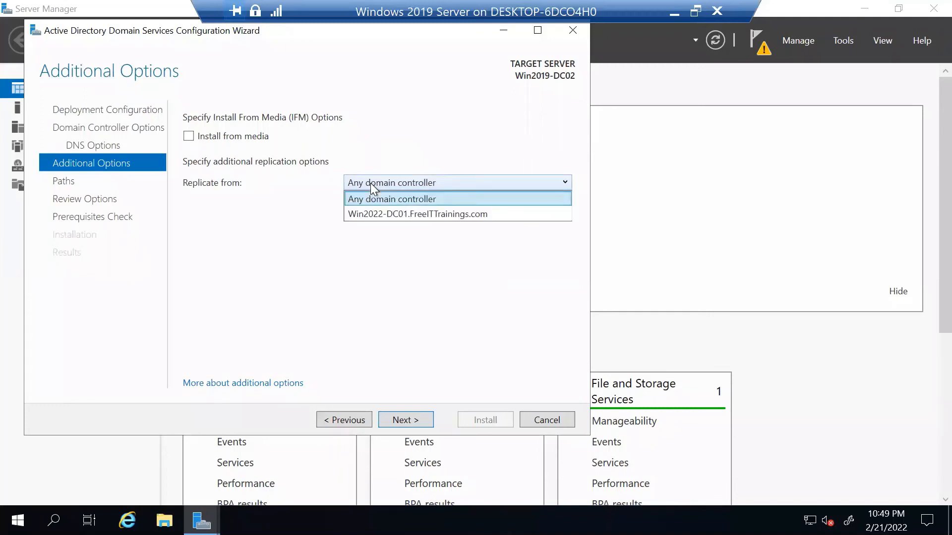
{"action": "left_click", "coordinate": [392, 214]}
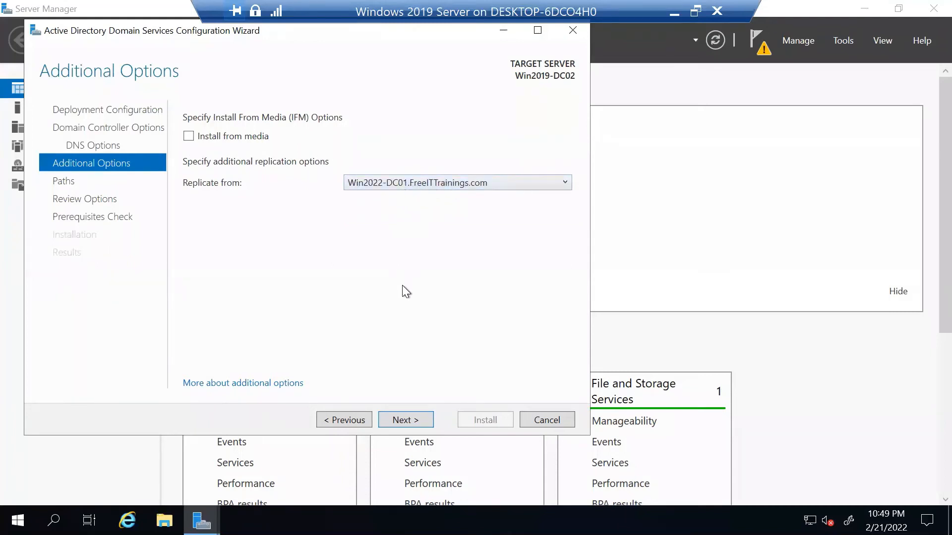
Keep the default paths and view the deployment script from Review Options.
{"action": "left_click", "coordinate": [418, 421]}
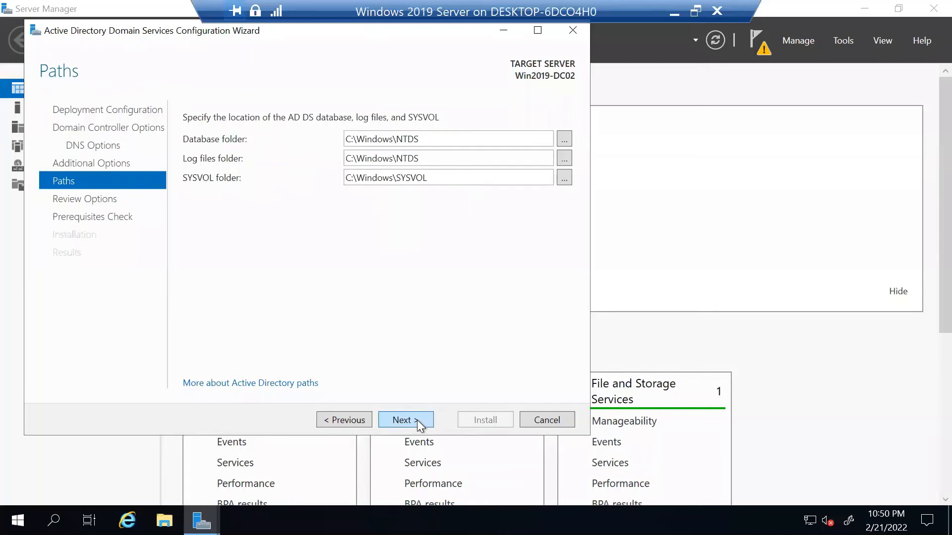
{"action": "left_click", "coordinate": [418, 421]}
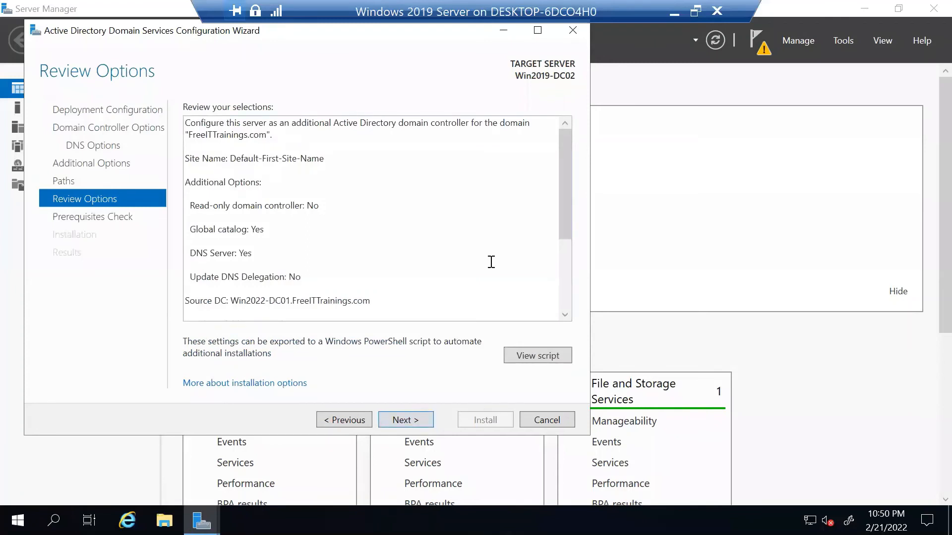
{"action": "mouse_move", "coordinate": [564, 203]}
{"action": "left_mouse_down"}
{"action": "mouse_move", "coordinate": [555, 278]}
{"action": "mouse_move", "coordinate": [564, 192]}
{"action": "left_mouse_up"}
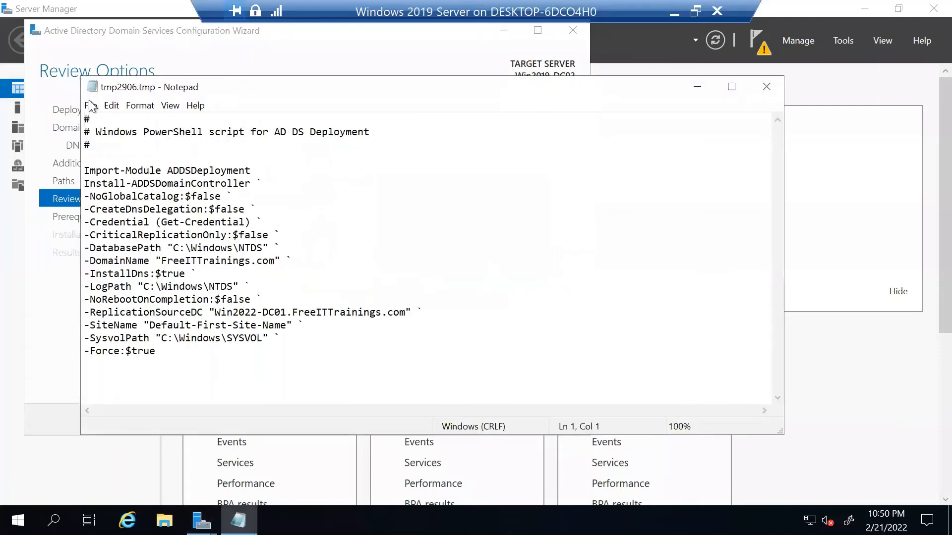
Use Save As to store the script on the Desktop as ADC-21-02-2022, then close Notepad.
{"action": "left_click", "coordinate": [91, 110]}
{"action": "left_click", "coordinate": [123, 168]}
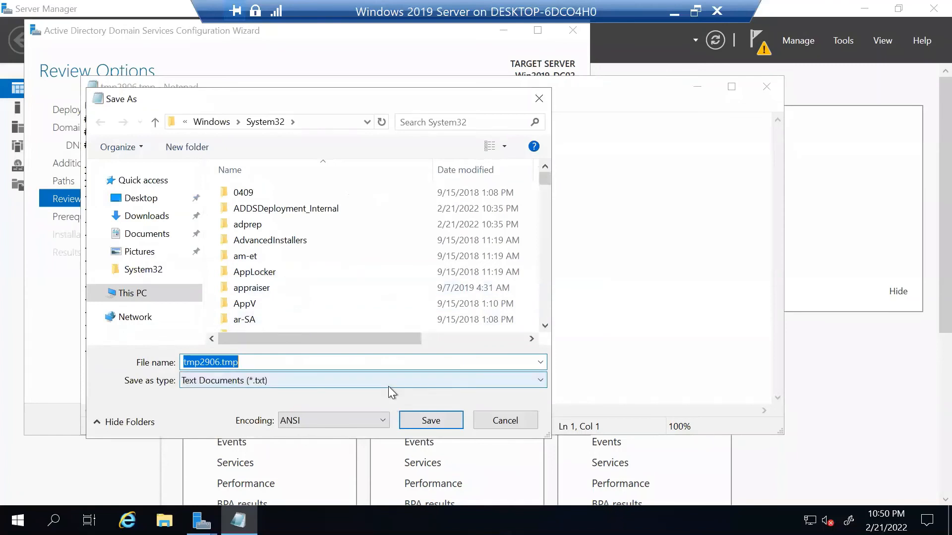
{"action": "left_click", "coordinate": [128, 199]}
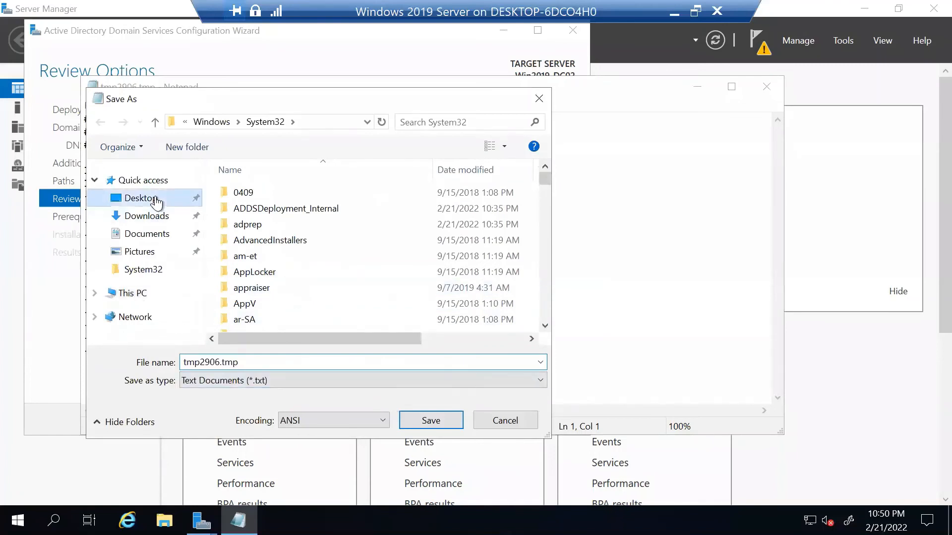
{"action": "double_click", "coordinate": [245, 363]}
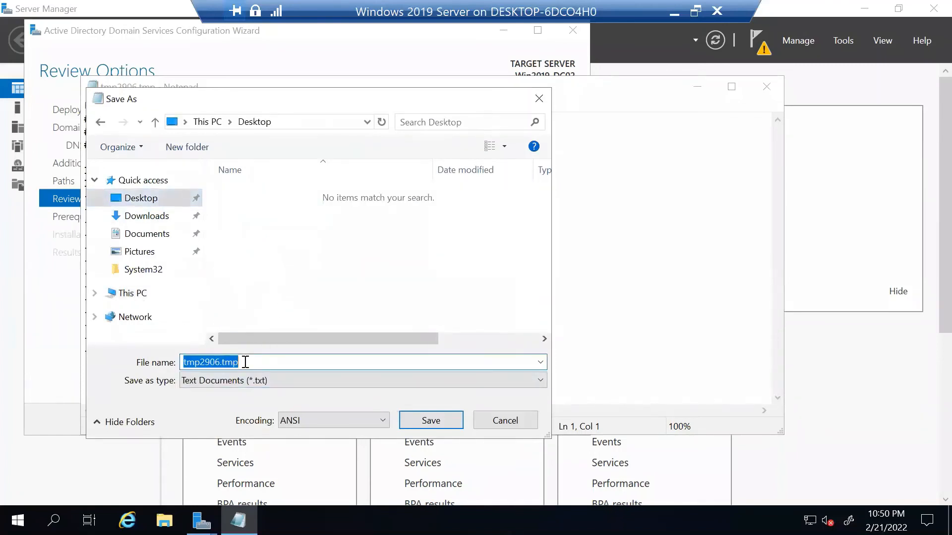
{"action": "type", "text": "ADC"}
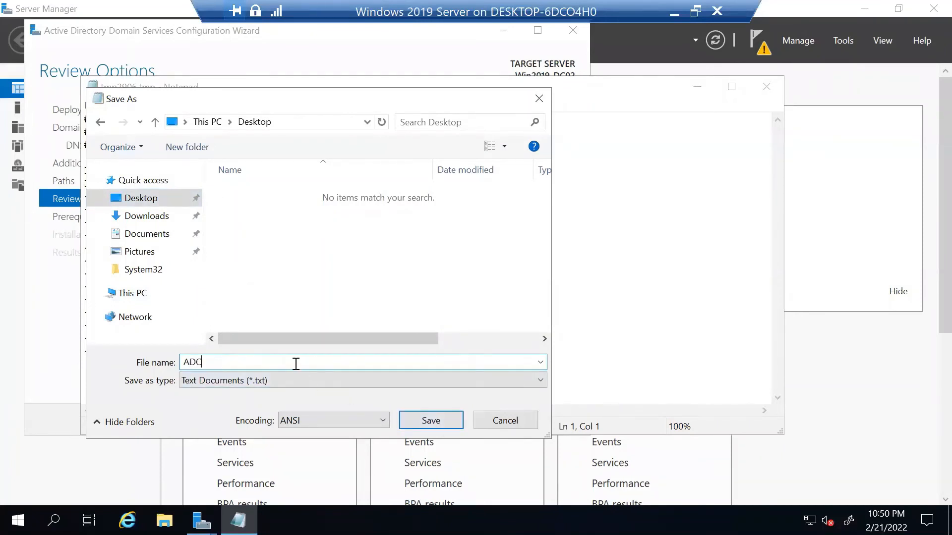
{"action": "type", "text": "-21-02-2022"}
{"action": "left_click", "coordinate": [429, 421]}
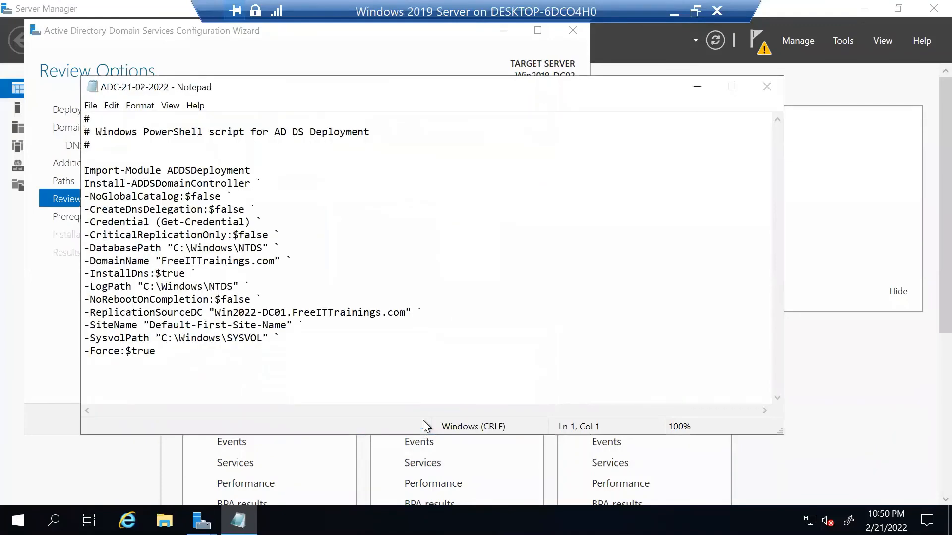
{"action": "left_click", "coordinate": [766, 88]}
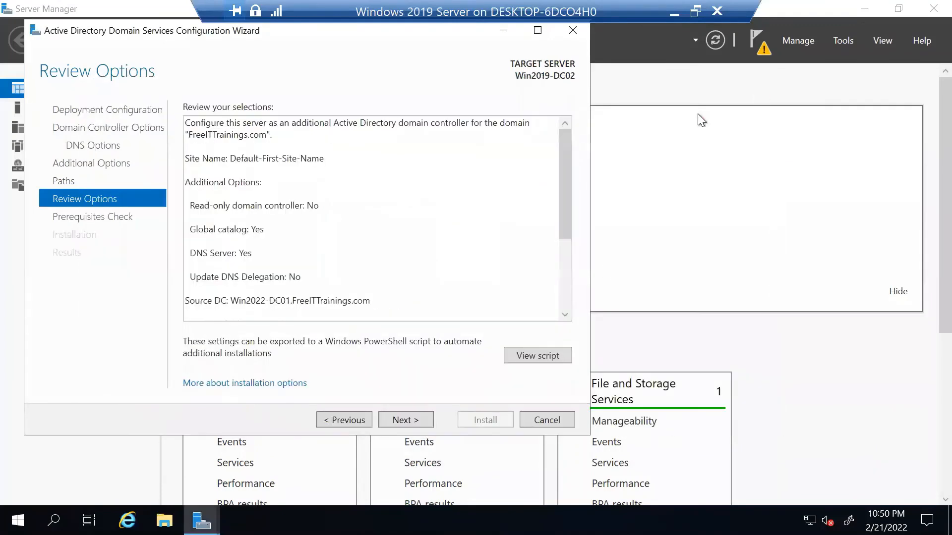
Pass the prerequisites check, install the domain controller, and dismiss the sign-out warning.
{"action": "left_click", "coordinate": [406, 419]}
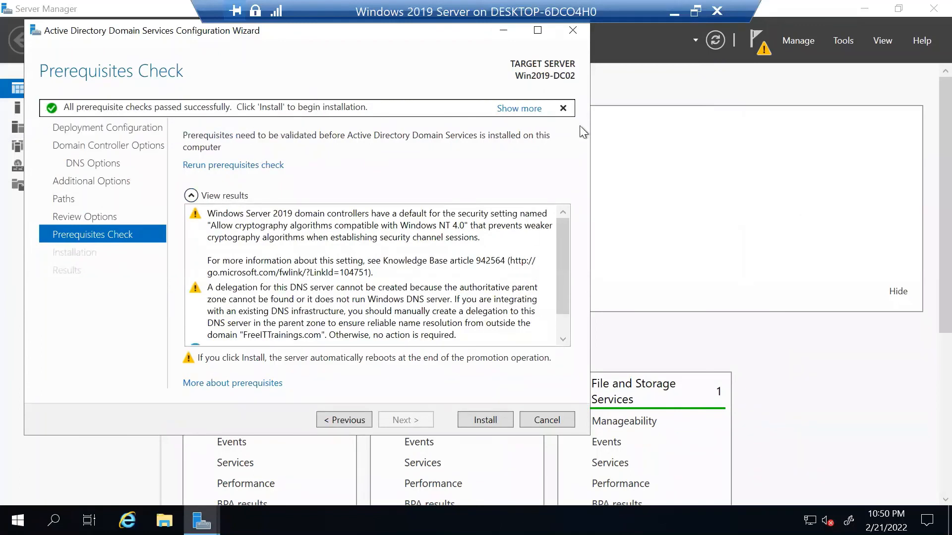
{"action": "left_click", "coordinate": [487, 420]}
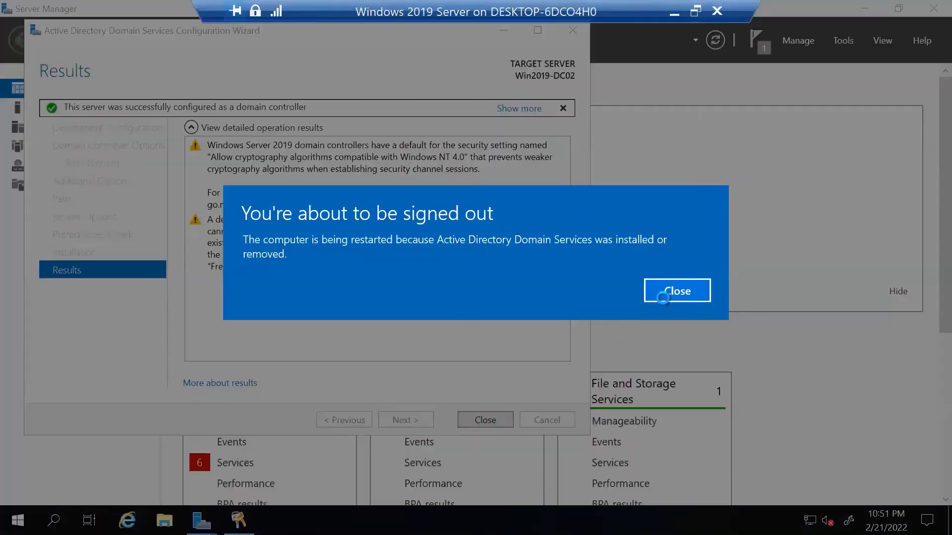
{"action": "left_click", "coordinate": [664, 288]}
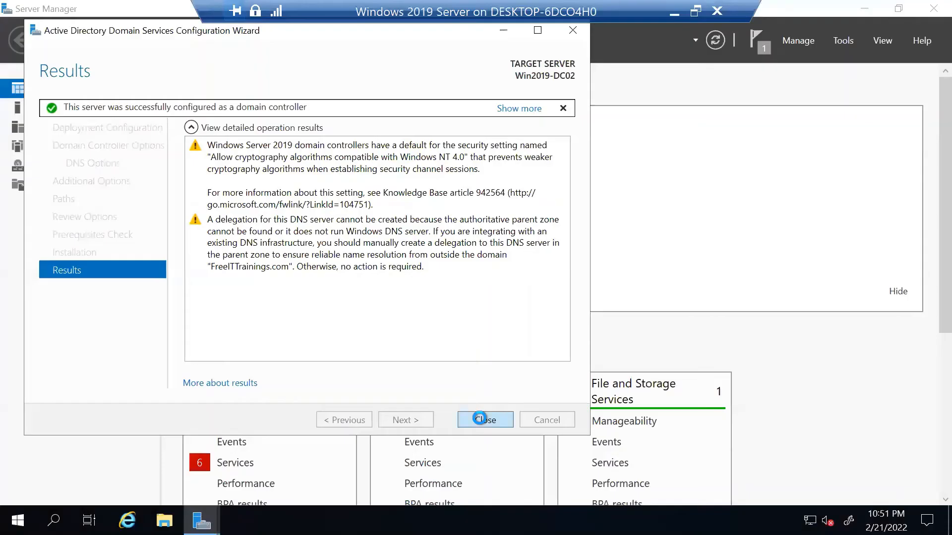
Close the wizard and, after the reboot, sign in as FREEITTRAININGS\Administrator.
{"action": "left_click", "coordinate": [479, 419]}
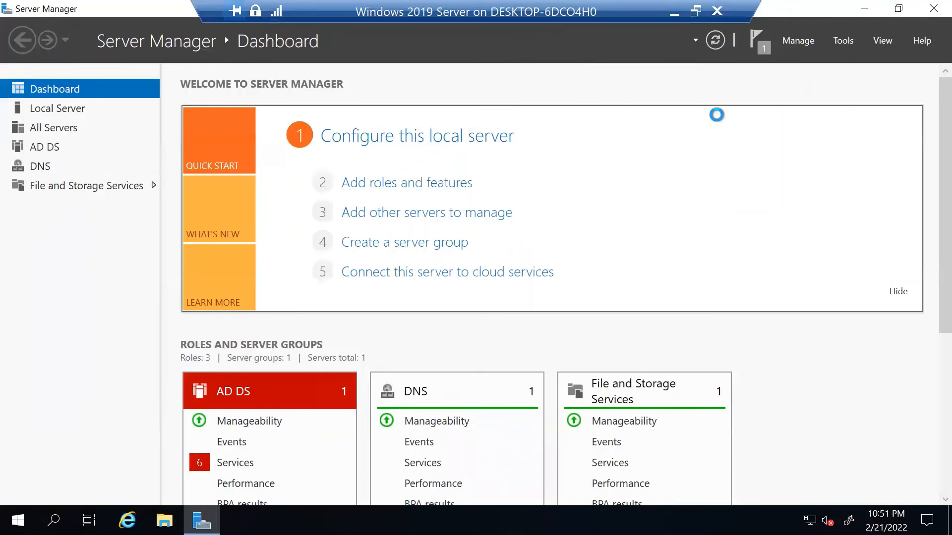
{"action": "left_click", "coordinate": [756, 46]}
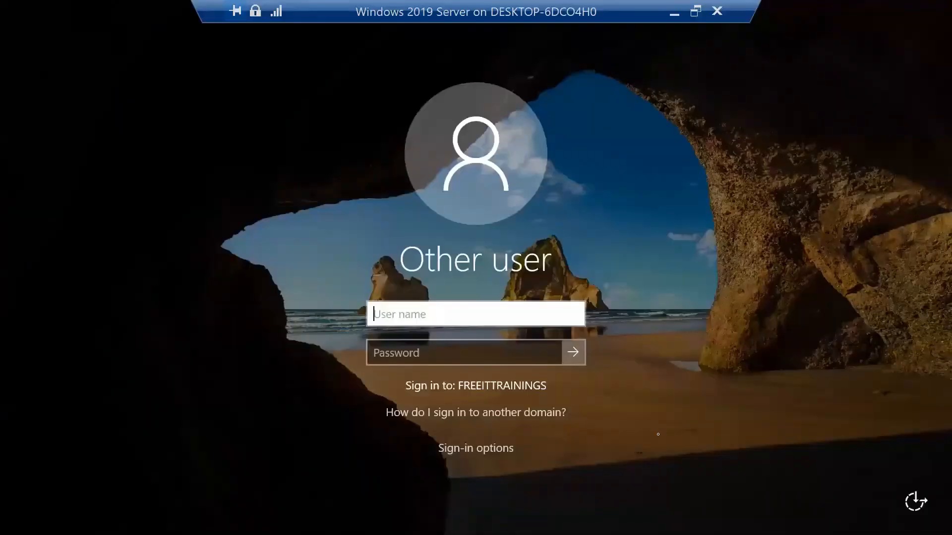
{"action": "type", "text": "Admi"}
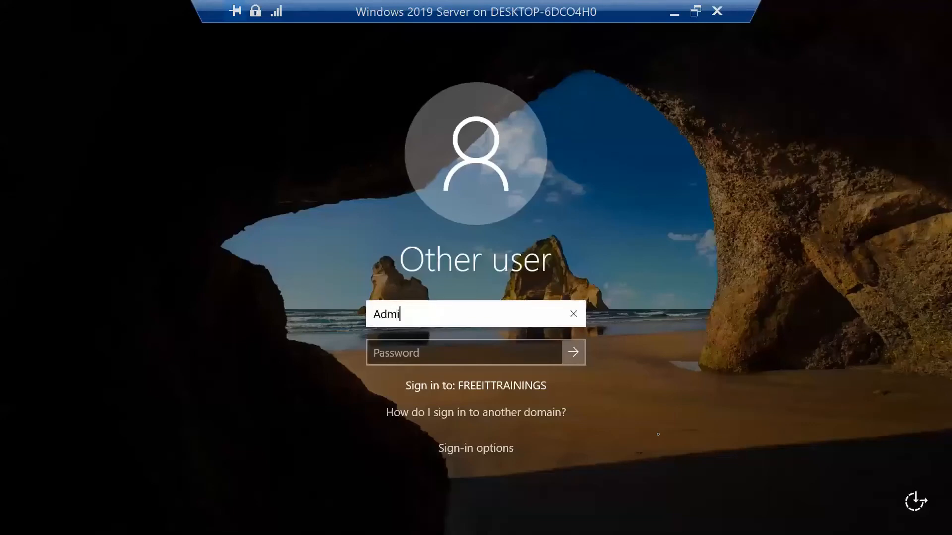
{"action": "type", "text": "nistrator"}
{"action": "key", "text": "Tab"}
{"action": "type", "text": "••••••"}
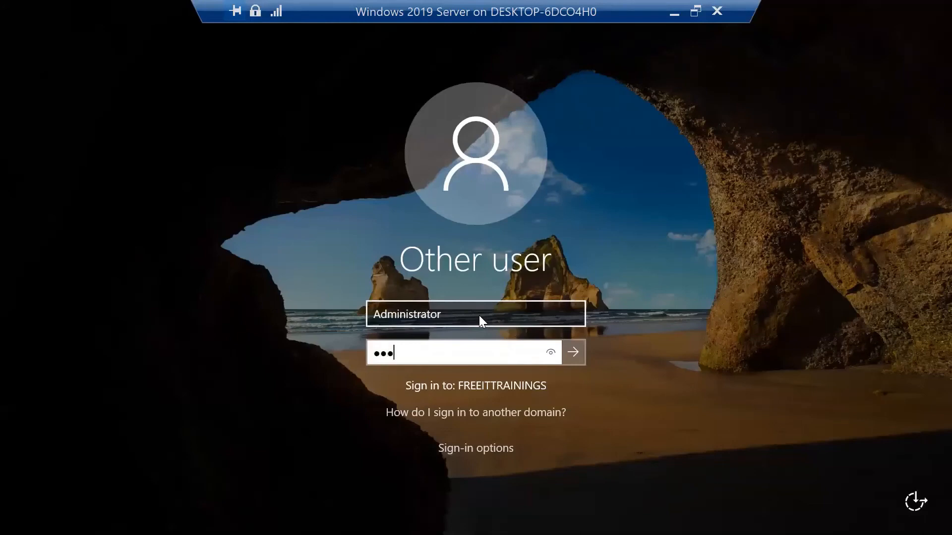
{"action": "key", "text": "Return"}
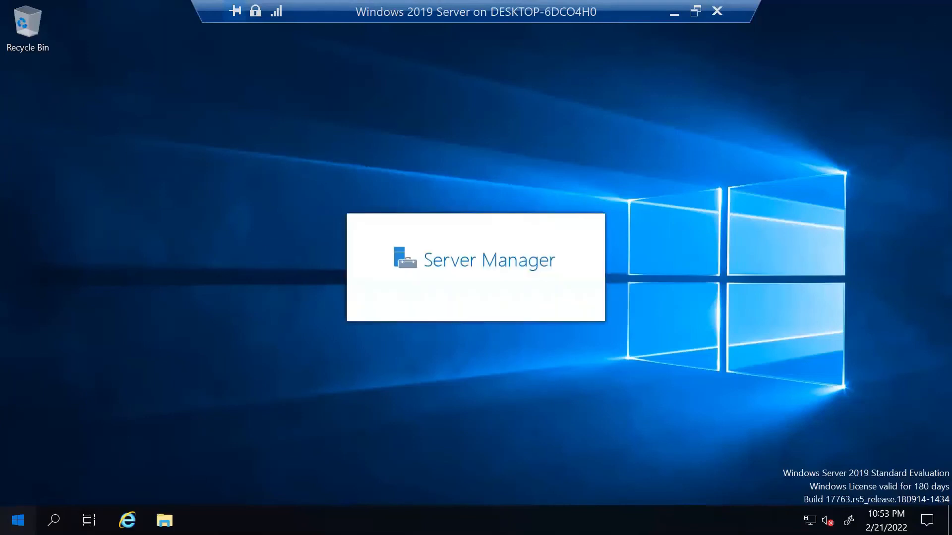
Open the Windows Administrative Tools folder from Start and maximize it.
{"action": "left_click", "coordinate": [19, 519]}
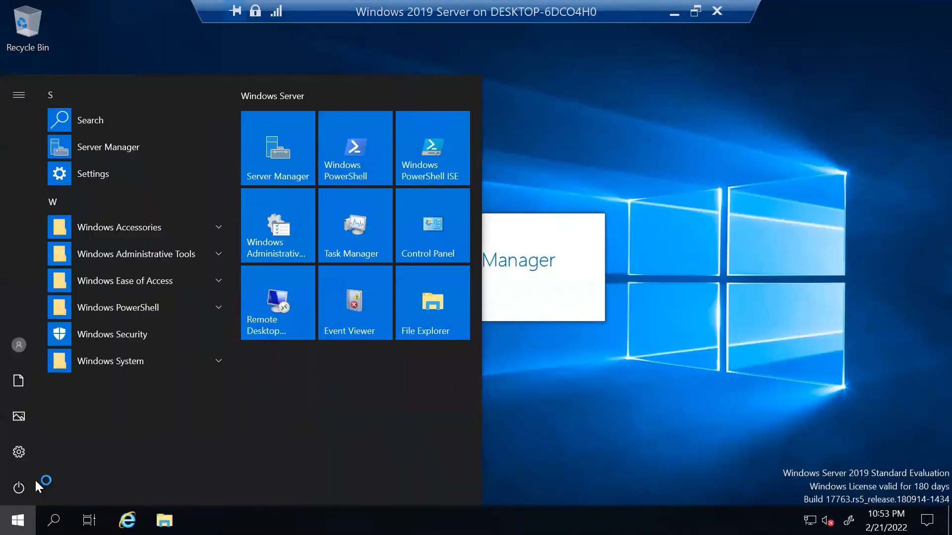
{"action": "left_click", "coordinate": [296, 229]}
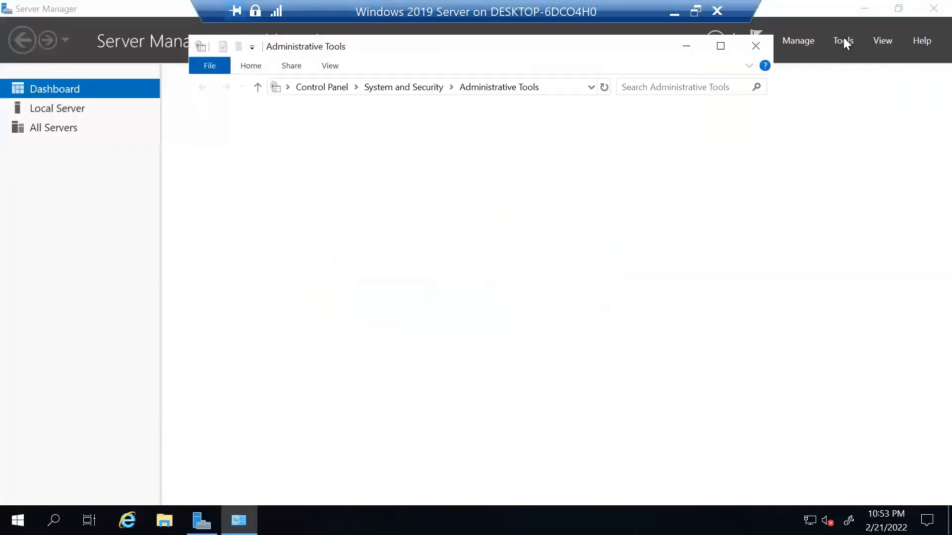
{"action": "left_click", "coordinate": [720, 46]}
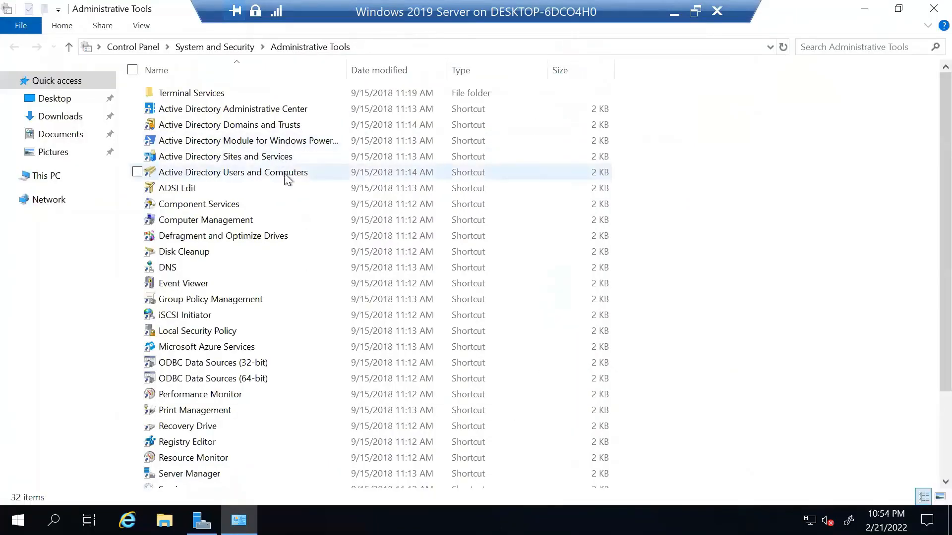
Point out the Active Directory tools, including ADSI Edit, Sites and Services, and Domains and Trusts, then open Active Directory Users and Computers.
{"action": "left_click", "coordinate": [287, 175]}
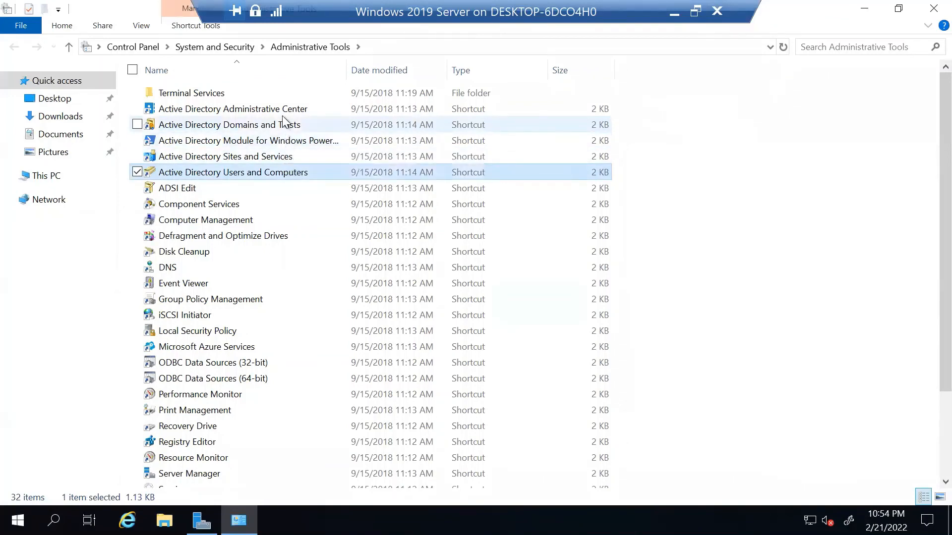
{"action": "left_click", "coordinate": [215, 189]}
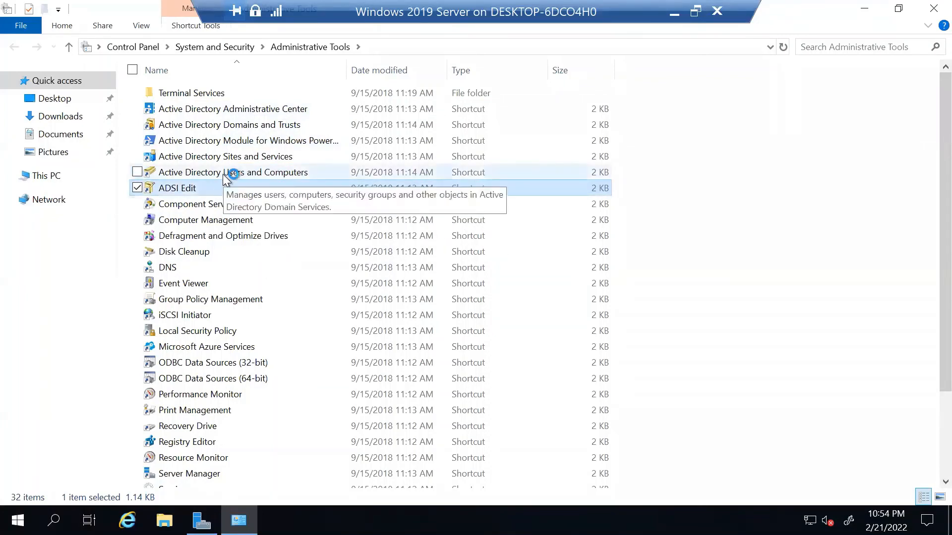
{"action": "left_click", "coordinate": [224, 175]}
{"action": "left_click", "coordinate": [237, 158]}
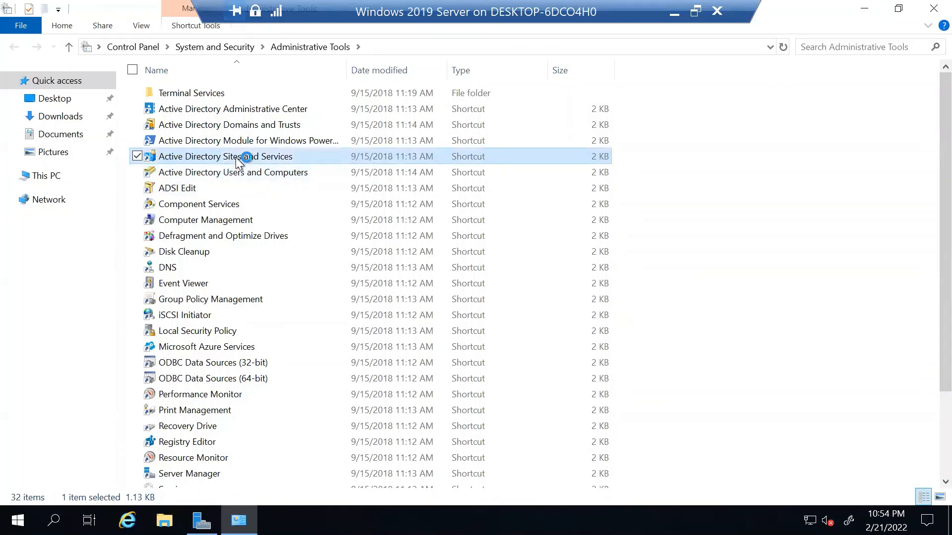
{"action": "left_click", "coordinate": [239, 132]}
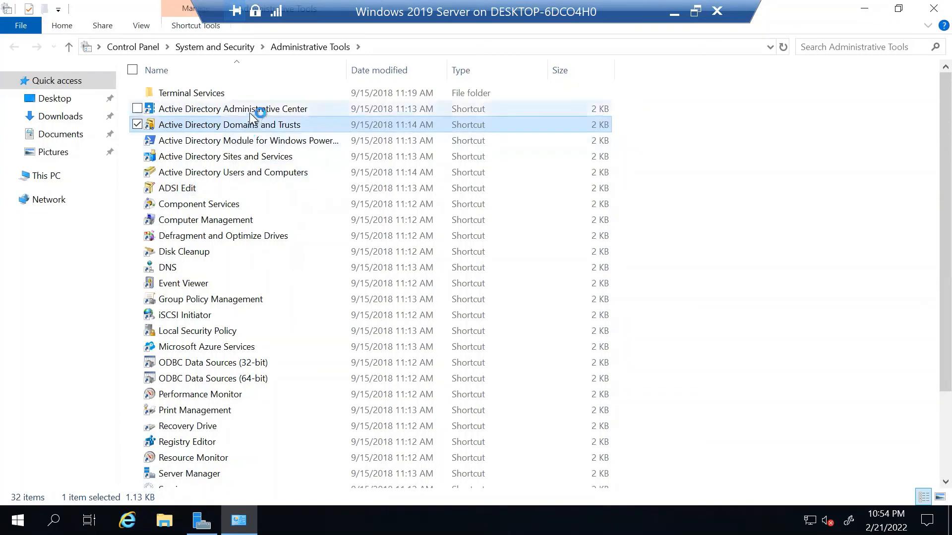
{"action": "left_click", "coordinate": [231, 174]}
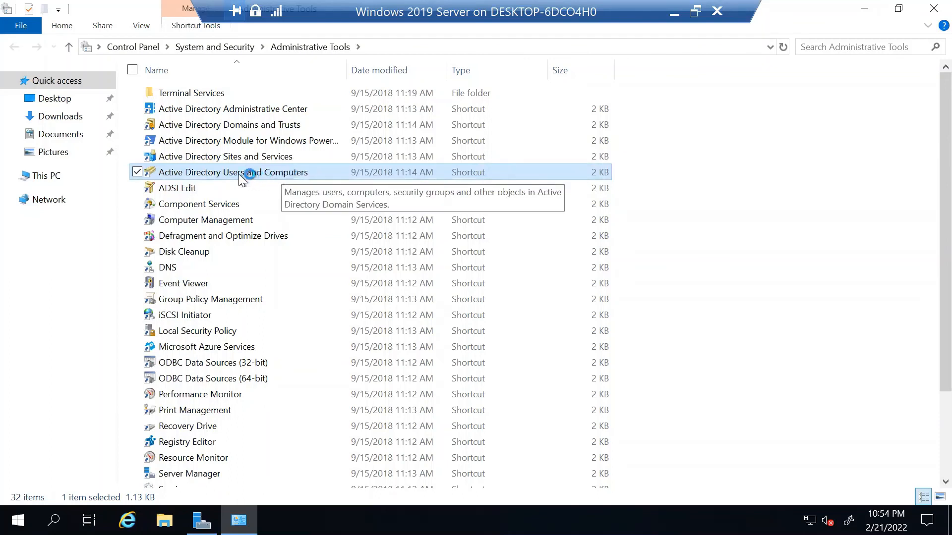
{"action": "left_click", "coordinate": [227, 111]}
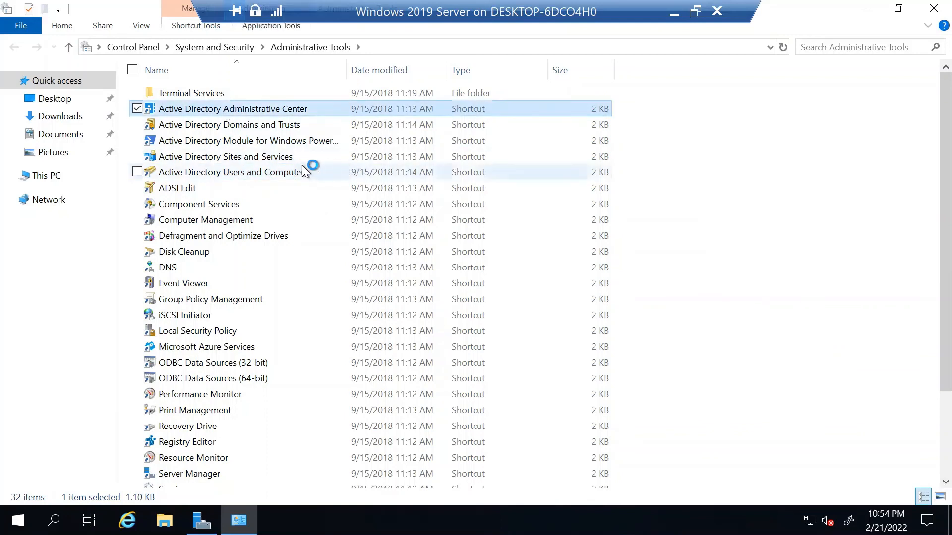
{"action": "left_click", "coordinate": [293, 178]}
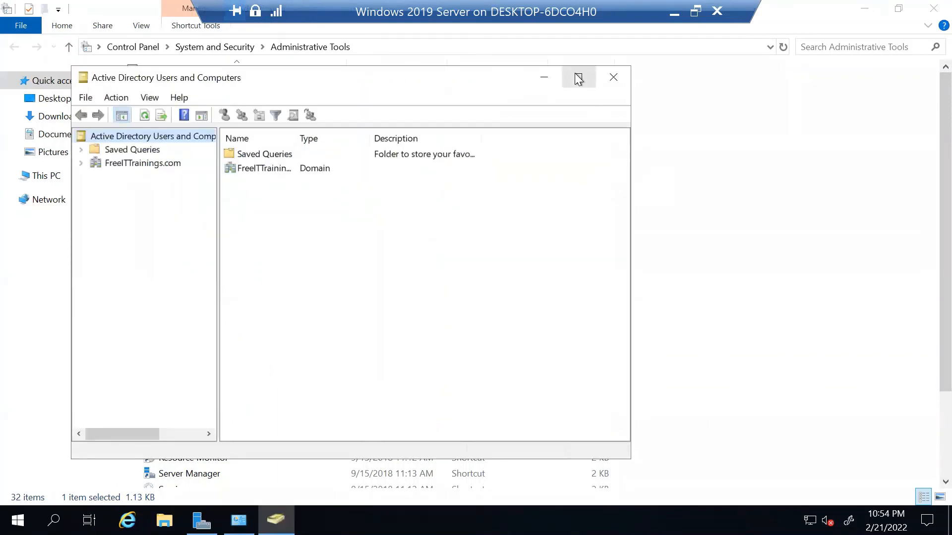
Maximize Active Directory Users and Computers and expand the FreeITTrainings.com domain with a wider tree pane.
{"action": "left_click", "coordinate": [578, 79]}
{"action": "left_click", "coordinate": [53, 94]}
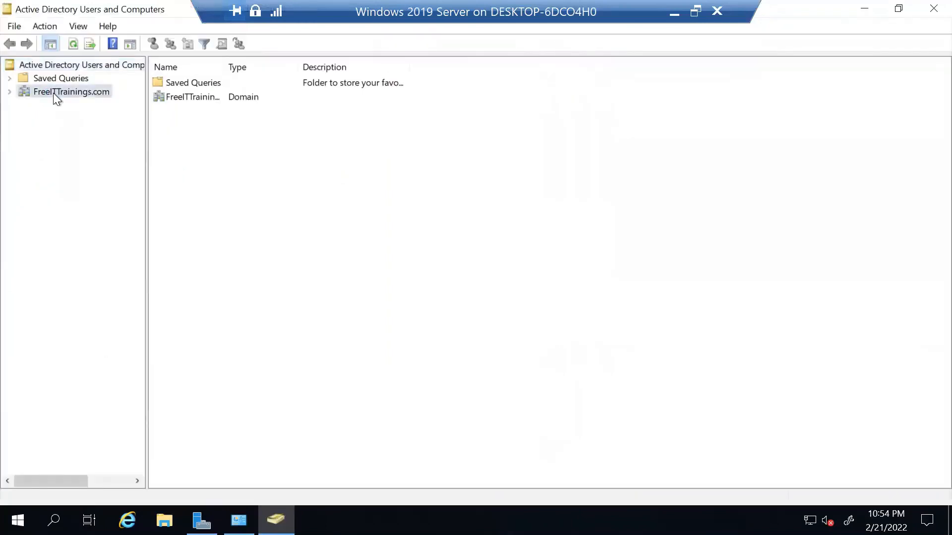
{"action": "left_click", "coordinate": [16, 94]}
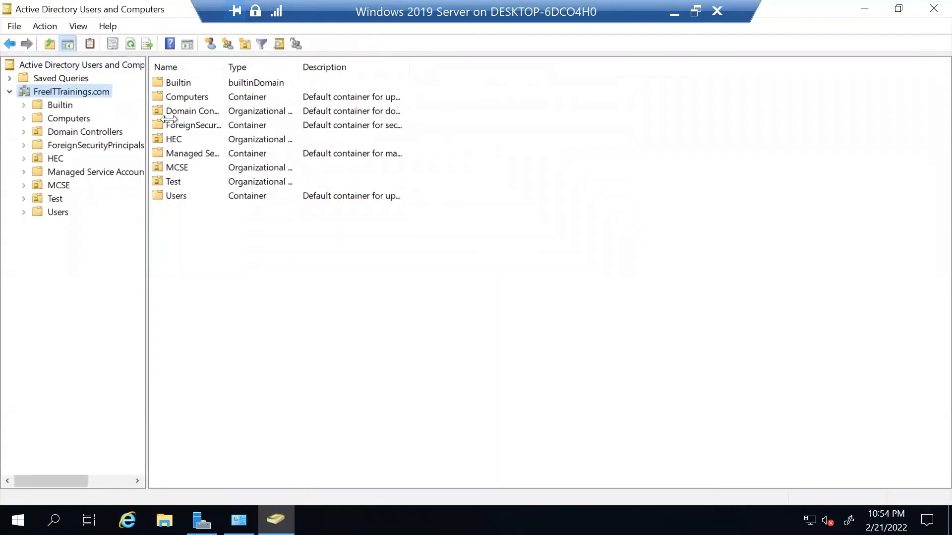
{"action": "left_click_drag", "start_coordinate": [145, 115], "coordinate": [276, 115]}
Browse the HEC, Faculty, MCSE, Test and Staff organizational units.
{"action": "left_click", "coordinate": [47, 160]}
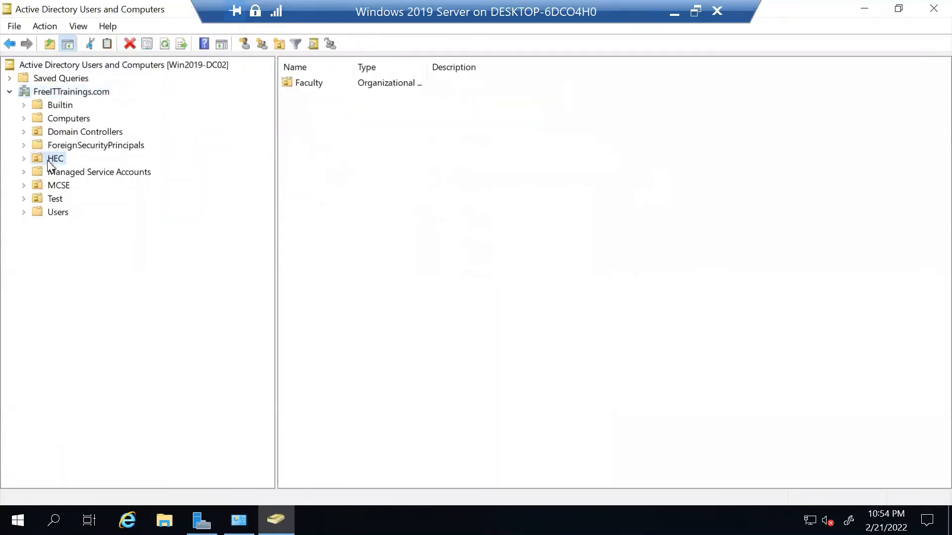
{"action": "left_click", "coordinate": [23, 159]}
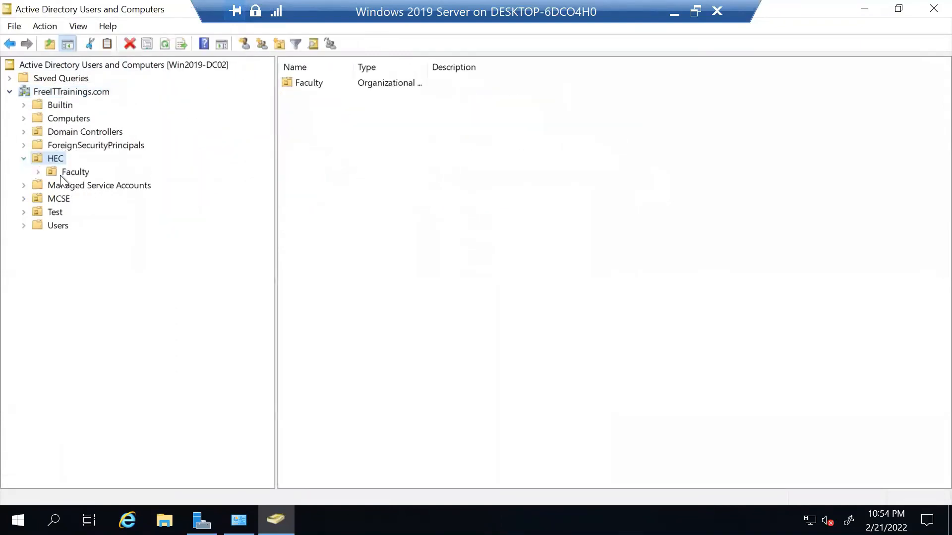
{"action": "left_click", "coordinate": [61, 175]}
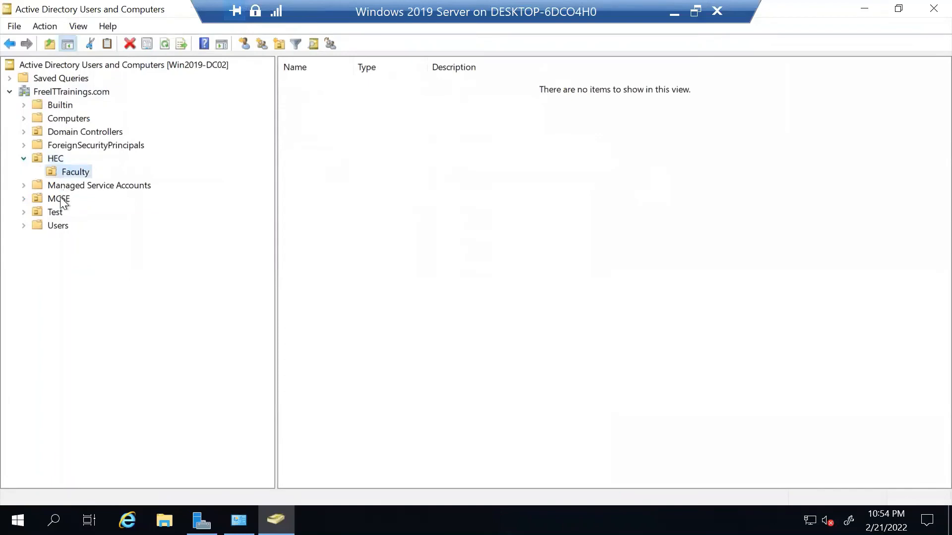
{"action": "left_click", "coordinate": [59, 199]}
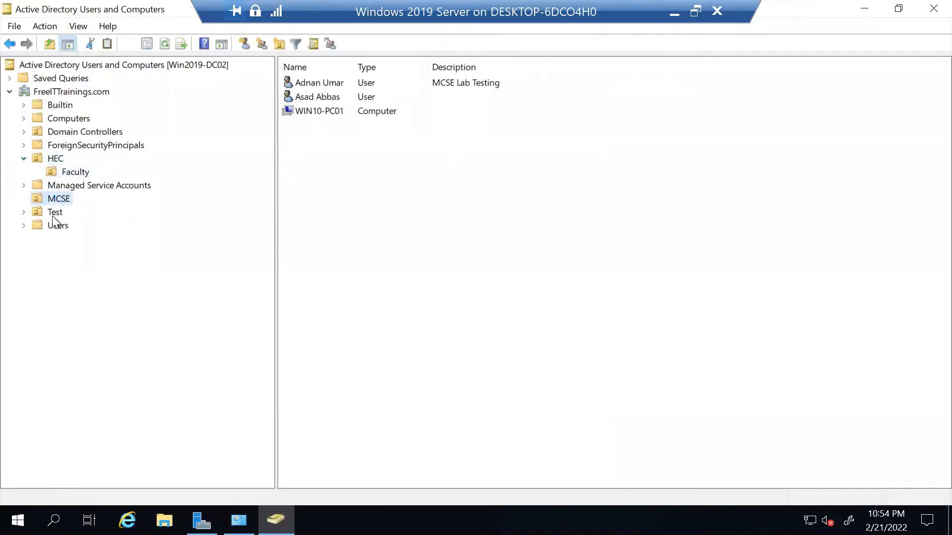
{"action": "left_click", "coordinate": [53, 212]}
{"action": "left_click", "coordinate": [24, 212]}
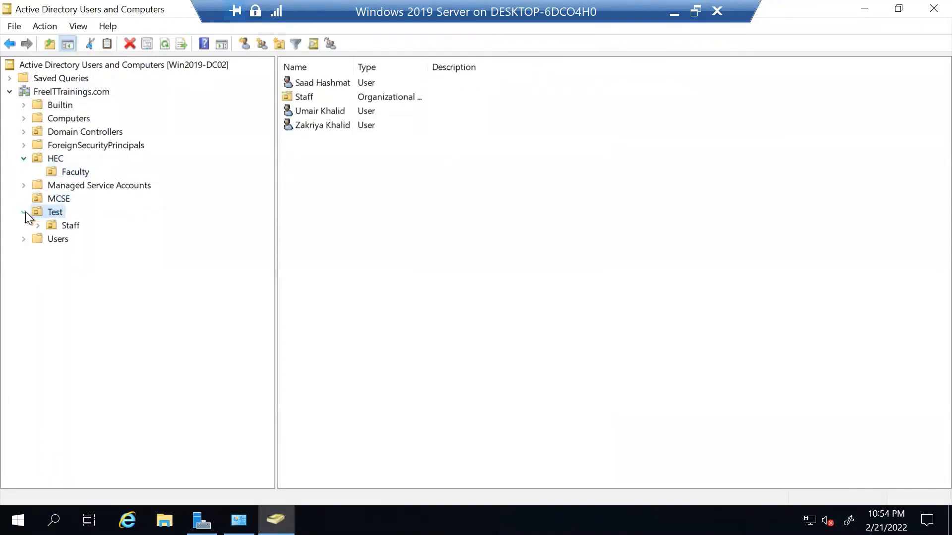
{"action": "left_click", "coordinate": [76, 226]}
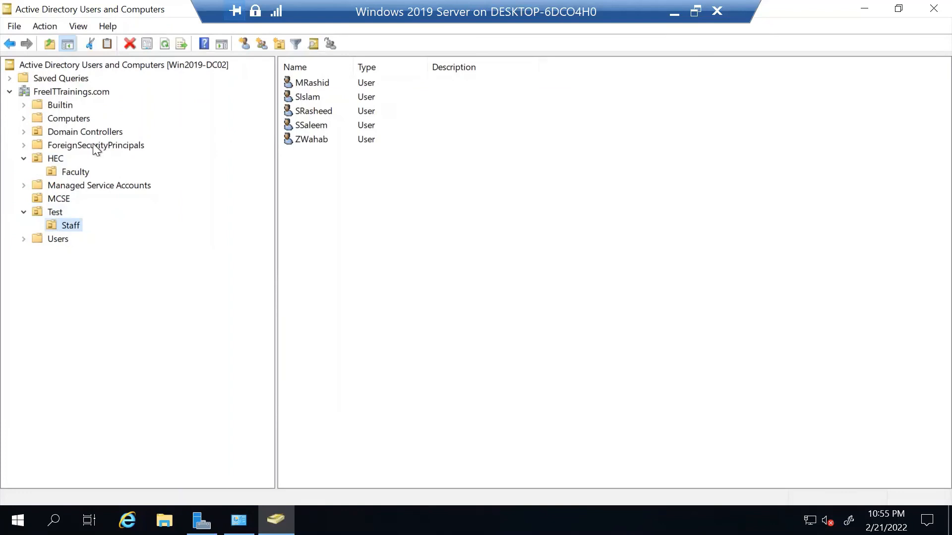
List the Domain Controllers, widen the Name and Site columns, sort by name, and select WIN2019-DC02.
{"action": "left_click", "coordinate": [88, 132]}
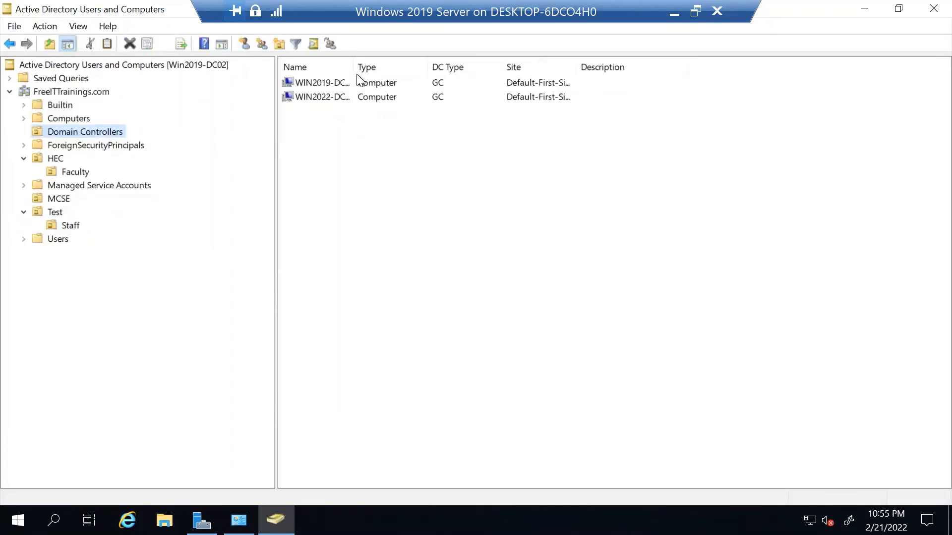
{"action": "left_click_drag", "start_coordinate": [355, 67], "coordinate": [454, 69]}
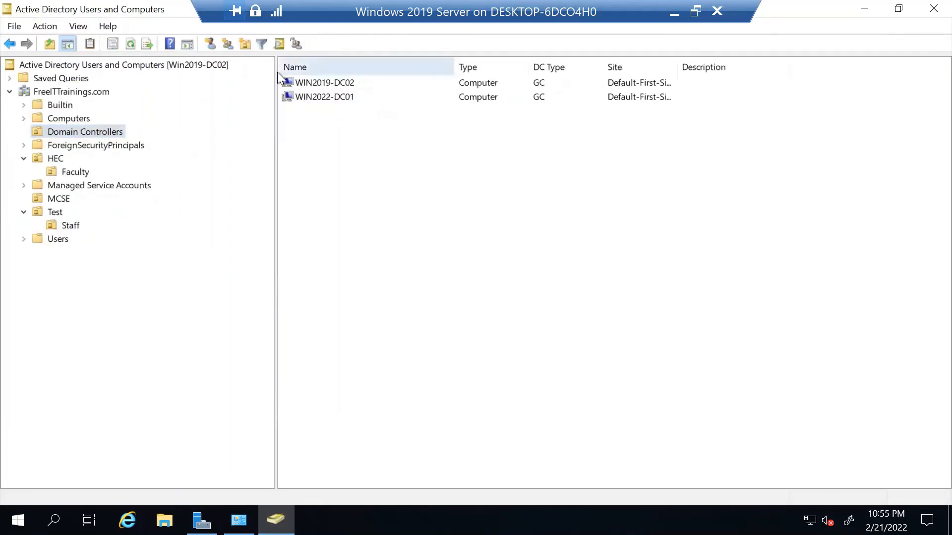
{"action": "left_click_drag", "start_coordinate": [274, 70], "coordinate": [242, 74]}
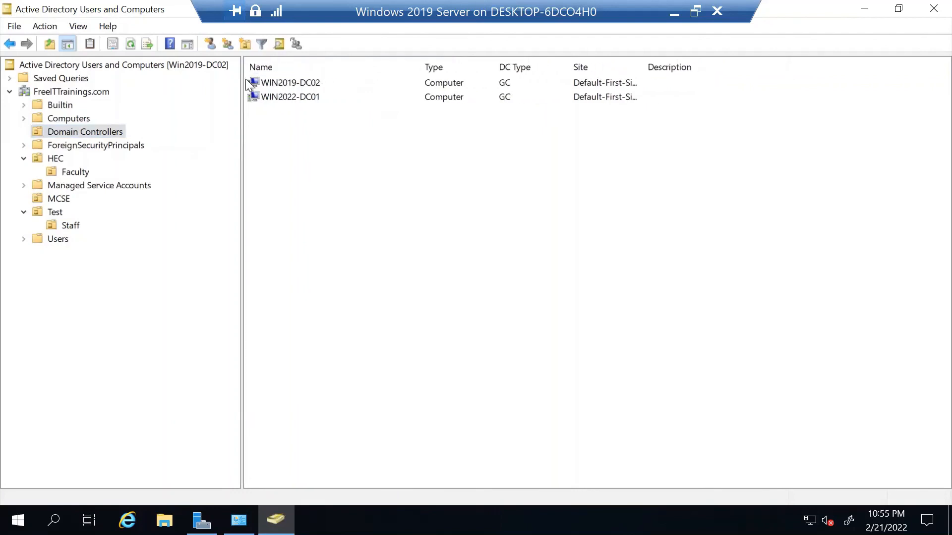
{"action": "left_click", "coordinate": [286, 67]}
{"action": "left_click_drag", "start_coordinate": [647, 66], "coordinate": [751, 70]}
{"action": "left_click", "coordinate": [396, 96]}
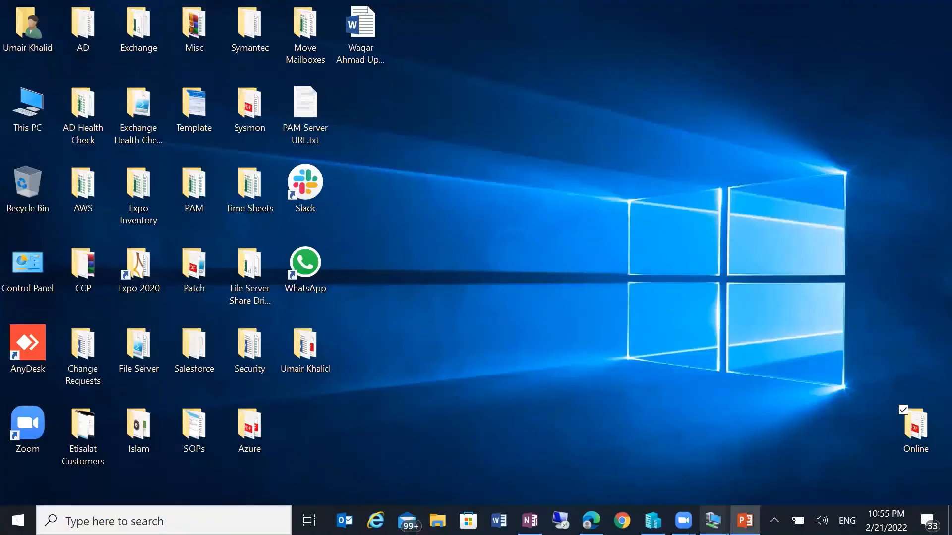
Switch from the VM session to the ADDS PowerPoint presentation.
{"action": "left_click", "coordinate": [745, 520]}
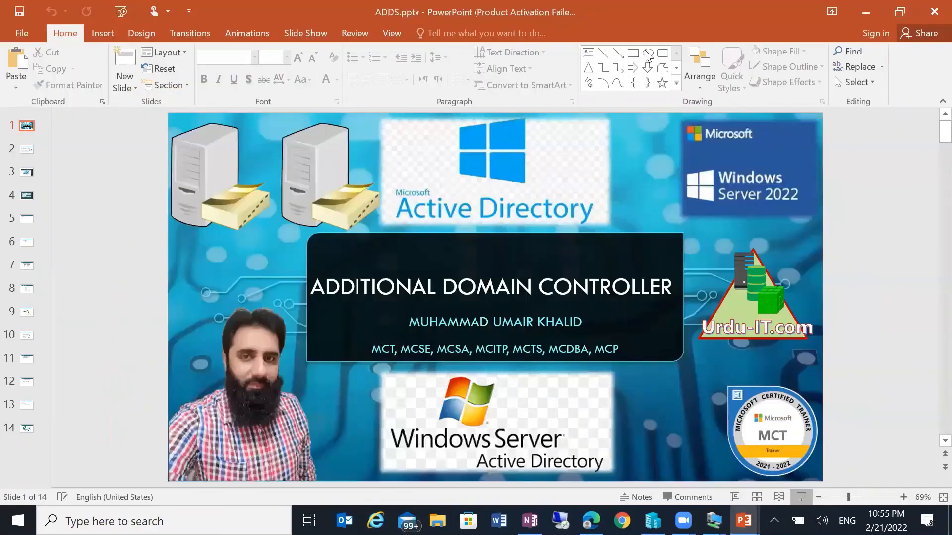
Start the ADDS slide show and advance to the Additional Domain Controller slide.
{"action": "key", "text": "F5"}
{"action": "left_click", "coordinate": [688, 98]}
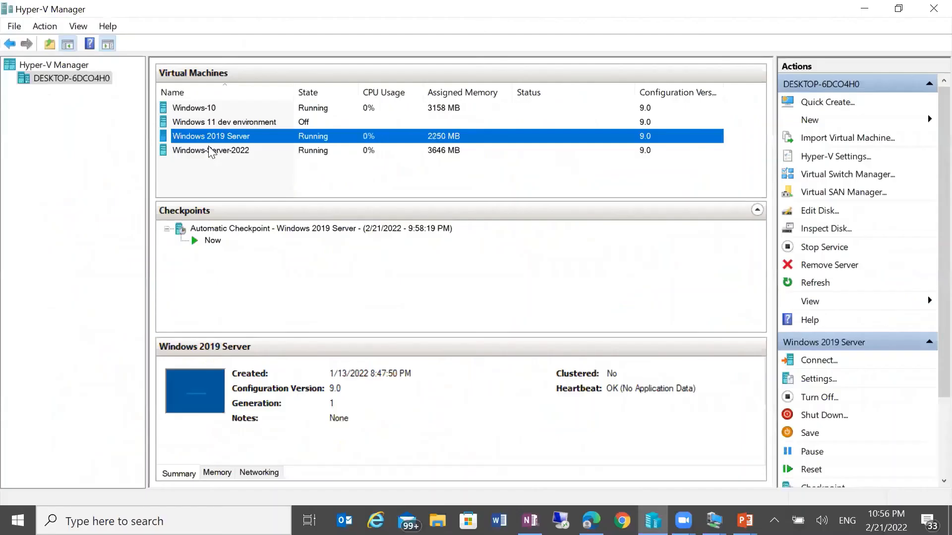
Connect to the Windows-Server-2022 virtual machine in full screen.
{"action": "left_click", "coordinate": [209, 149]}
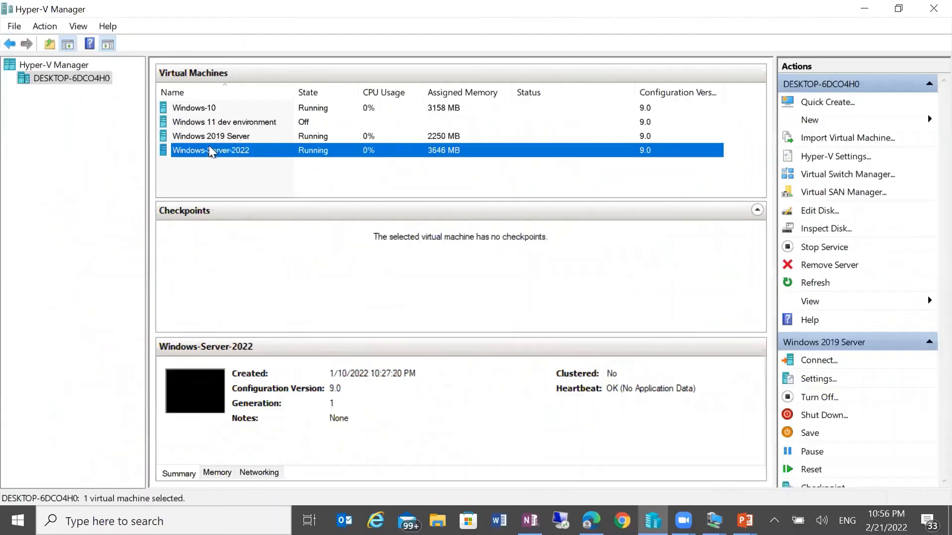
{"action": "double_click", "coordinate": [209, 148]}
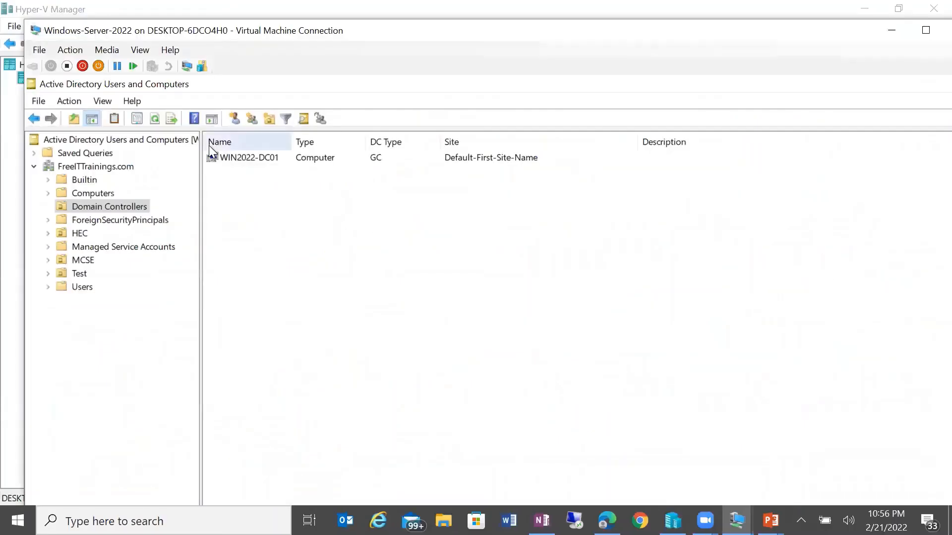
{"action": "double_click", "coordinate": [449, 37]}
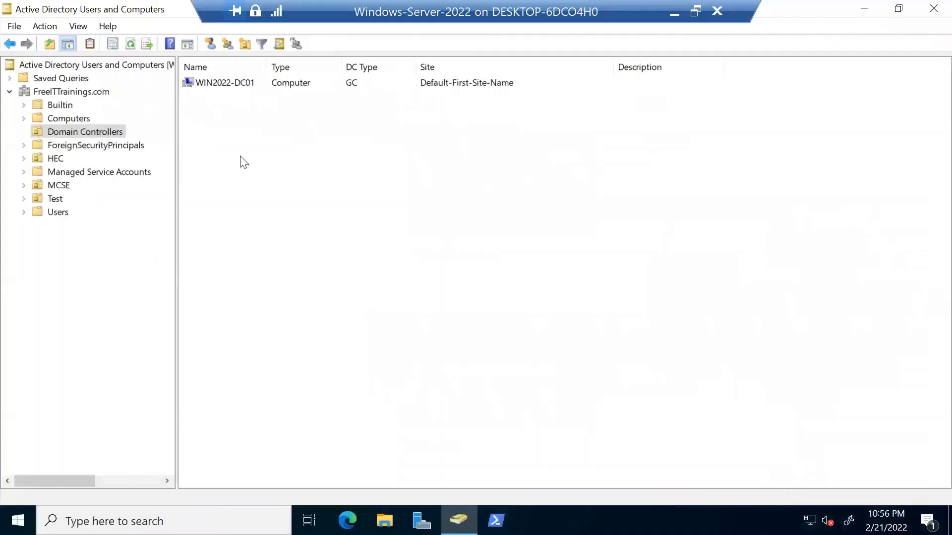
Refresh the Domain Controllers list and search the taskbar for cmd.
{"action": "right_click", "coordinate": [241, 157]}
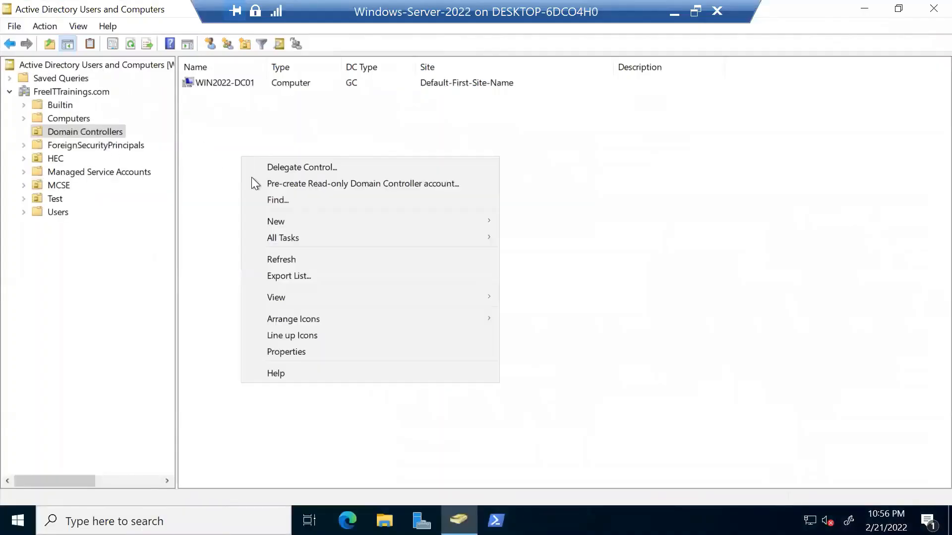
{"action": "left_click", "coordinate": [299, 259]}
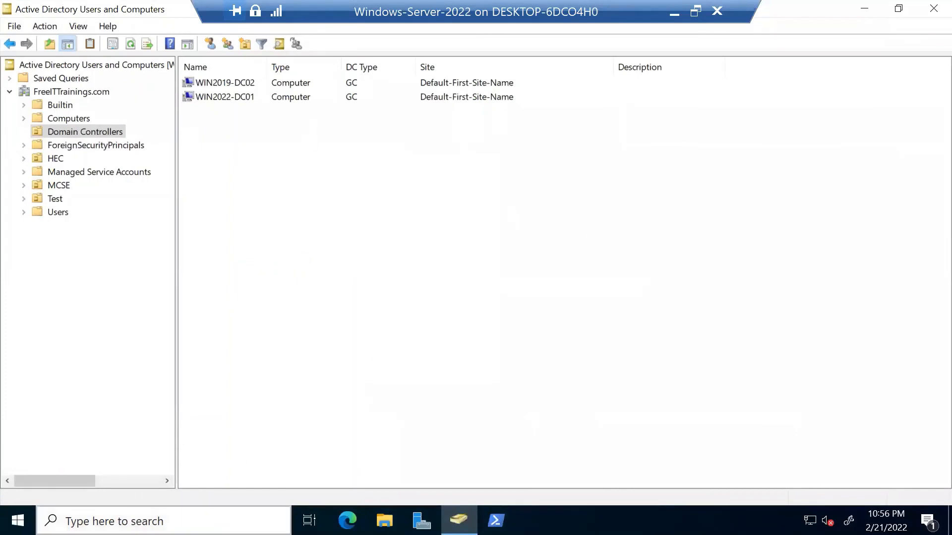
{"action": "left_click", "coordinate": [99, 521]}
{"action": "type", "text": "cmd"}
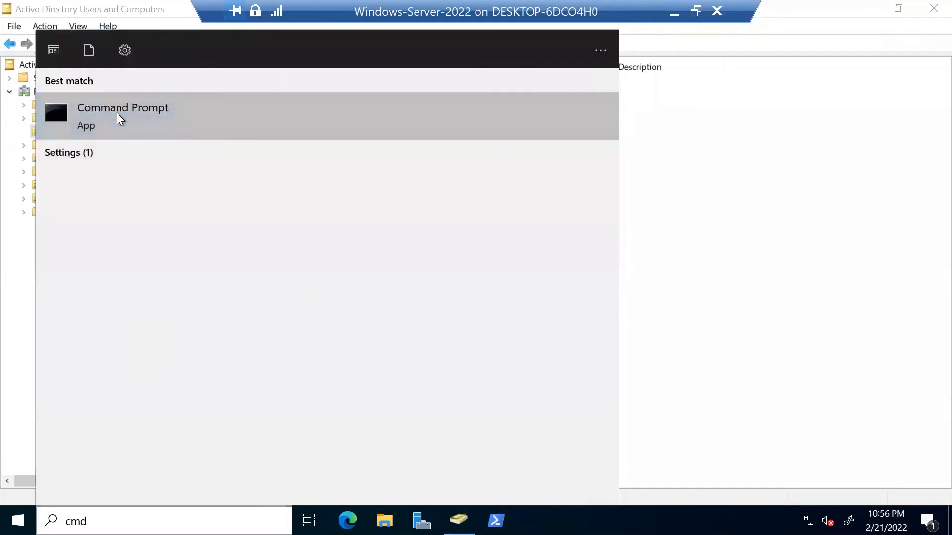
Launch Command Prompt as administrator and move its window slightly right.
{"action": "right_click", "coordinate": [117, 112]}
{"action": "left_click", "coordinate": [150, 129]}
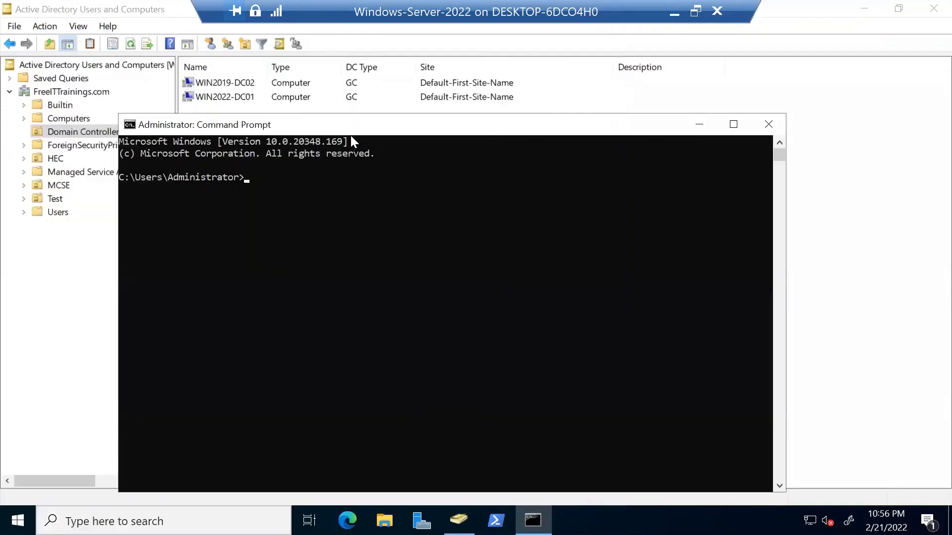
{"action": "left_click_drag", "start_coordinate": [350, 127], "coordinate": [411, 126]}
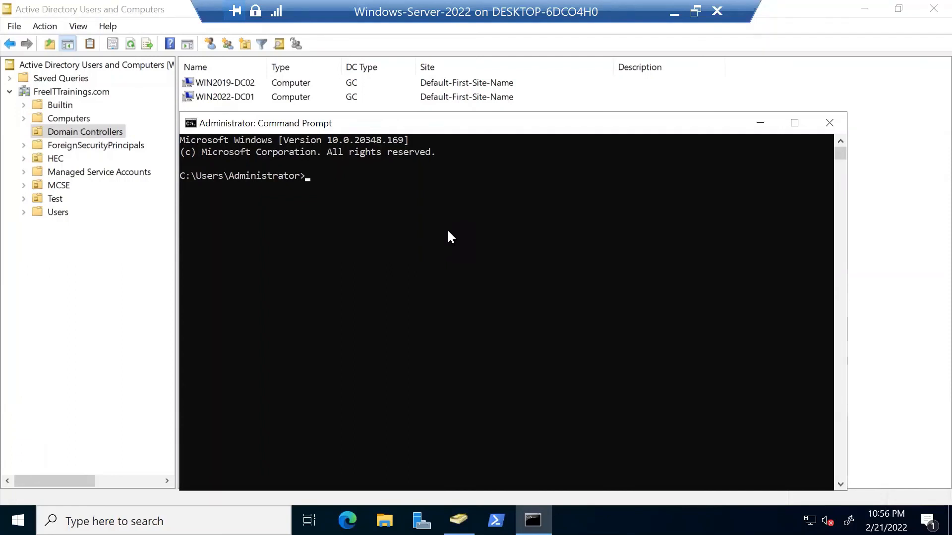
Run repadmin /replsummary to print the replication summary.
{"action": "type", "text": "repadmi"}
{"action": "key", "text": "BackSpace"}
{"action": "key", "text": "BackSpace"}
{"action": "key", "text": "BackSpace"}
{"action": "type", "text": "dmin /repl"}
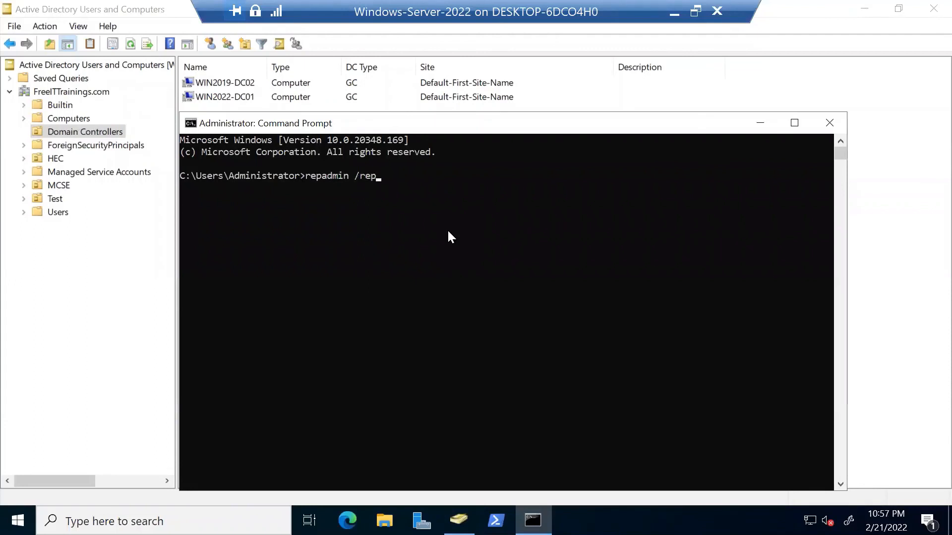
{"action": "type", "text": "summary"}
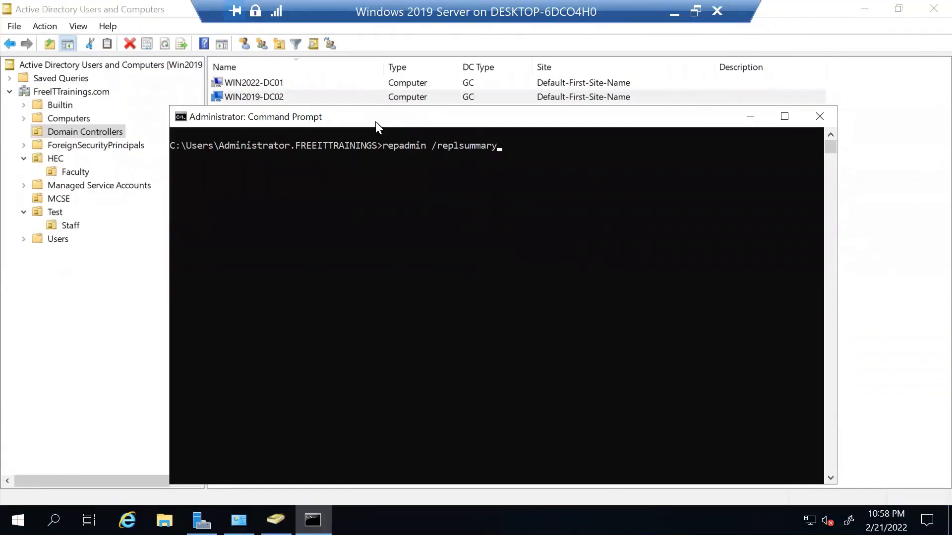
{"action": "key", "text": "Return"}
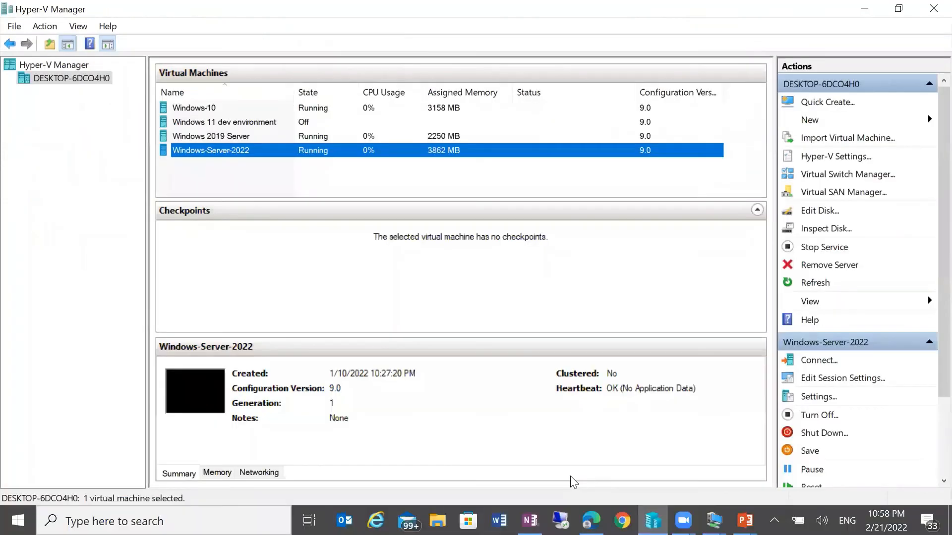
On the Windows-Server-2022 VM, rerun repadmin /replsummary in the administrator Command Prompt.
{"action": "mouse_move", "coordinate": [714, 521]}
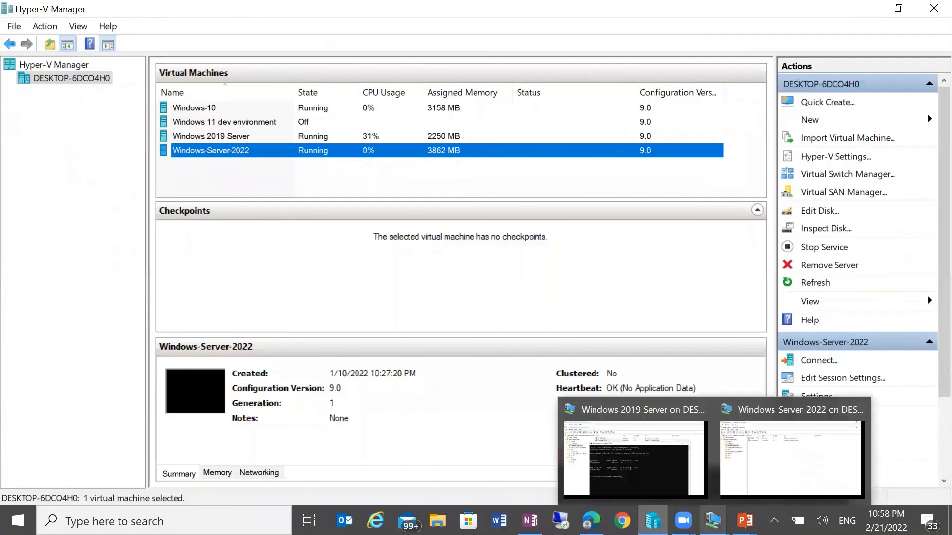
{"action": "left_click", "coordinate": [766, 464]}
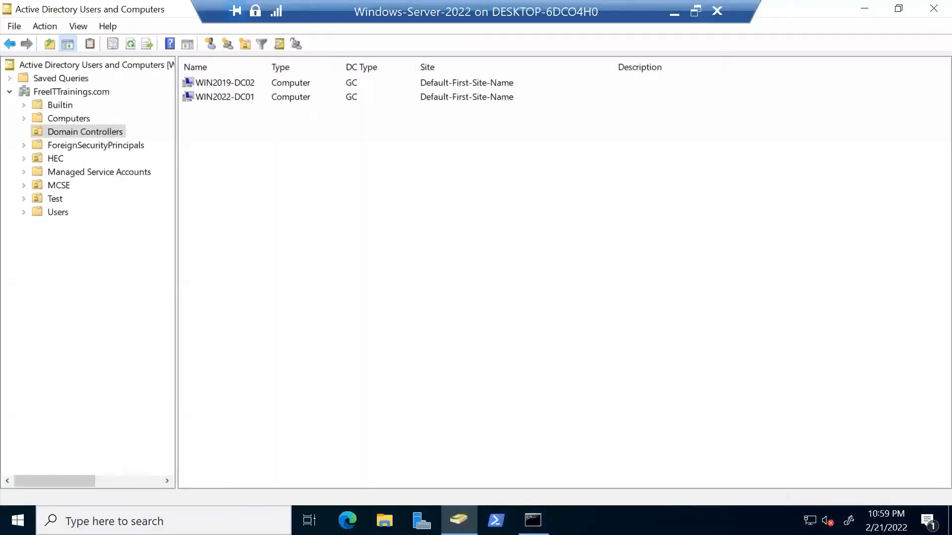
{"action": "key", "text": "alt+Tab"}
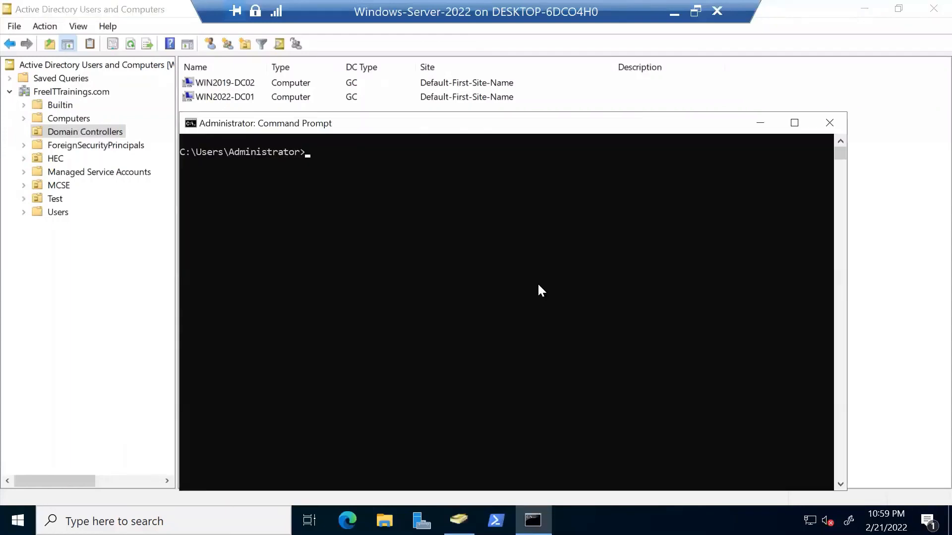
{"action": "key", "text": "Up"}
{"action": "key", "text": "Up"}
{"action": "key", "text": "Up"}
{"action": "key", "text": "Up"}
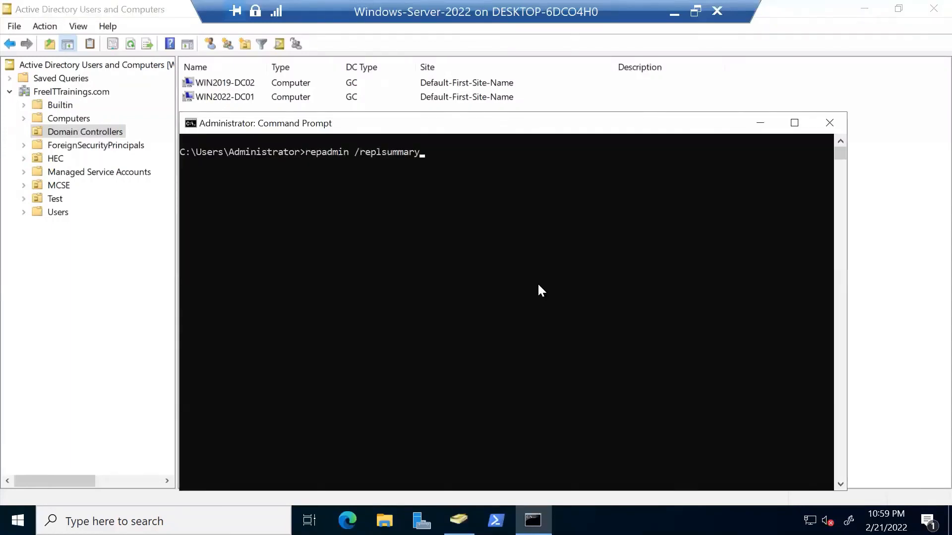
{"action": "key", "text": "Return"}
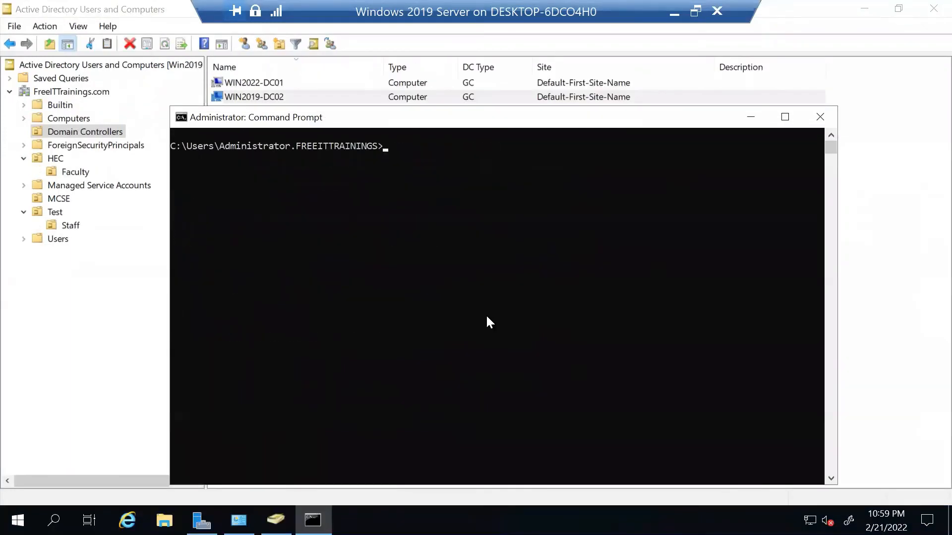
Run repadmin /replsummary on the Windows 2019 server and reposition the window.
{"action": "type", "text": "repadmin /replsummary"}
{"action": "key", "text": "Return"}
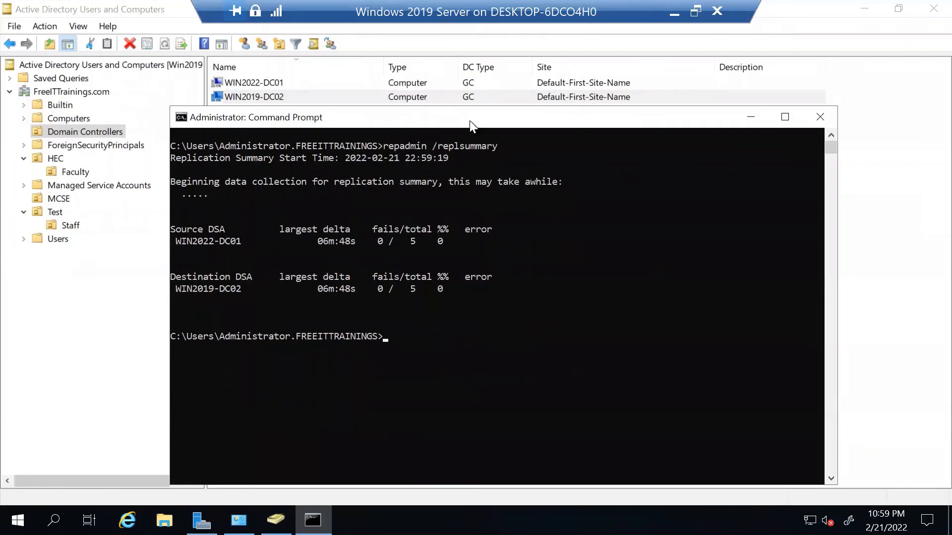
{"action": "left_click_drag", "start_coordinate": [469, 121], "coordinate": [501, 129]}
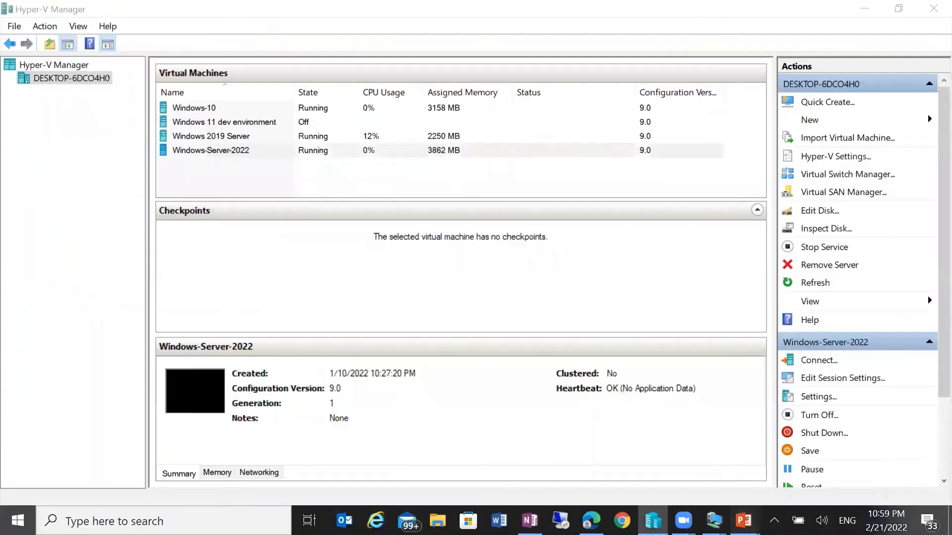
Resume the ADDS slide show and go back to the Additional Domain Controller title slide.
{"action": "mouse_move", "coordinate": [744, 521]}
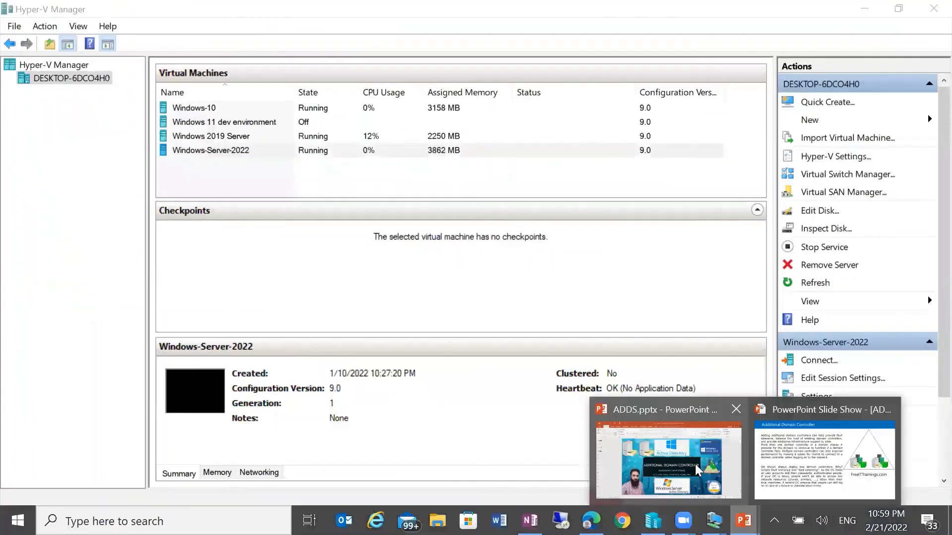
{"action": "left_click", "coordinate": [698, 470]}
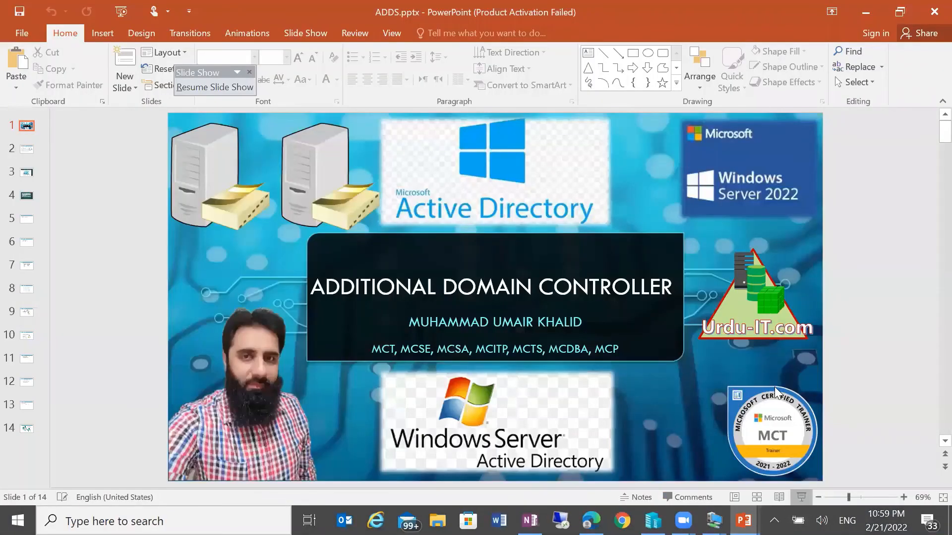
{"action": "left_click", "coordinate": [801, 497]}
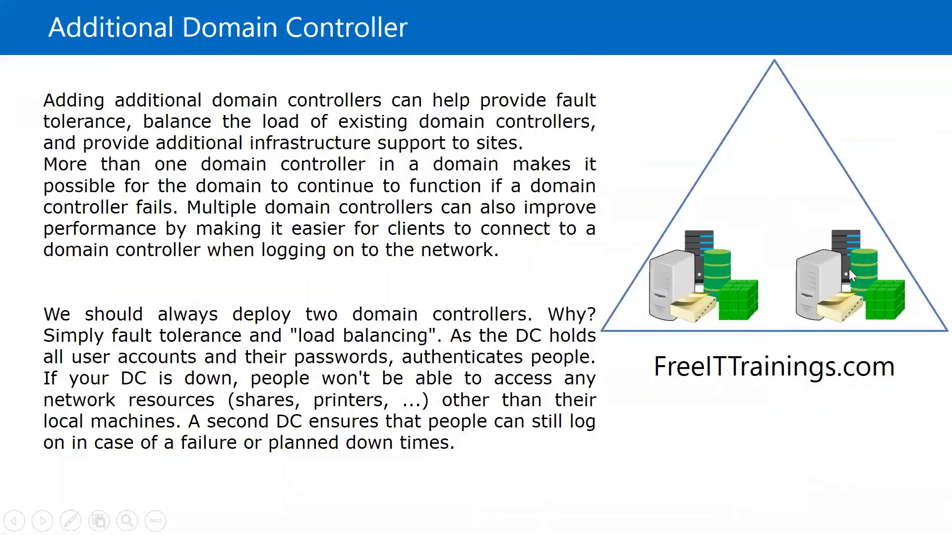
{"action": "key", "text": "Left"}
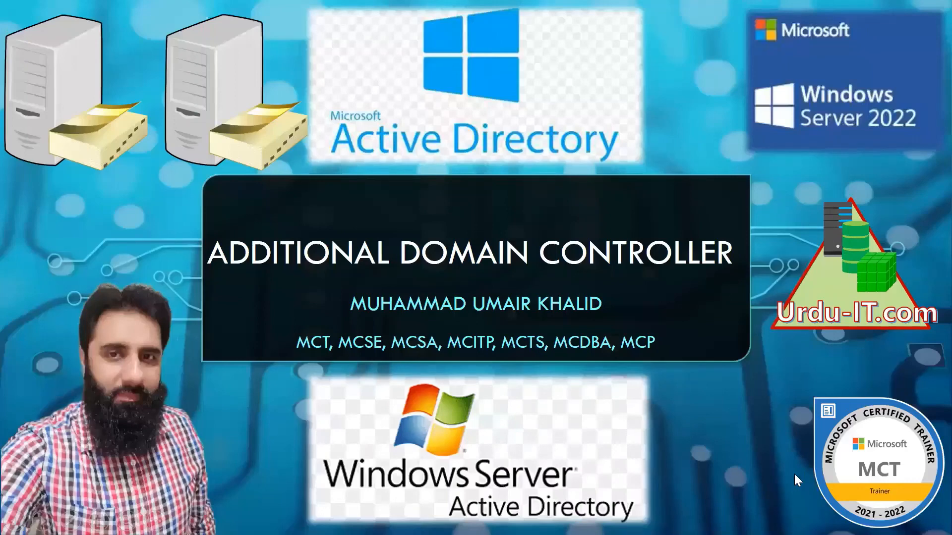